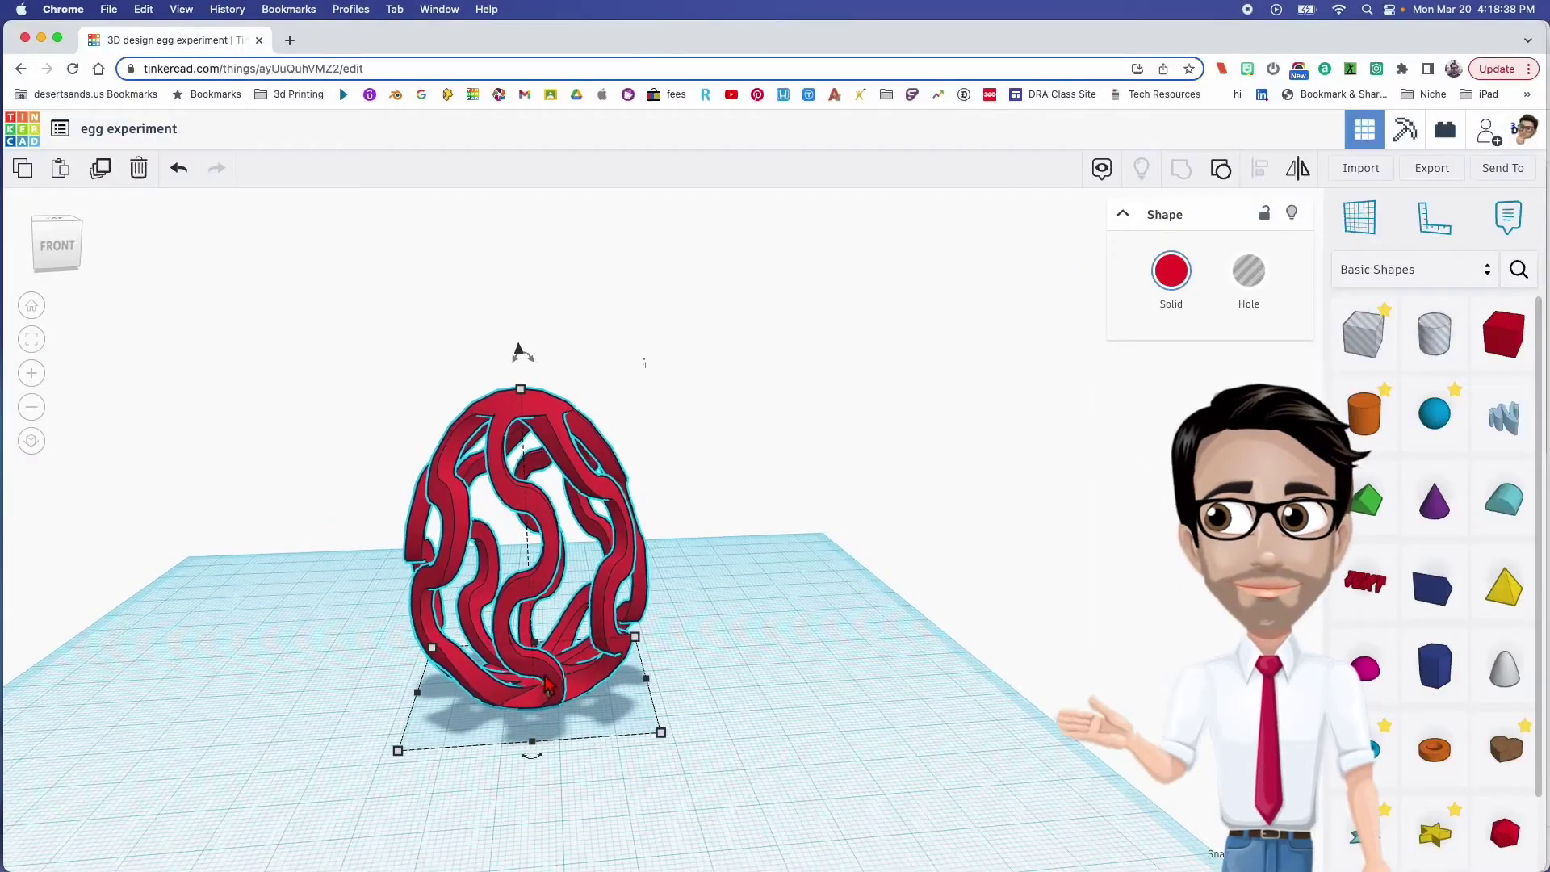
Shift the red egg to the left on the workplane and open the shape search.
{"action": "left_click_drag", "start_coordinate": [548, 686], "coordinate": [291, 682]}
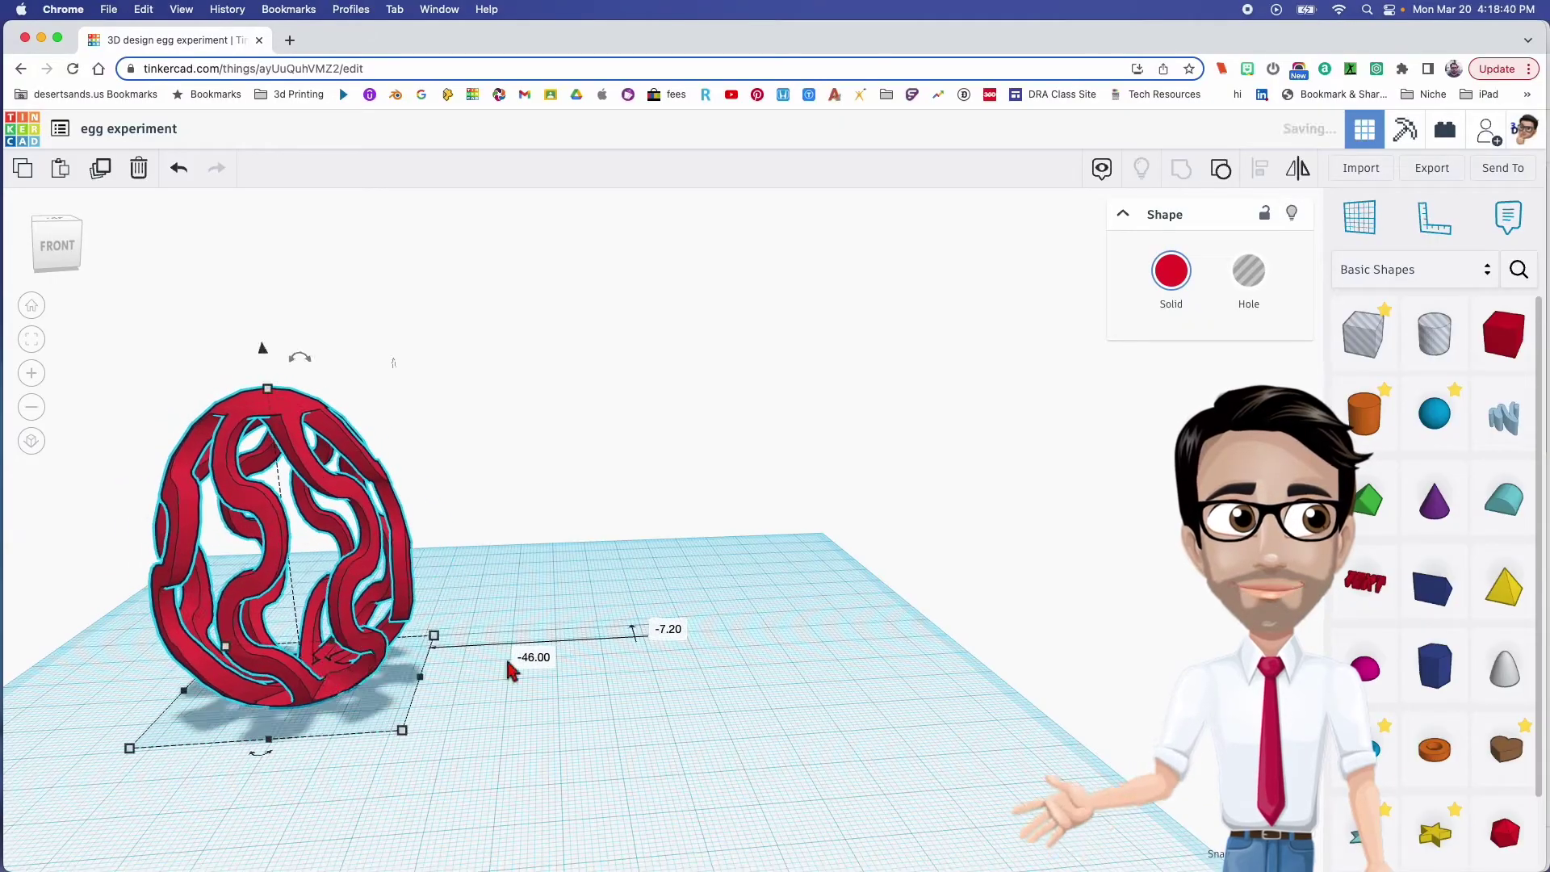
{"action": "left_click", "coordinate": [1519, 271]}
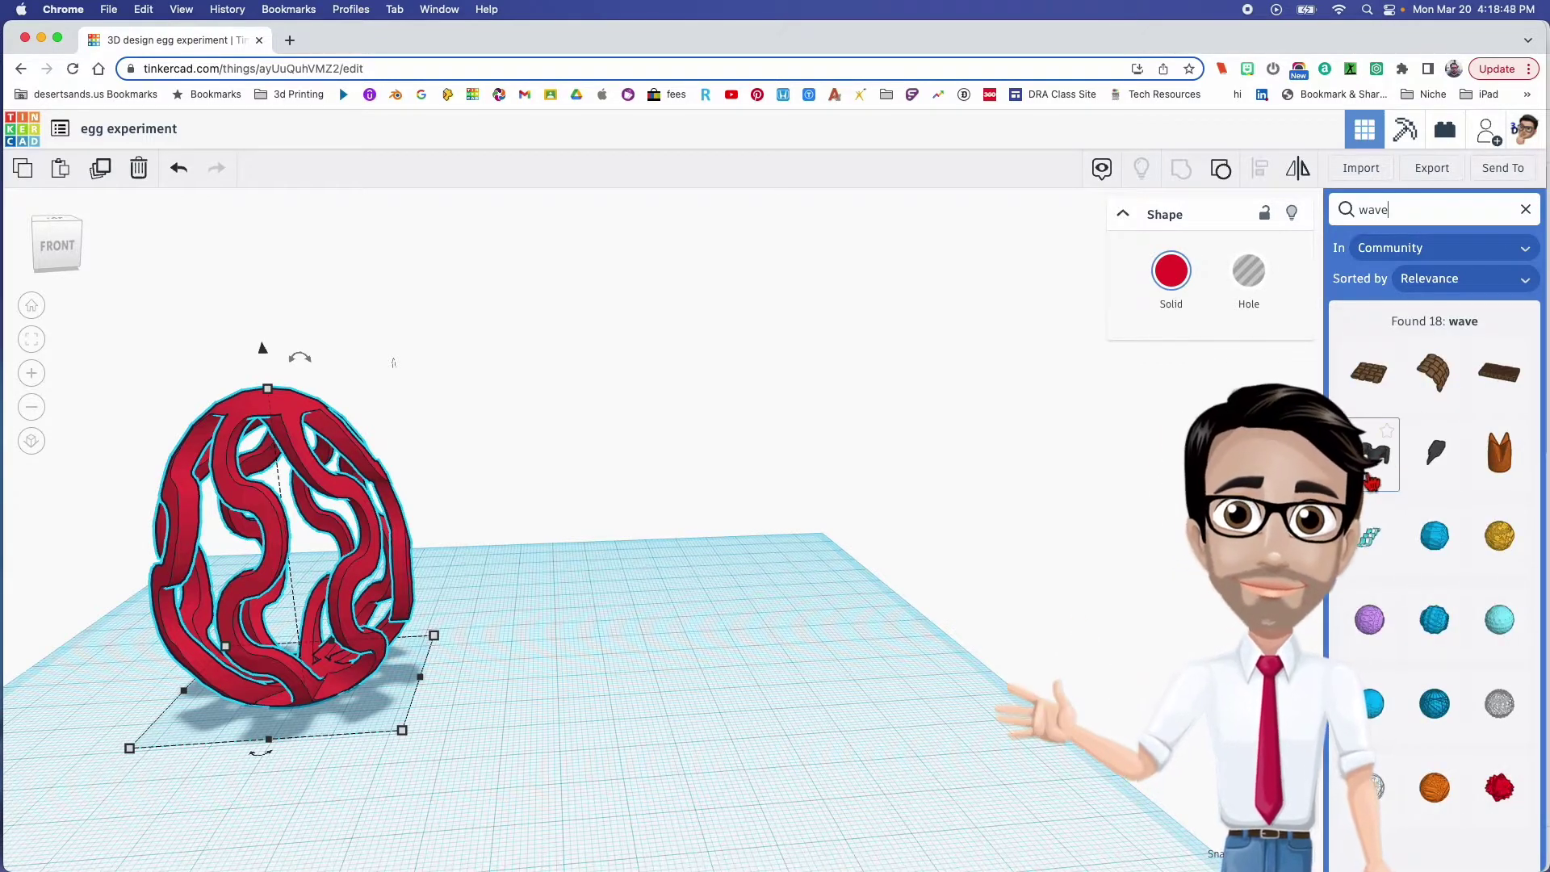
Place the Community 's wall' wave shape beside the egg and rotate it 90° into a vertical S.
{"action": "left_click_drag", "start_coordinate": [1372, 482], "coordinate": [678, 654]}
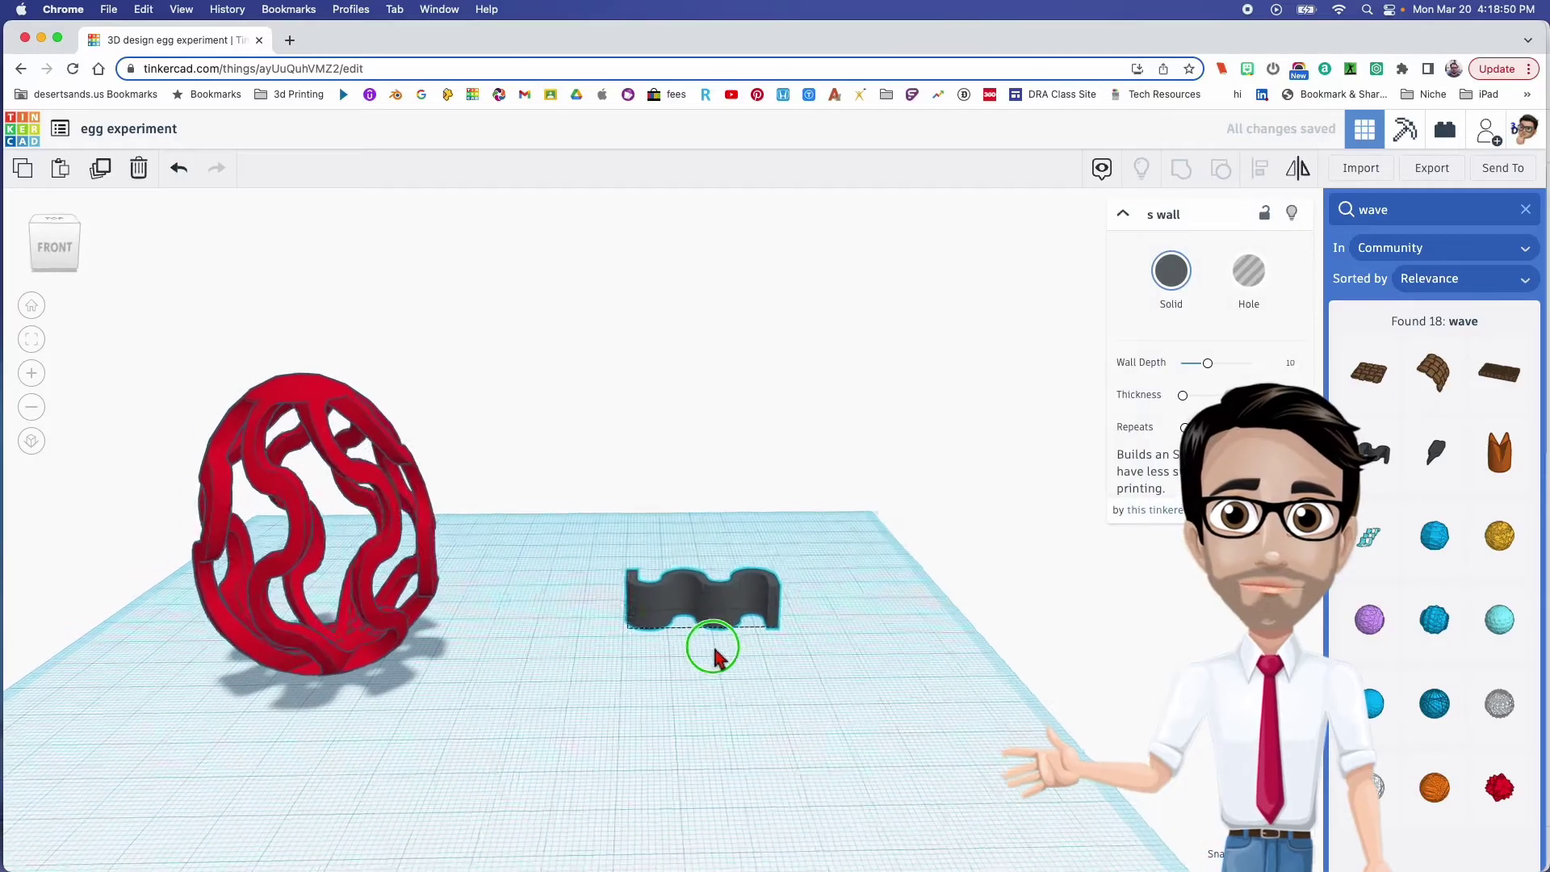
{"action": "left_click_drag", "start_coordinate": [799, 620], "coordinate": [712, 638]}
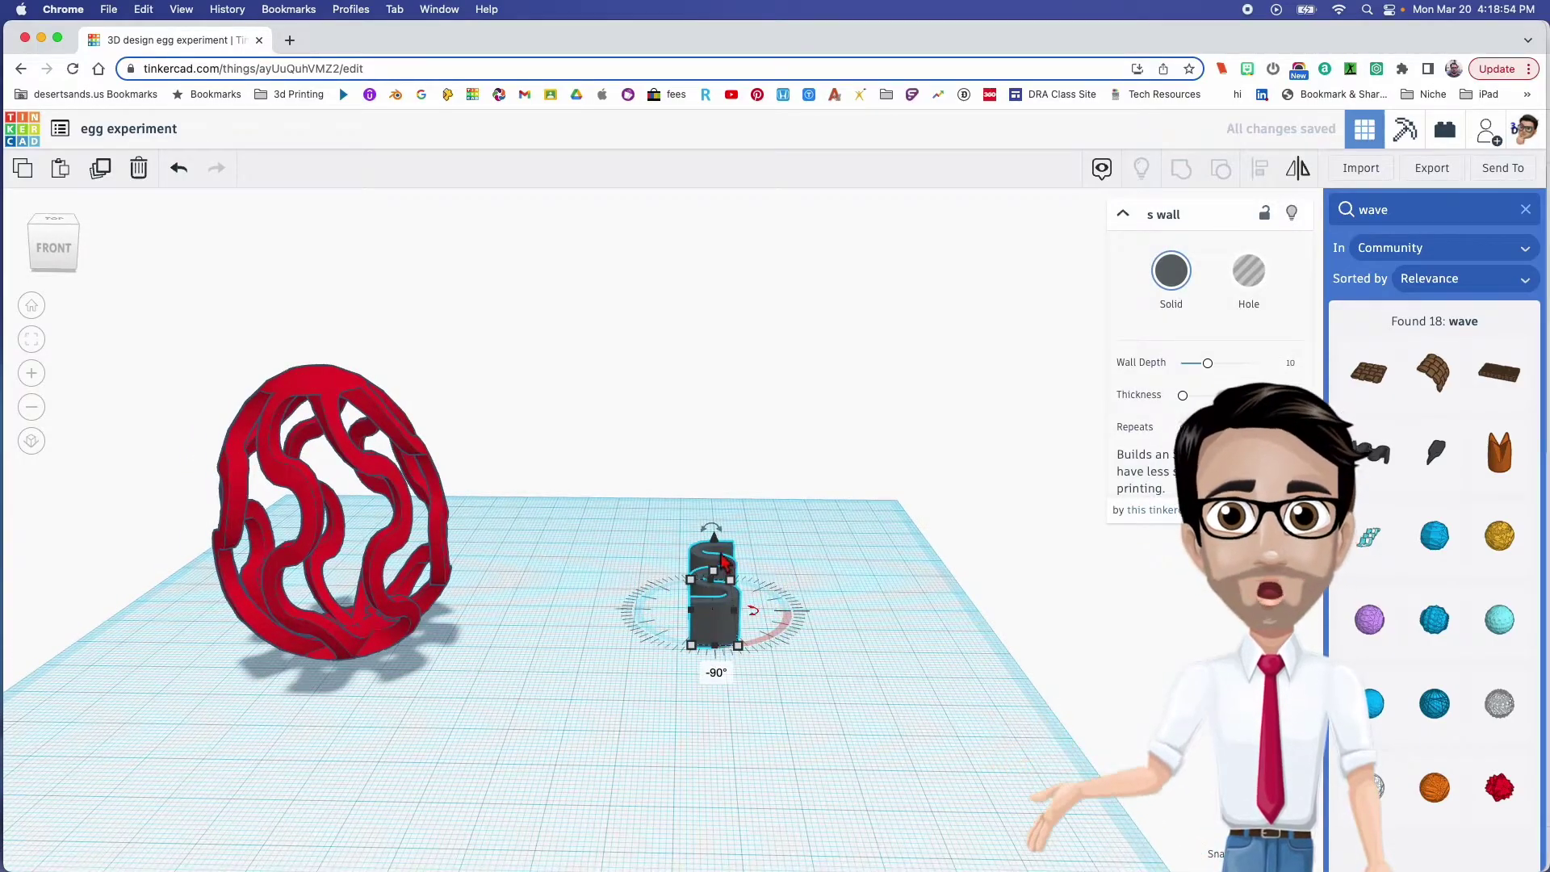
{"action": "mouse_move", "coordinate": [785, 629]}
{"action": "right_mouse_down"}
{"action": "mouse_move", "coordinate": [664, 629]}
{"action": "mouse_move", "coordinate": [865, 668]}
{"action": "mouse_move", "coordinate": [771, 646]}
{"action": "right_mouse_up"}
{"action": "left_click_drag", "start_coordinate": [912, 640], "coordinate": [839, 694]}
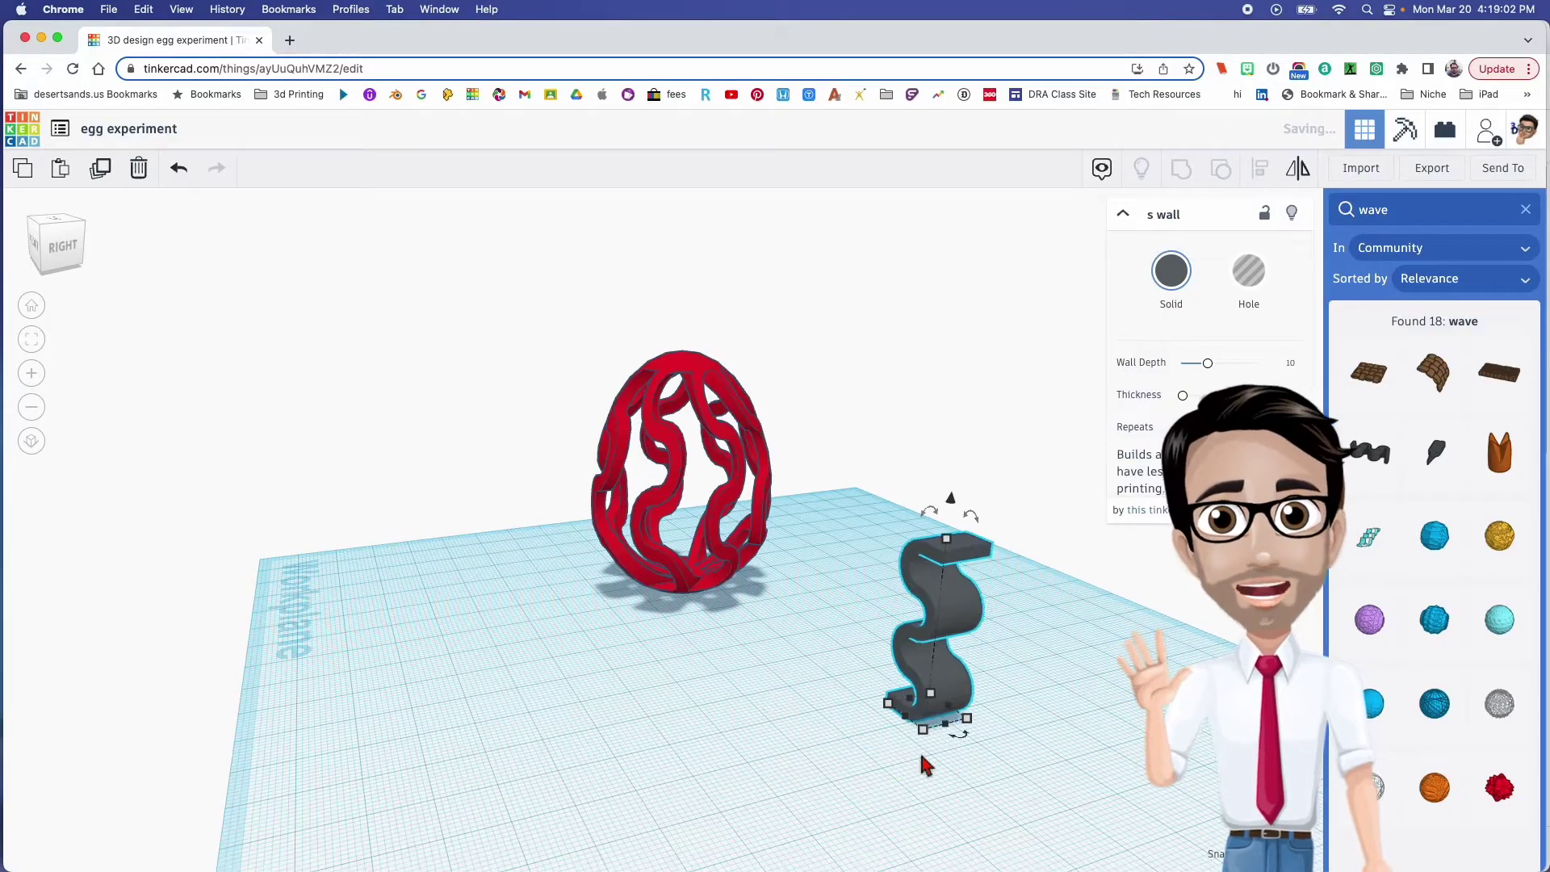
Move the s wall closer to the egg and resize it to 21 wide and 61 tall.
{"action": "right_click_drag", "start_coordinate": [796, 719], "coordinate": [731, 611]}
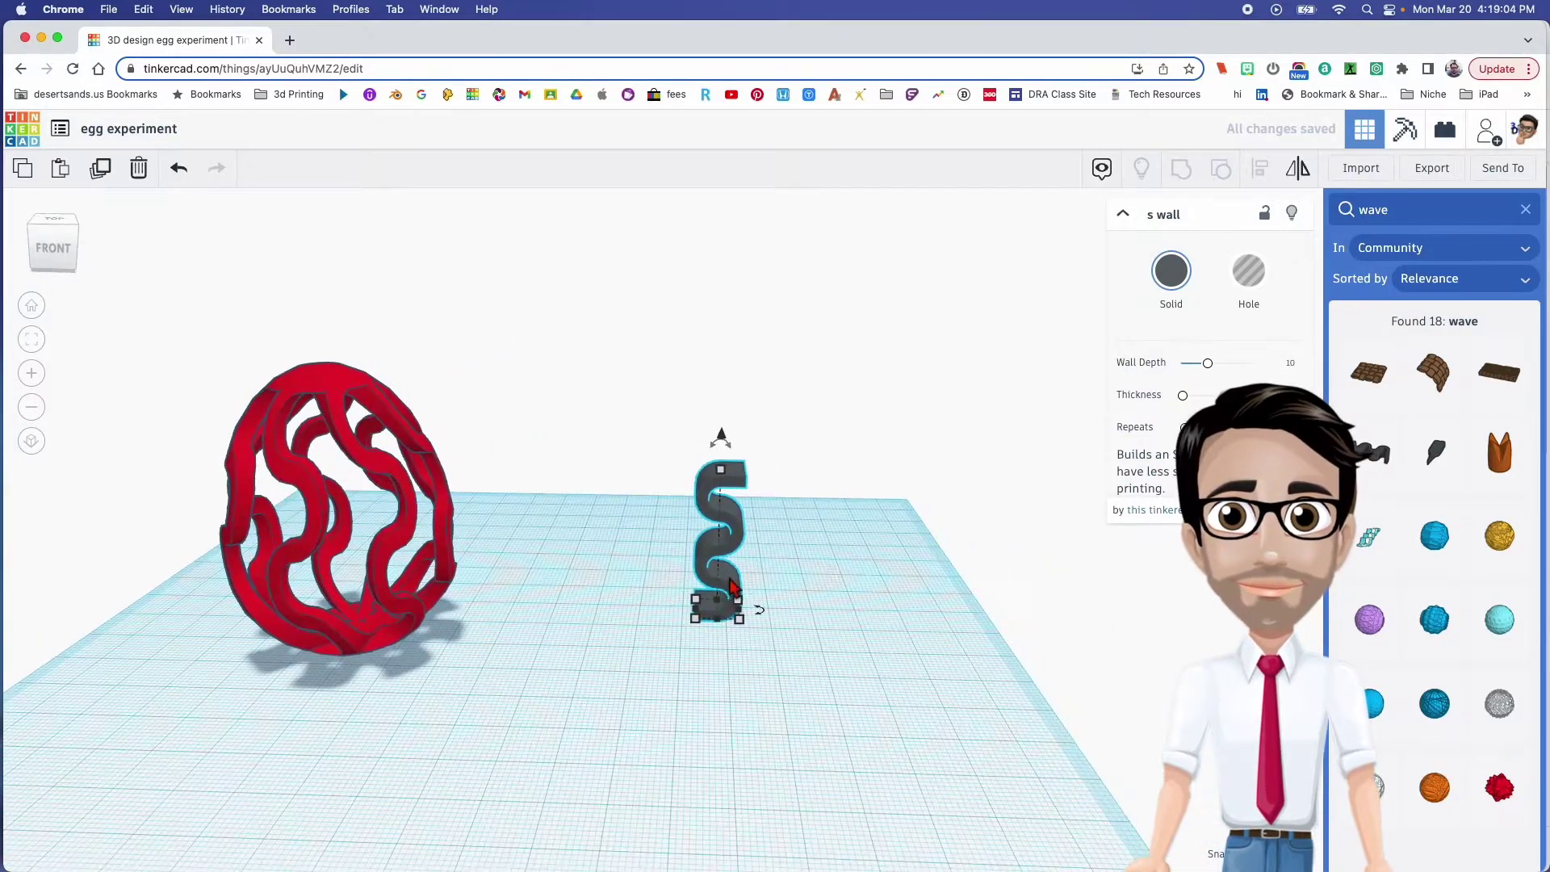
{"action": "left_click_drag", "start_coordinate": [726, 610], "coordinate": [663, 613]}
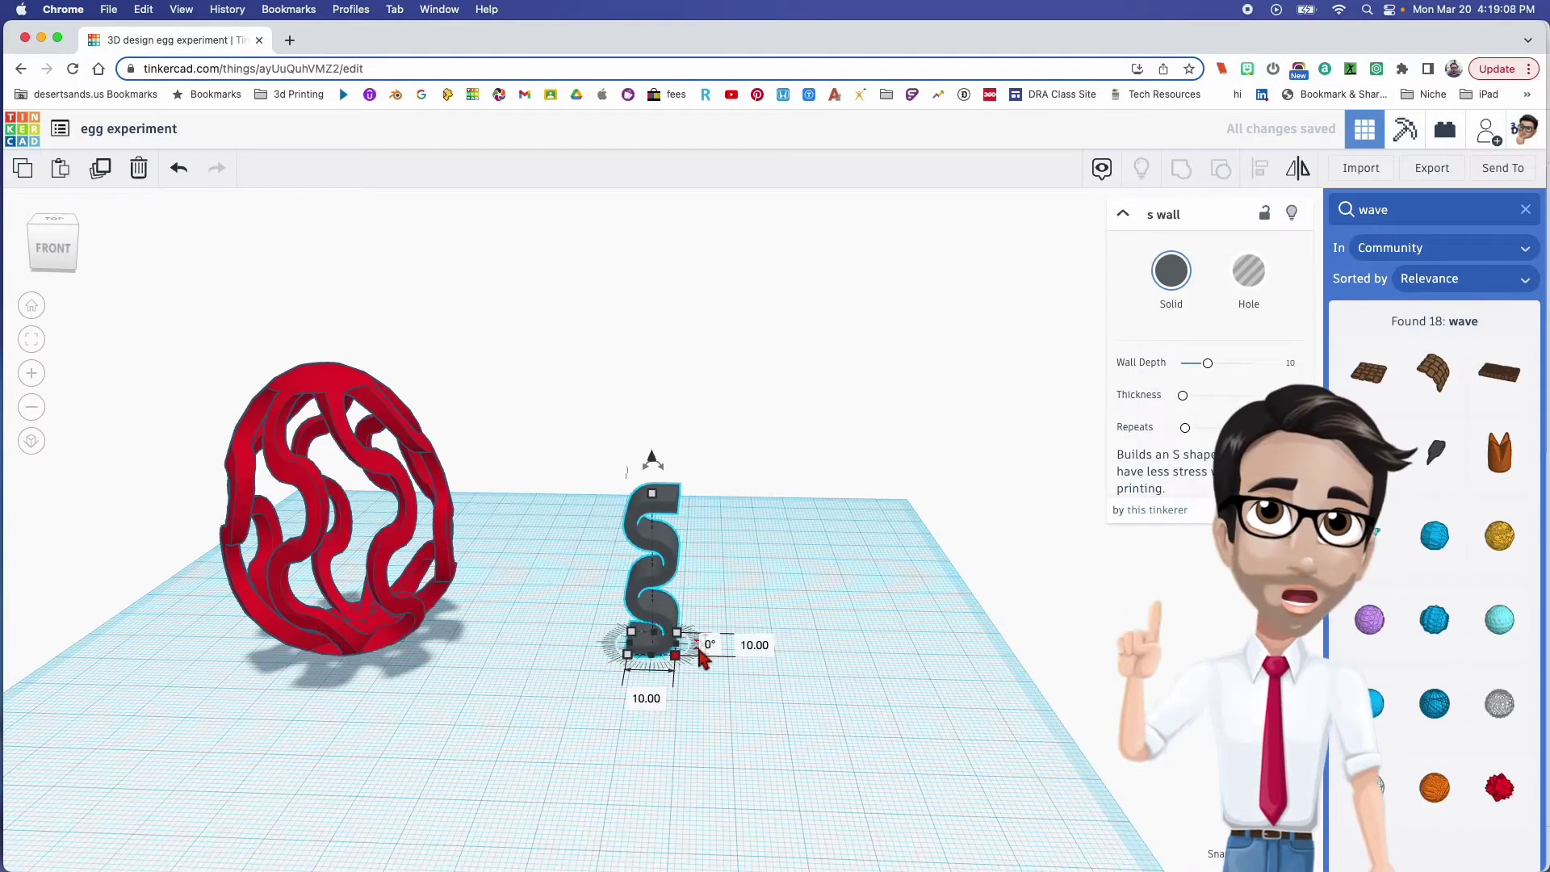
{"action": "left_click", "coordinate": [751, 647]}
{"action": "type", "text": "21"}
{"action": "key", "text": "Return"}
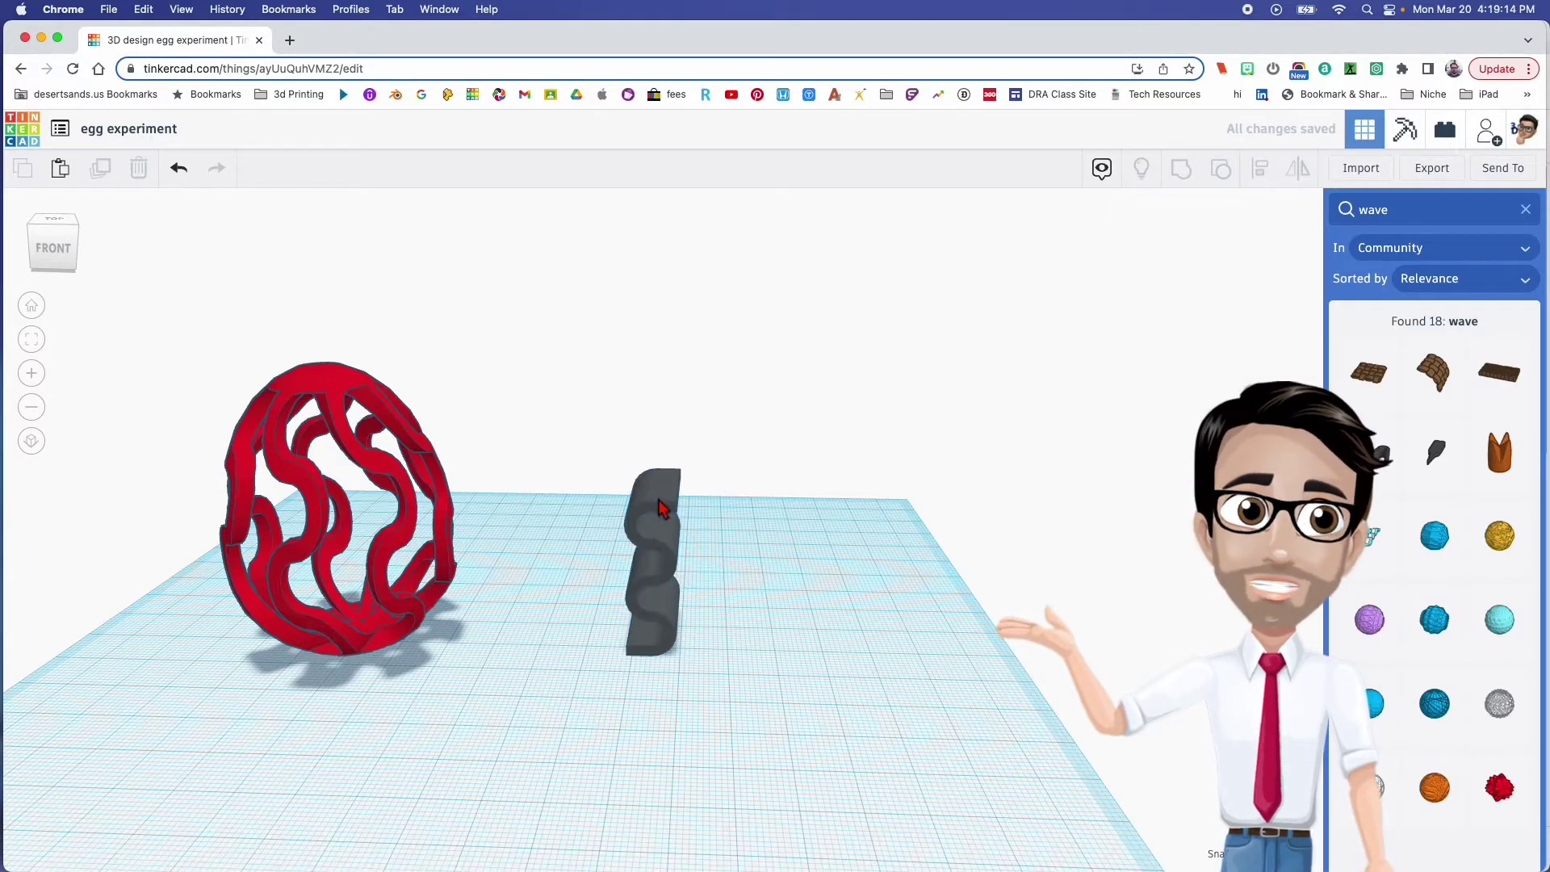
{"action": "left_click", "coordinate": [733, 561]}
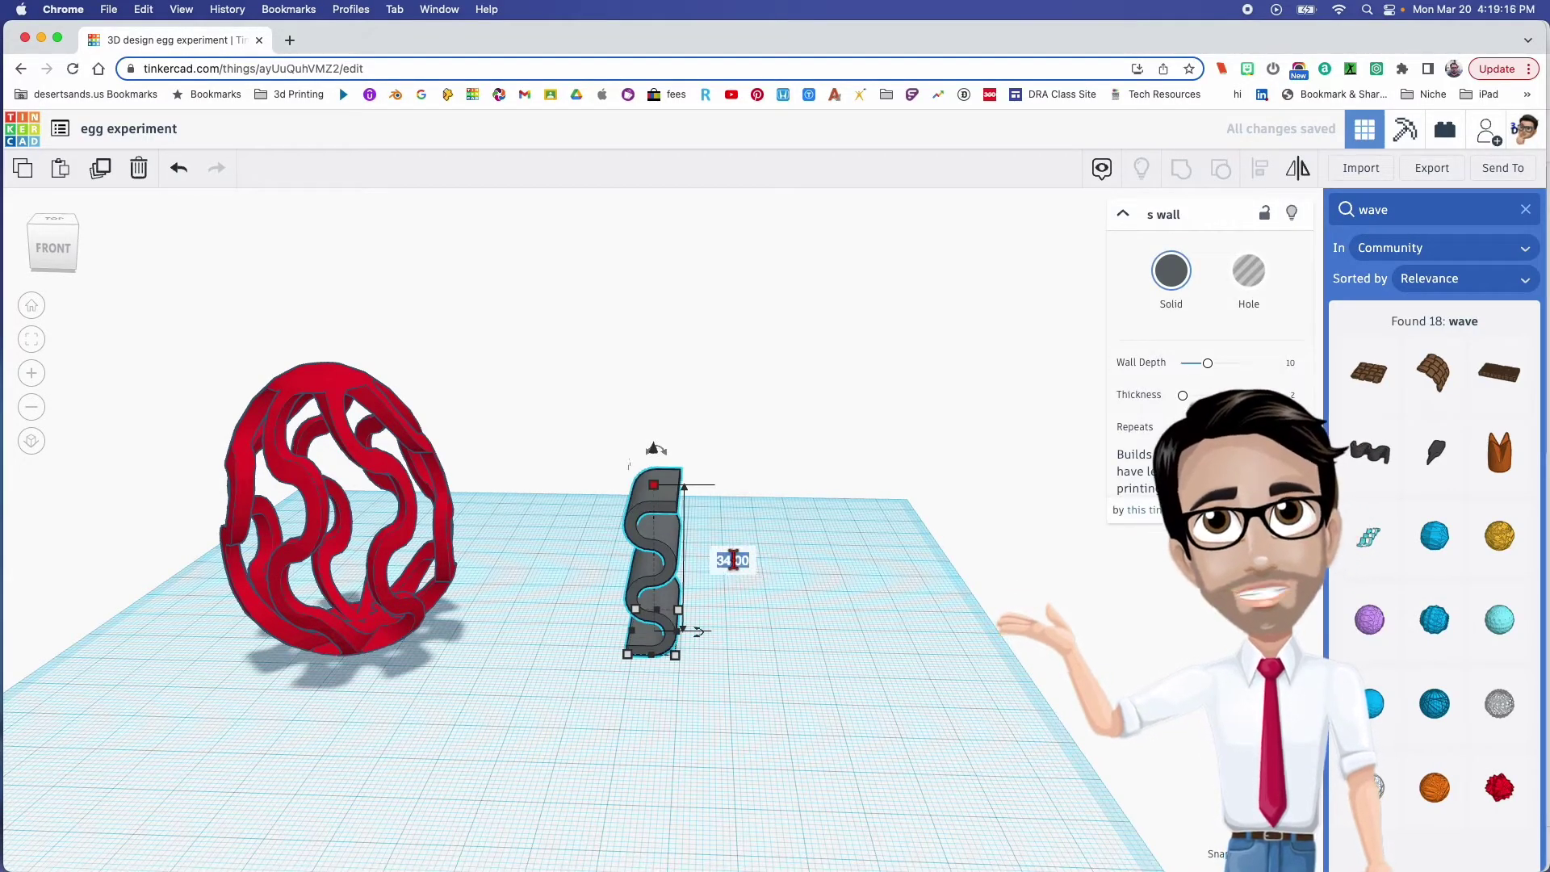
{"action": "type", "text": "61"}
{"action": "key", "text": "Return"}
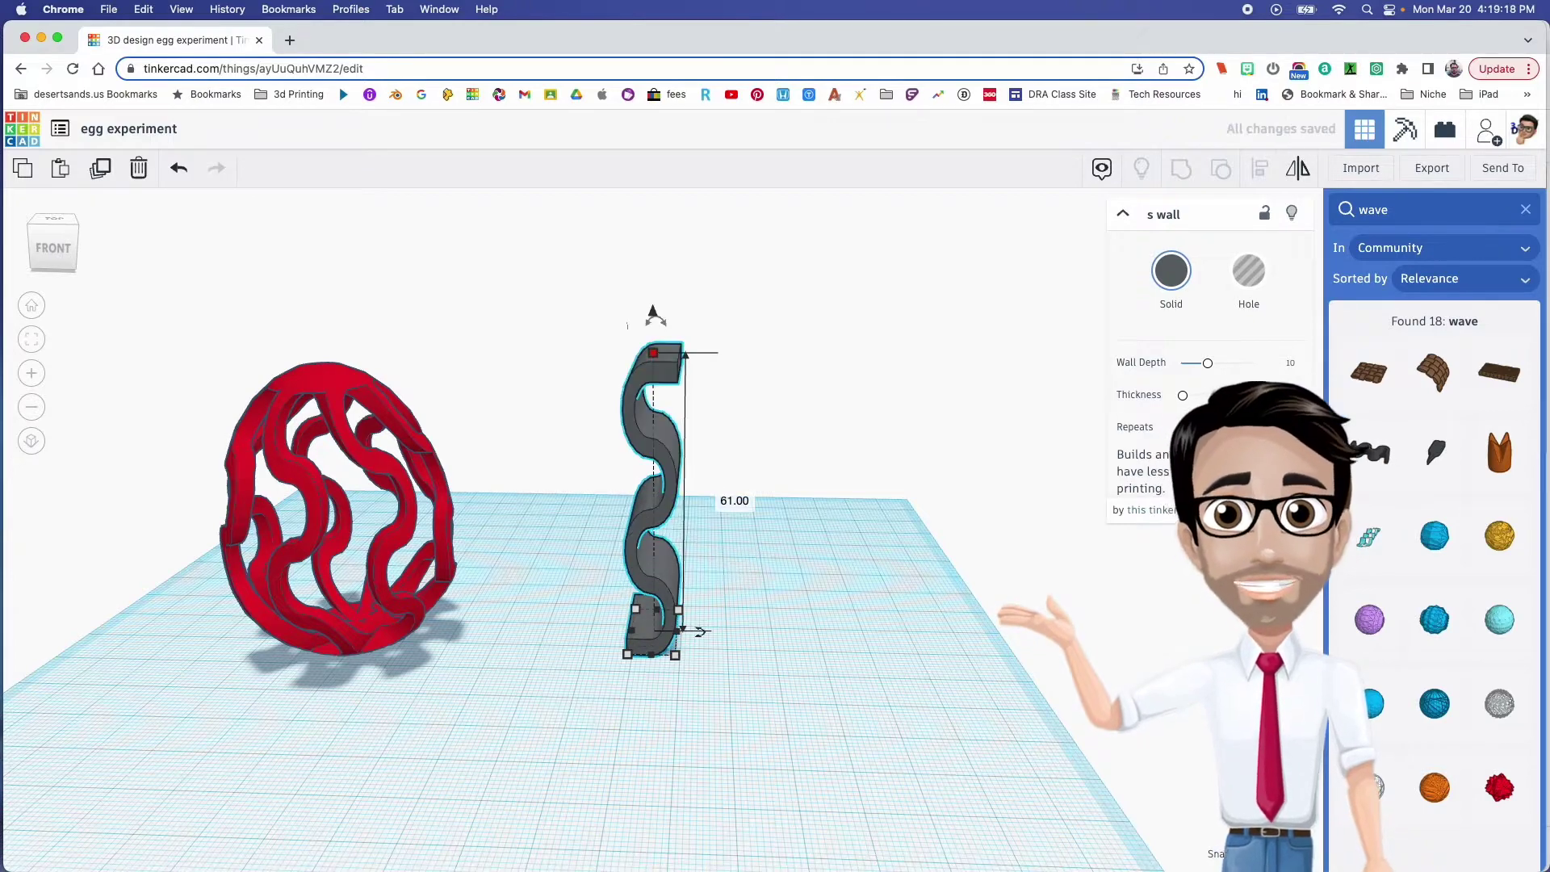
{"action": "right_click_drag", "start_coordinate": [724, 488], "coordinate": [651, 458]}
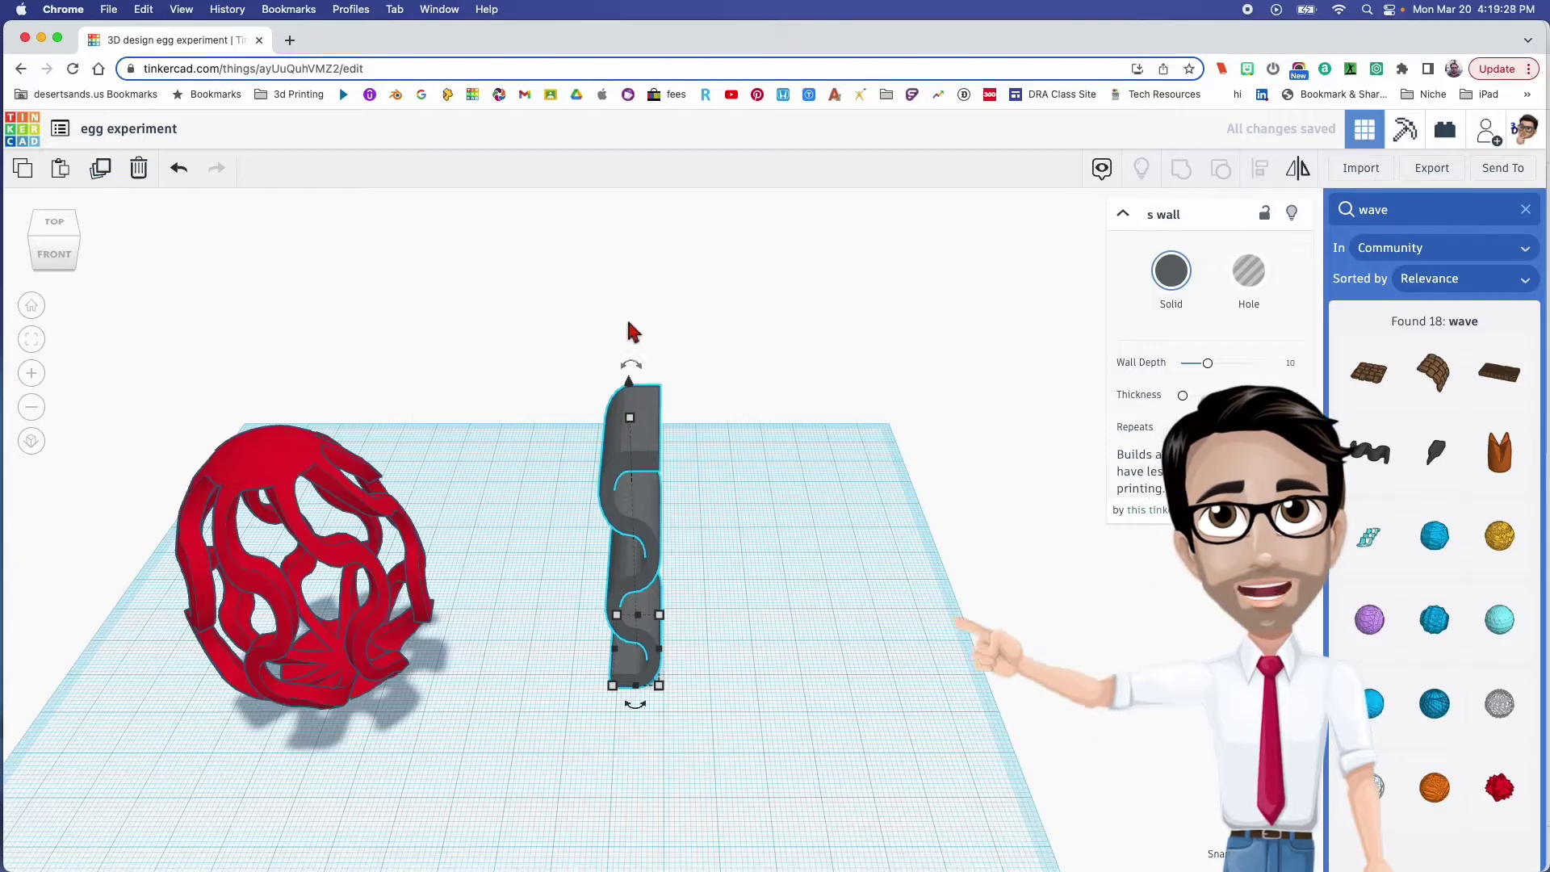
Turn the copied s wall about 179° and nudge it right with Shift+arrows to clear the first wall.
{"action": "right_click_drag", "start_coordinate": [858, 423], "coordinate": [758, 397]}
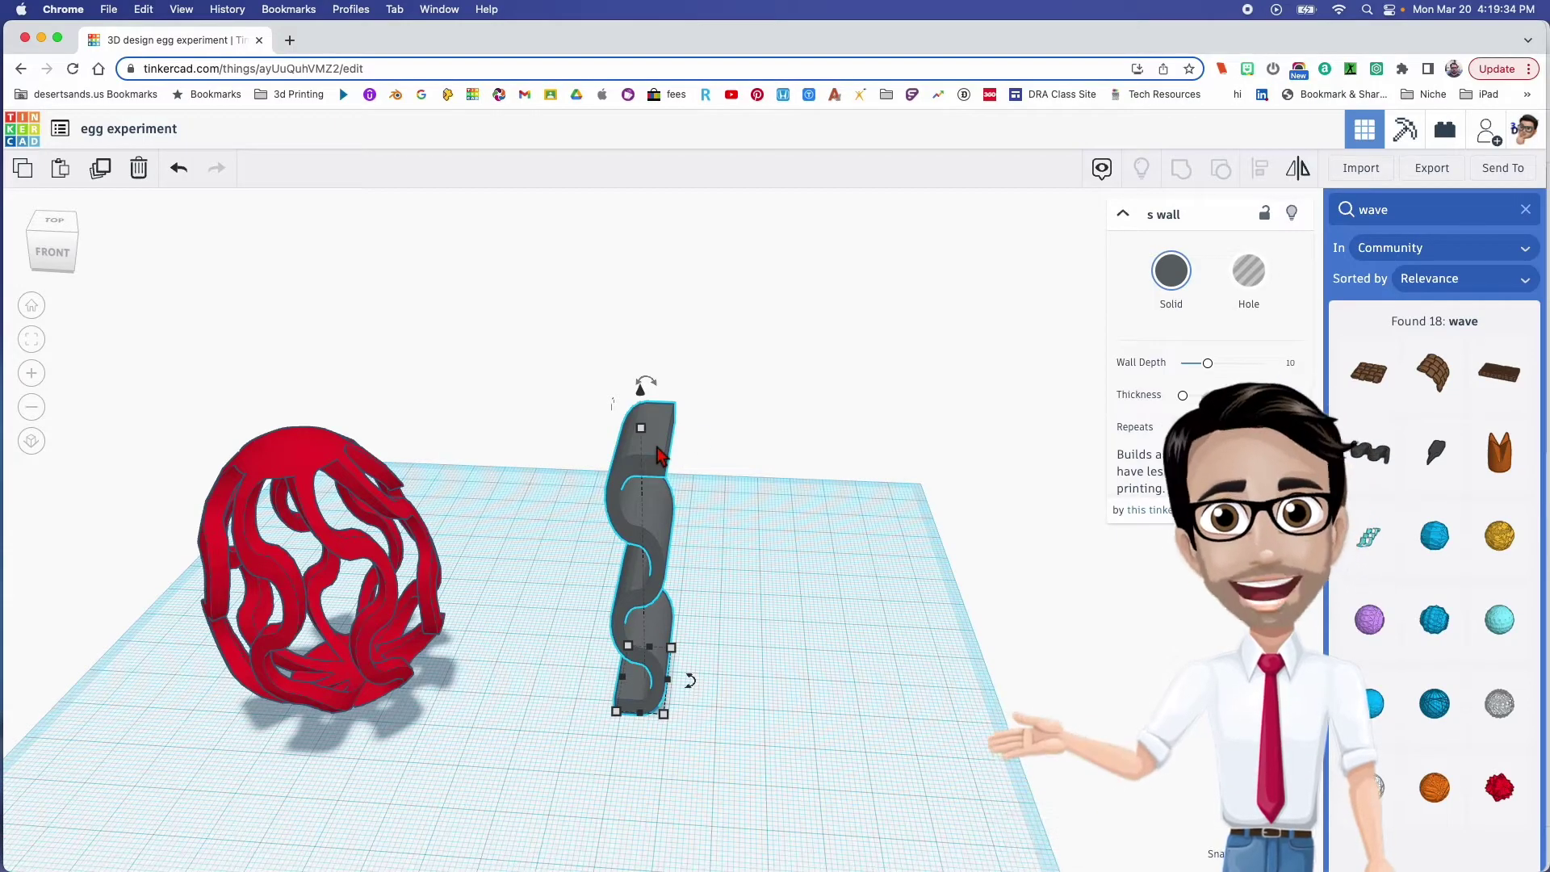
{"action": "left_click", "coordinate": [953, 382]}
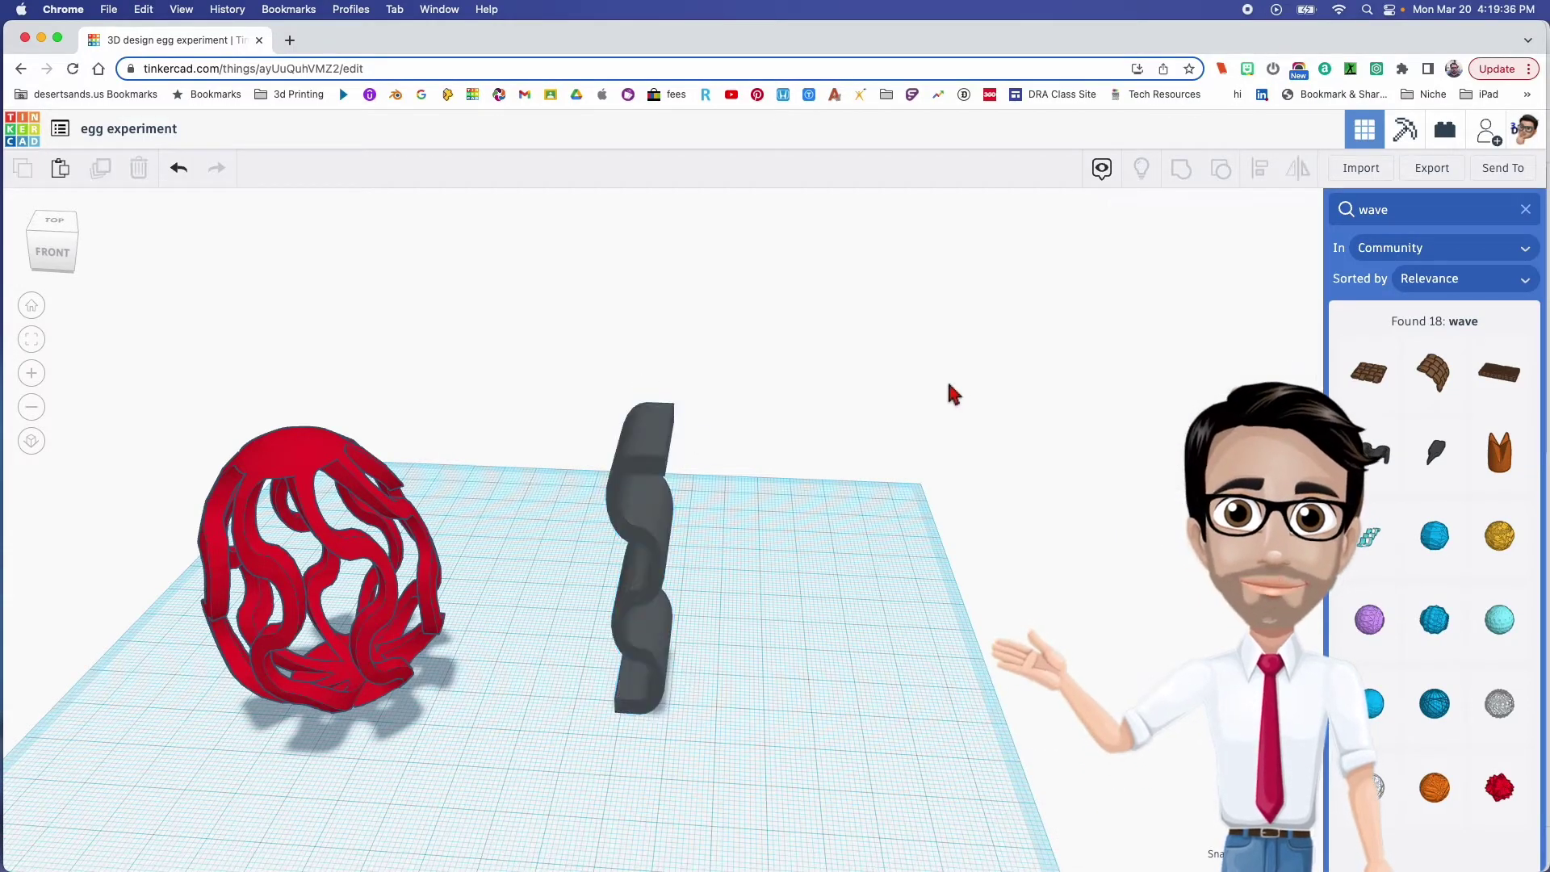
{"action": "left_click", "coordinate": [663, 449]}
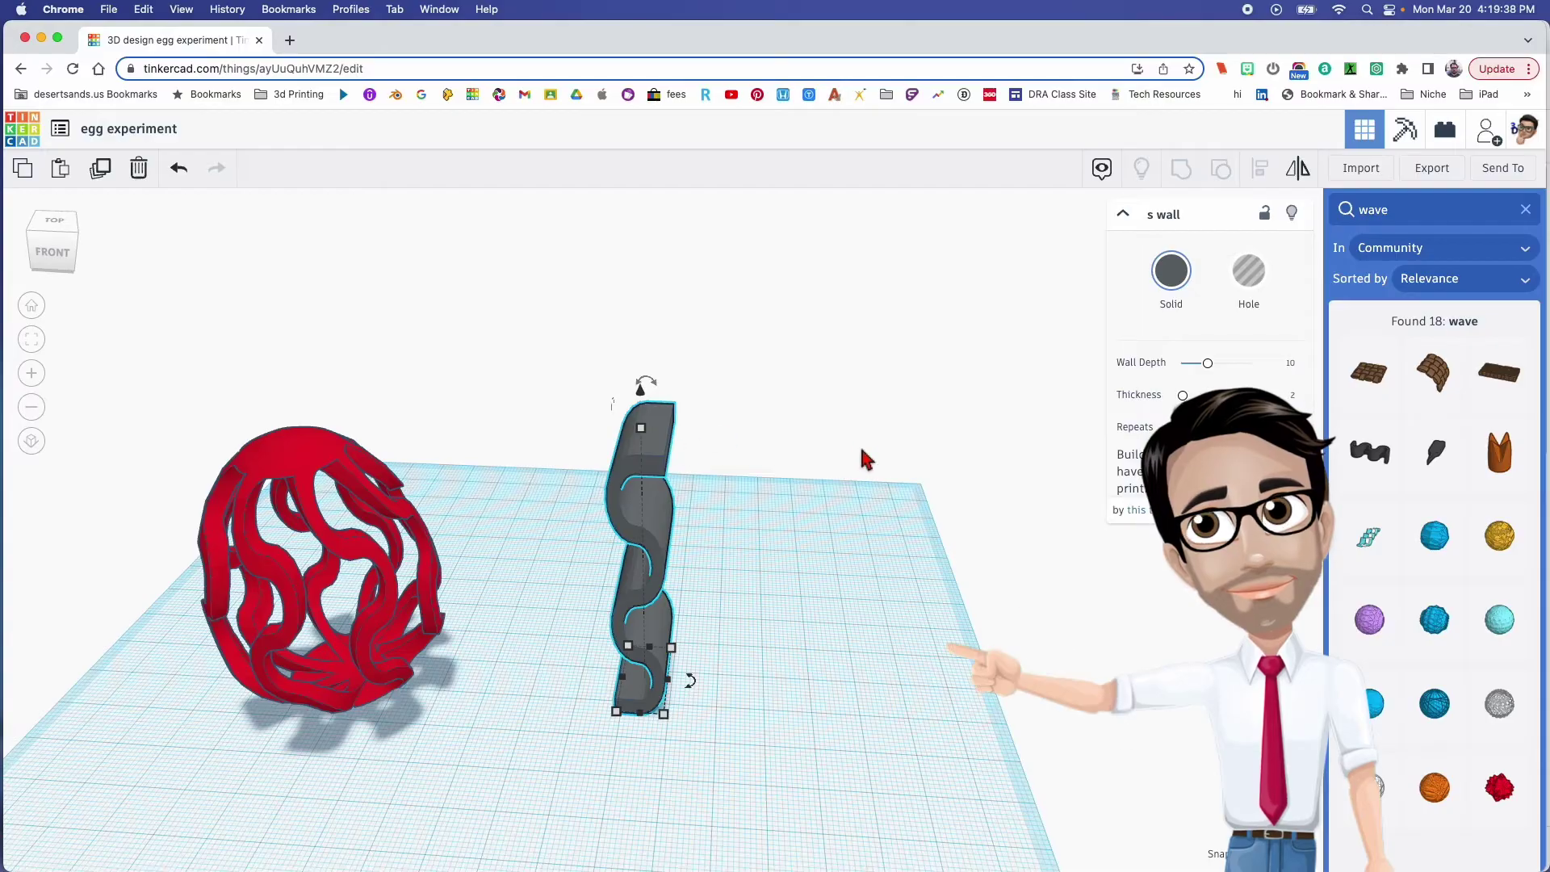
{"action": "right_click_drag", "start_coordinate": [861, 450], "coordinate": [869, 461]}
{"action": "middle_click_drag", "start_coordinate": [866, 480], "coordinate": [653, 478]}
{"action": "left_click_drag", "start_coordinate": [646, 714], "coordinate": [590, 660]}
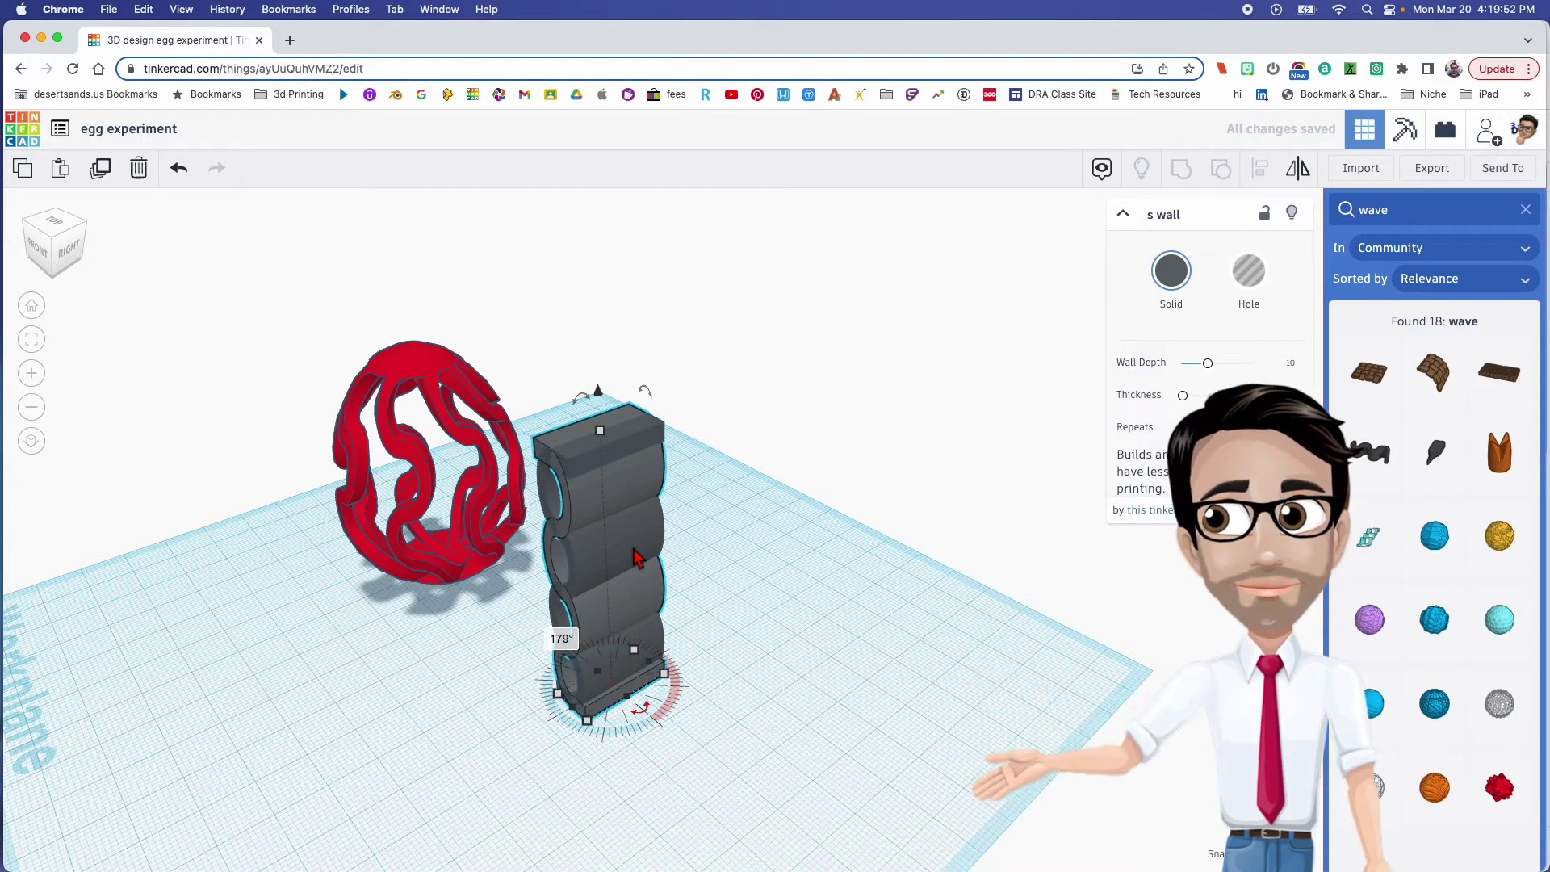
{"action": "key", "text": "shift+Right"}
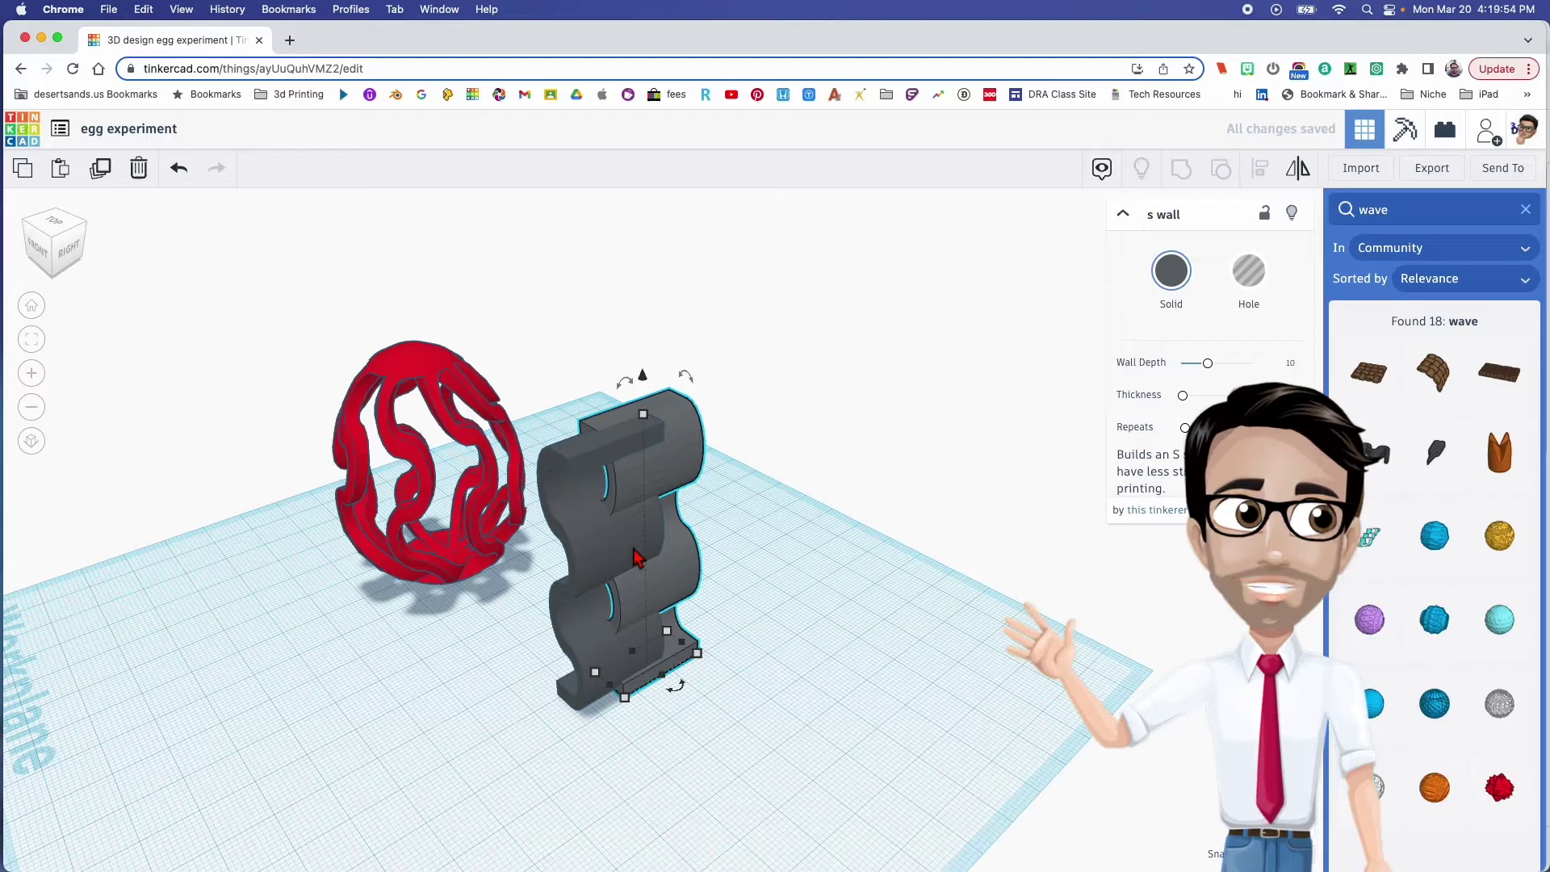
{"action": "key", "text": "shift+Right"}
{"action": "key", "text": "shift+Right"}
{"action": "right_click_drag", "start_coordinate": [678, 520], "coordinate": [502, 442]}
Drag the second s wall down-right until its end meets the first, inspecting the join from several angles.
{"action": "right_click_drag", "start_coordinate": [583, 484], "coordinate": [575, 483]}
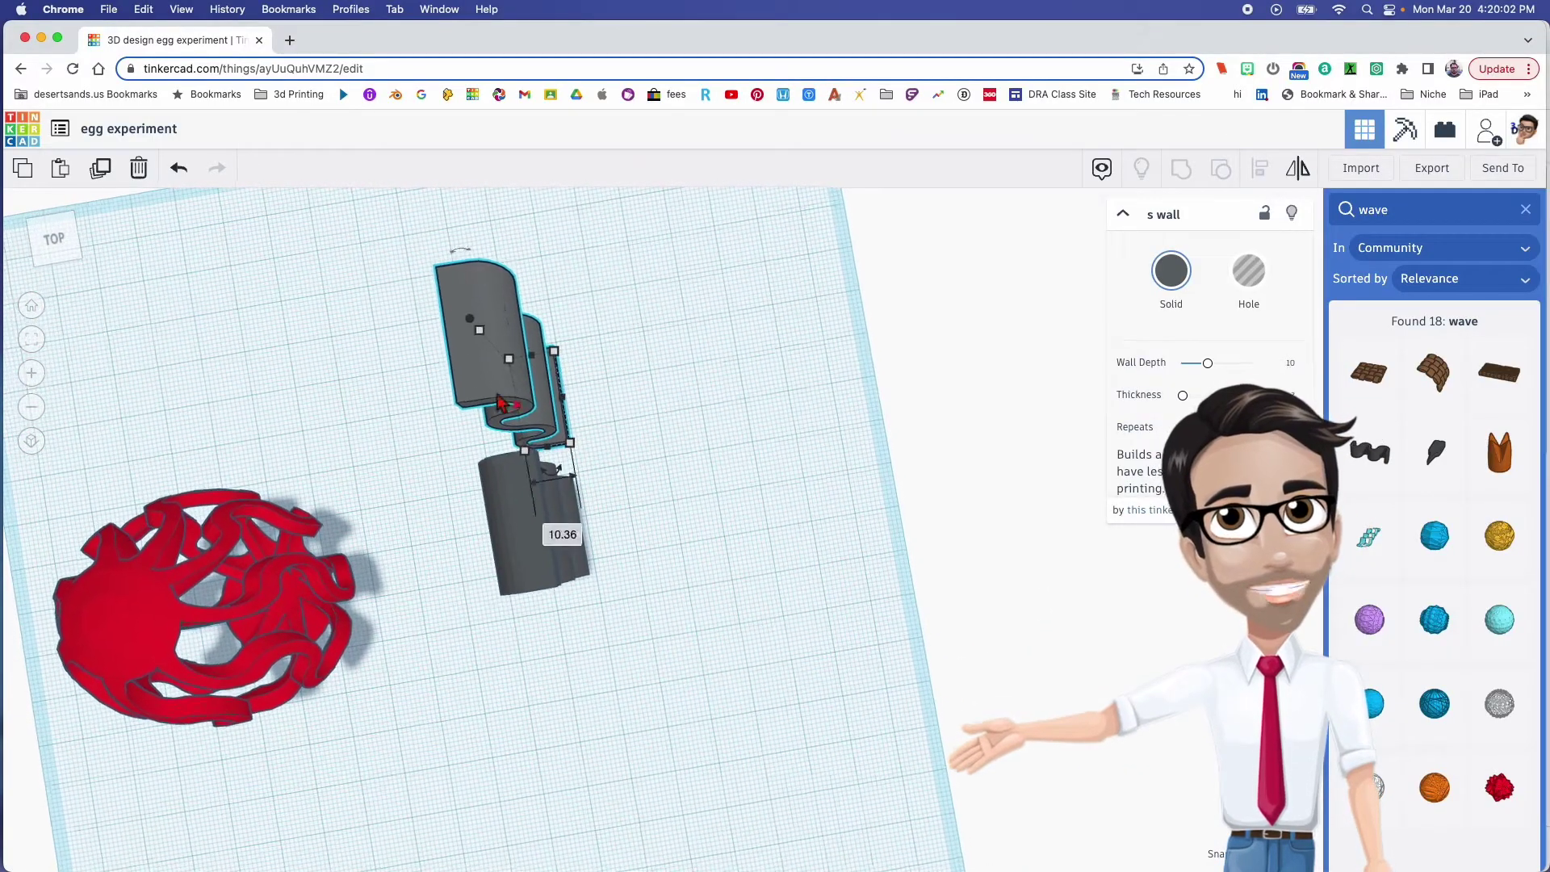
{"action": "left_click_drag", "start_coordinate": [490, 381], "coordinate": [502, 424]}
{"action": "right_click_drag", "start_coordinate": [503, 425], "coordinate": [664, 502]}
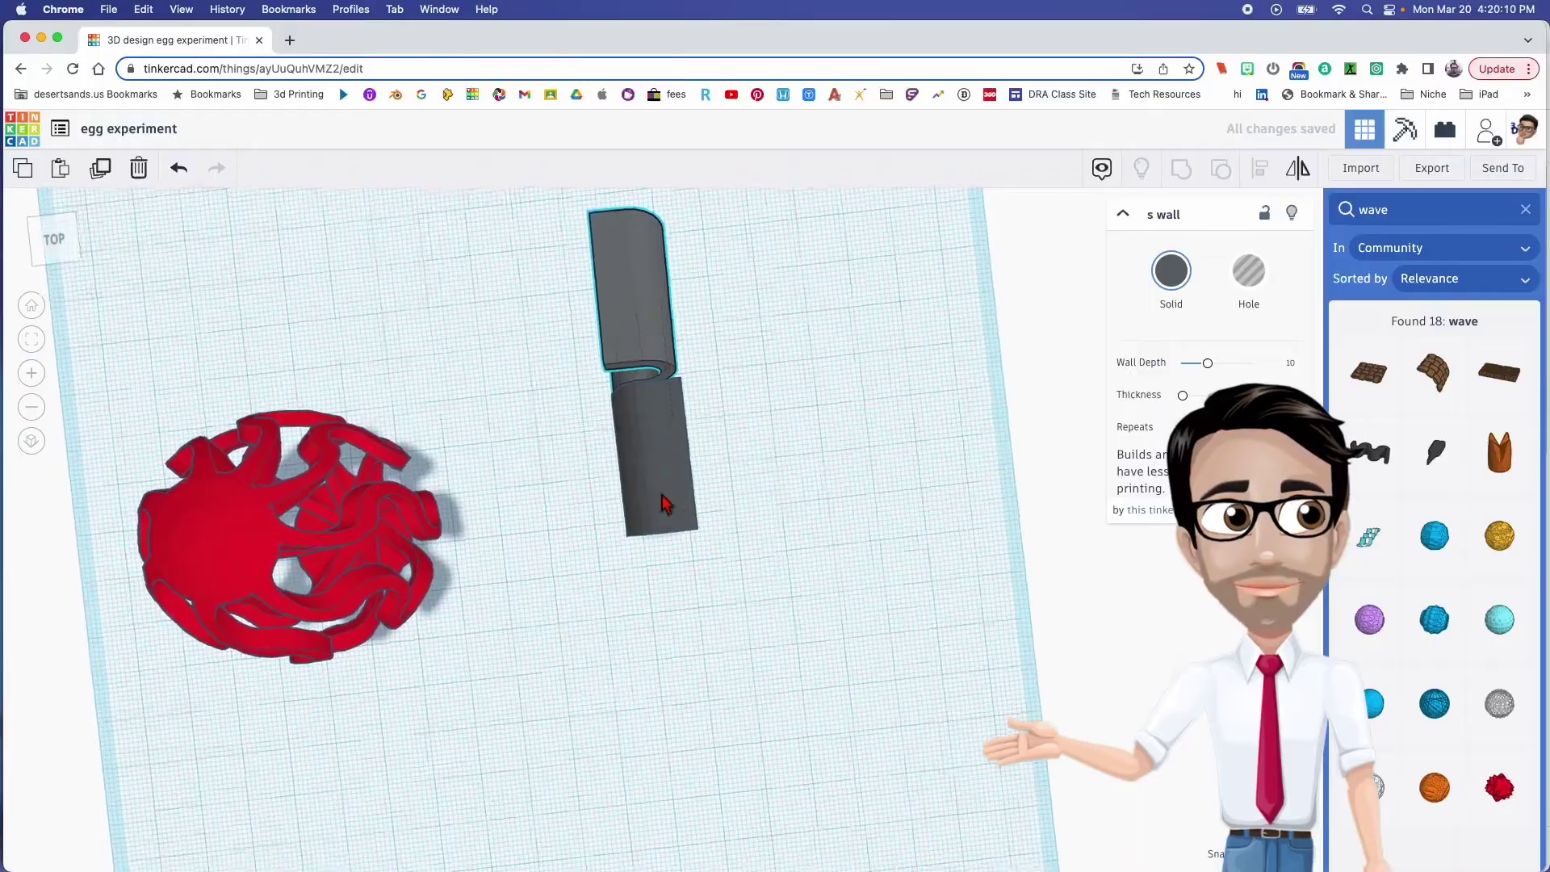
{"action": "scroll", "coordinate": [684, 484], "scroll_direction": "up", "scroll_amount": 5}
{"action": "scroll", "coordinate": [682, 470], "scroll_direction": "down", "scroll_amount": 3}
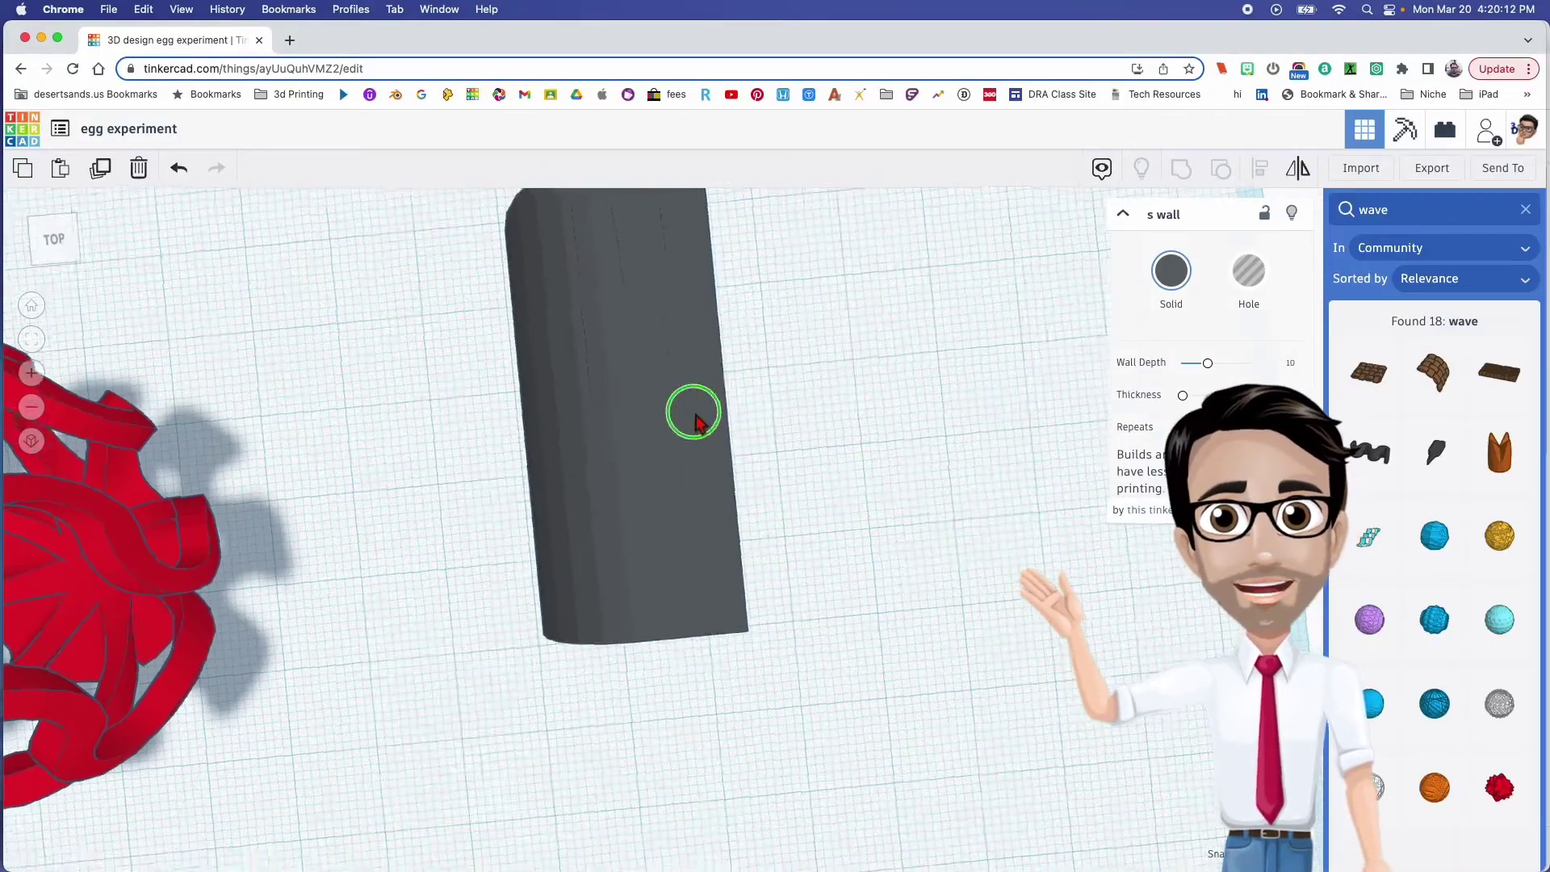
{"action": "right_click_drag", "start_coordinate": [695, 414], "coordinate": [783, 413]}
{"action": "middle_click_drag", "start_coordinate": [783, 413], "coordinate": [527, 558]}
{"action": "right_click_drag", "start_coordinate": [528, 558], "coordinate": [500, 613]}
{"action": "middle_click_drag", "start_coordinate": [469, 626], "coordinate": [581, 448]}
{"action": "scroll", "coordinate": [632, 571], "scroll_direction": "up", "scroll_amount": 5}
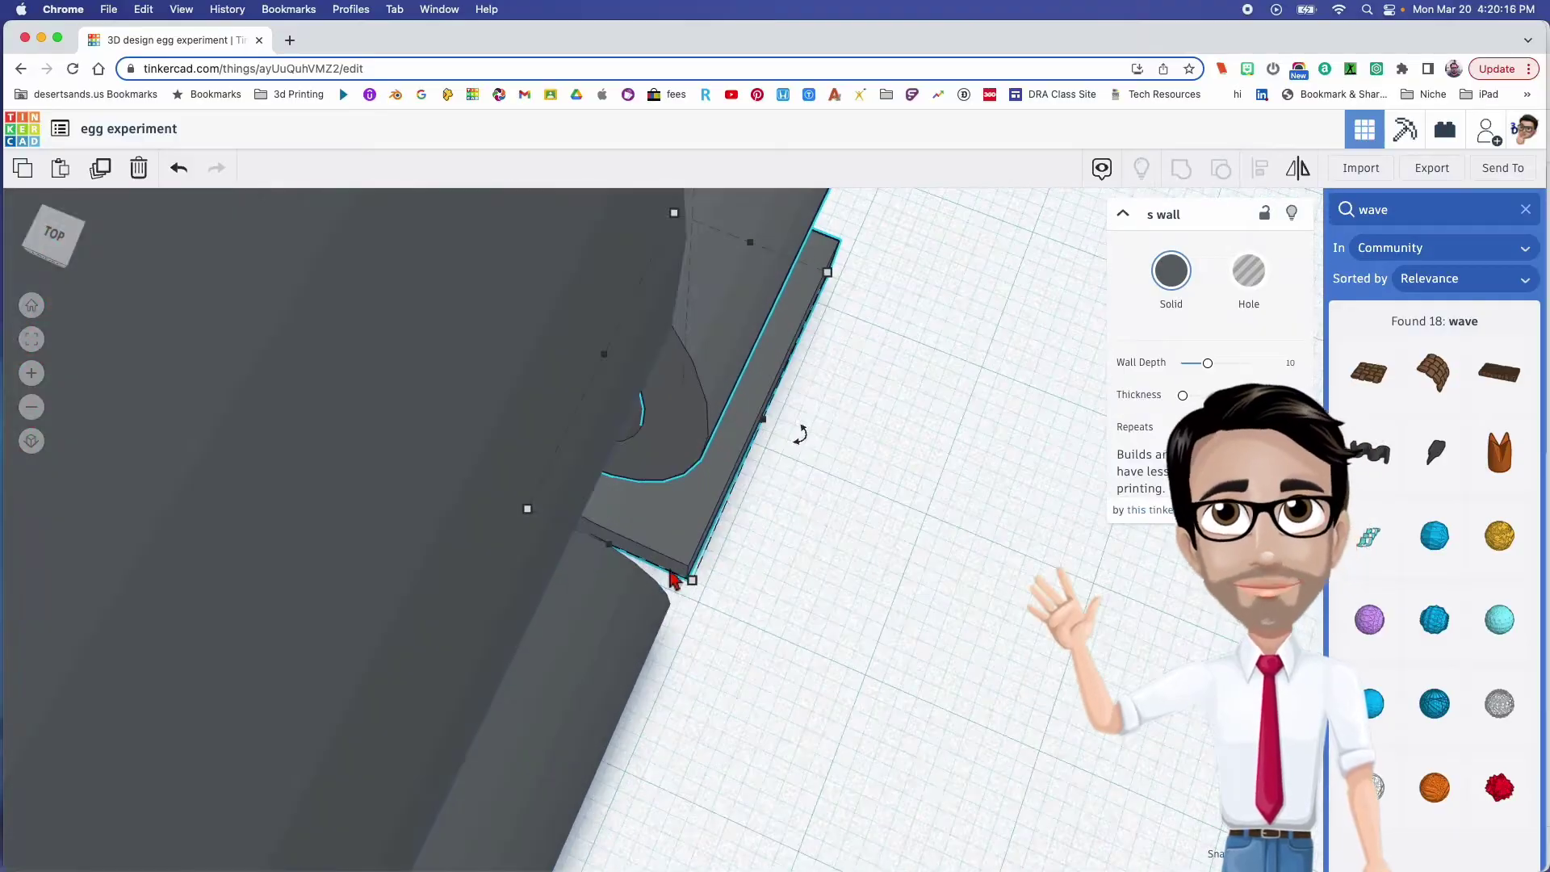
{"action": "right_click_drag", "start_coordinate": [671, 573], "coordinate": [454, 565]}
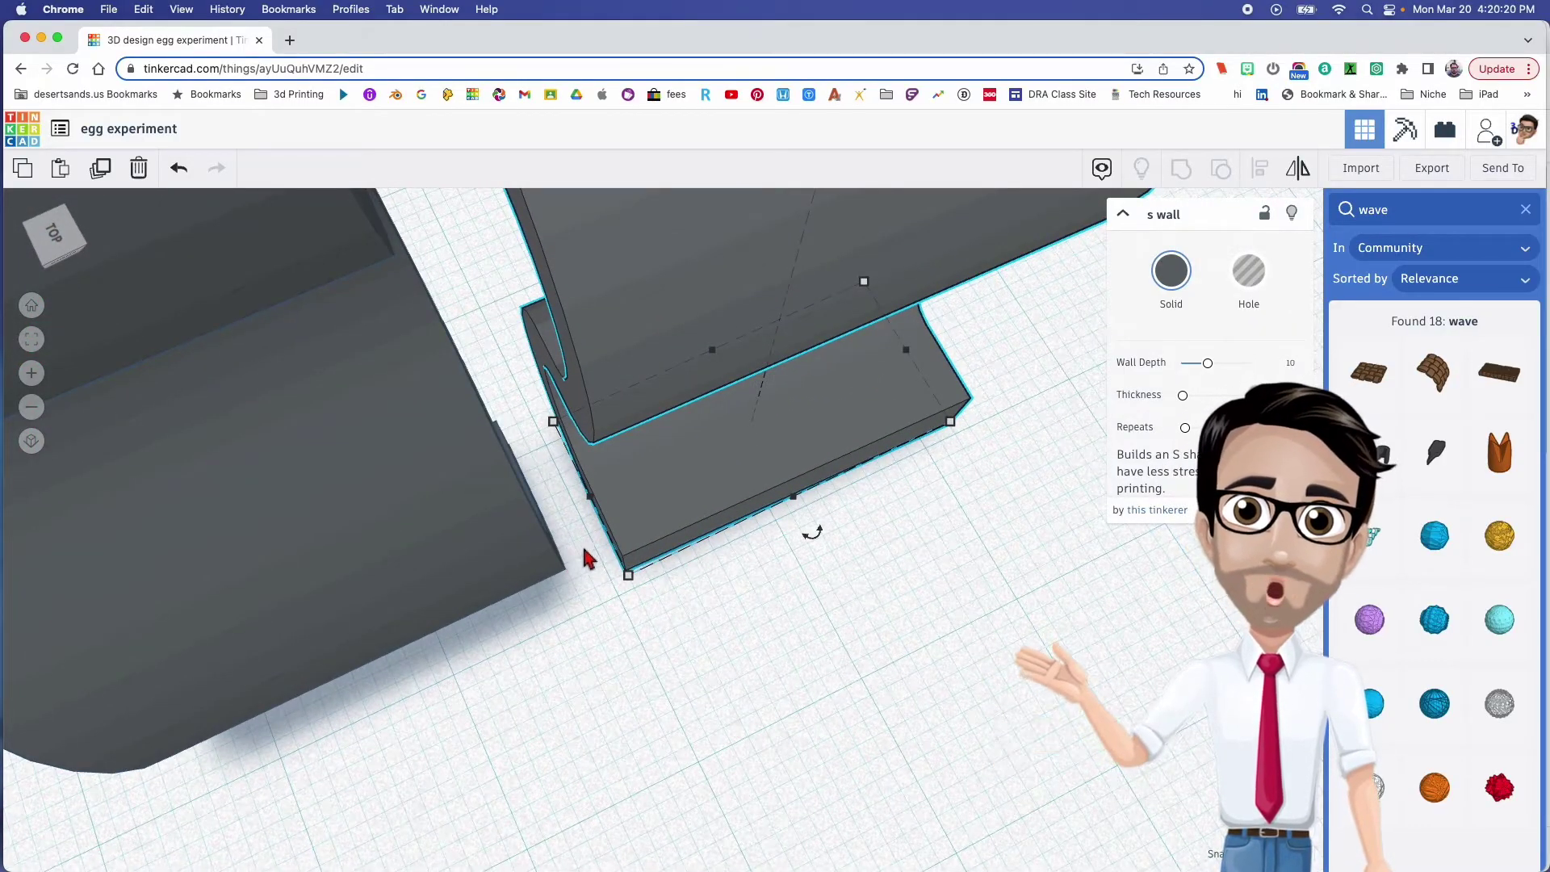
{"action": "scroll", "coordinate": [566, 553], "scroll_direction": "down", "scroll_amount": 5}
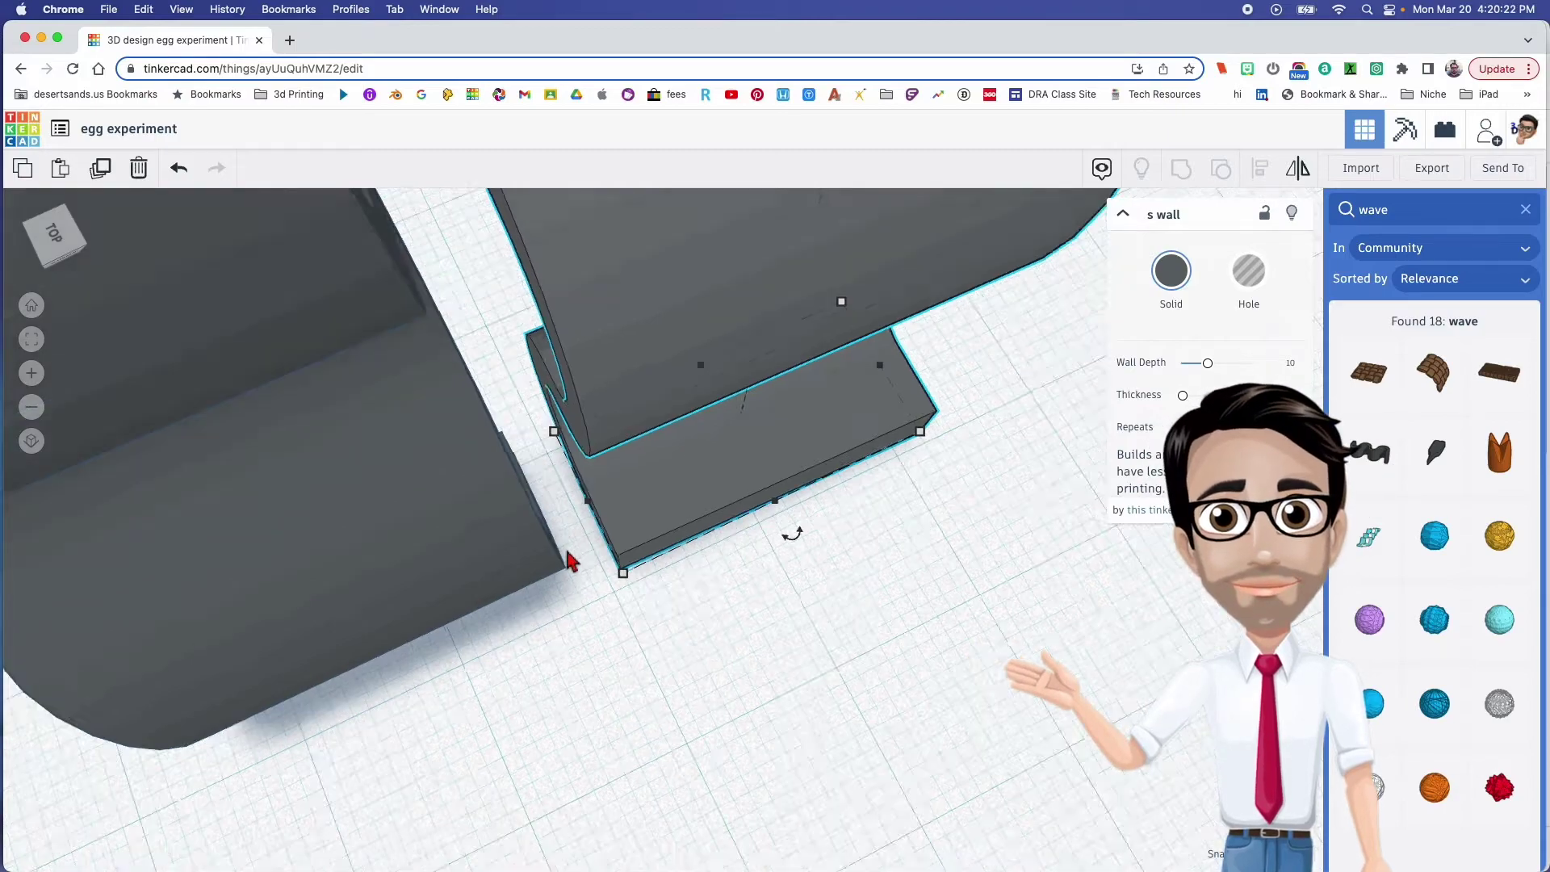
{"action": "right_click_drag", "start_coordinate": [478, 526], "coordinate": [607, 571]}
{"action": "scroll", "coordinate": [492, 561], "scroll_direction": "down", "scroll_amount": 5}
Rotate the selected wall pair -45° and repeat duplicates to build a radial star cluster.
{"action": "left_click_drag", "start_coordinate": [357, 486], "coordinate": [517, 614]}
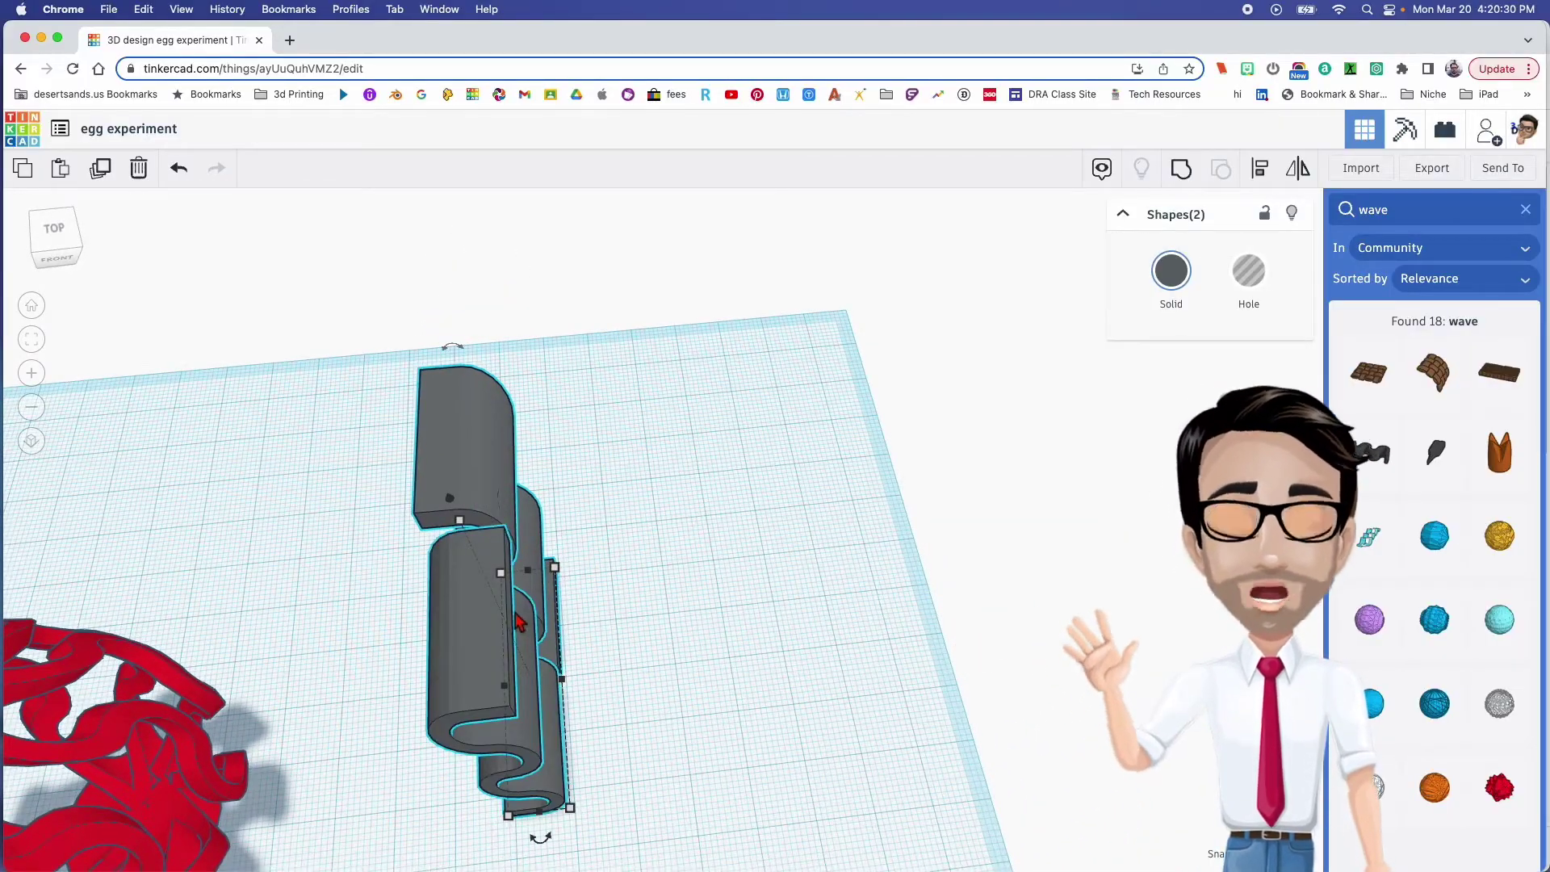
{"action": "left_click_drag", "start_coordinate": [540, 835], "coordinate": [628, 783]}
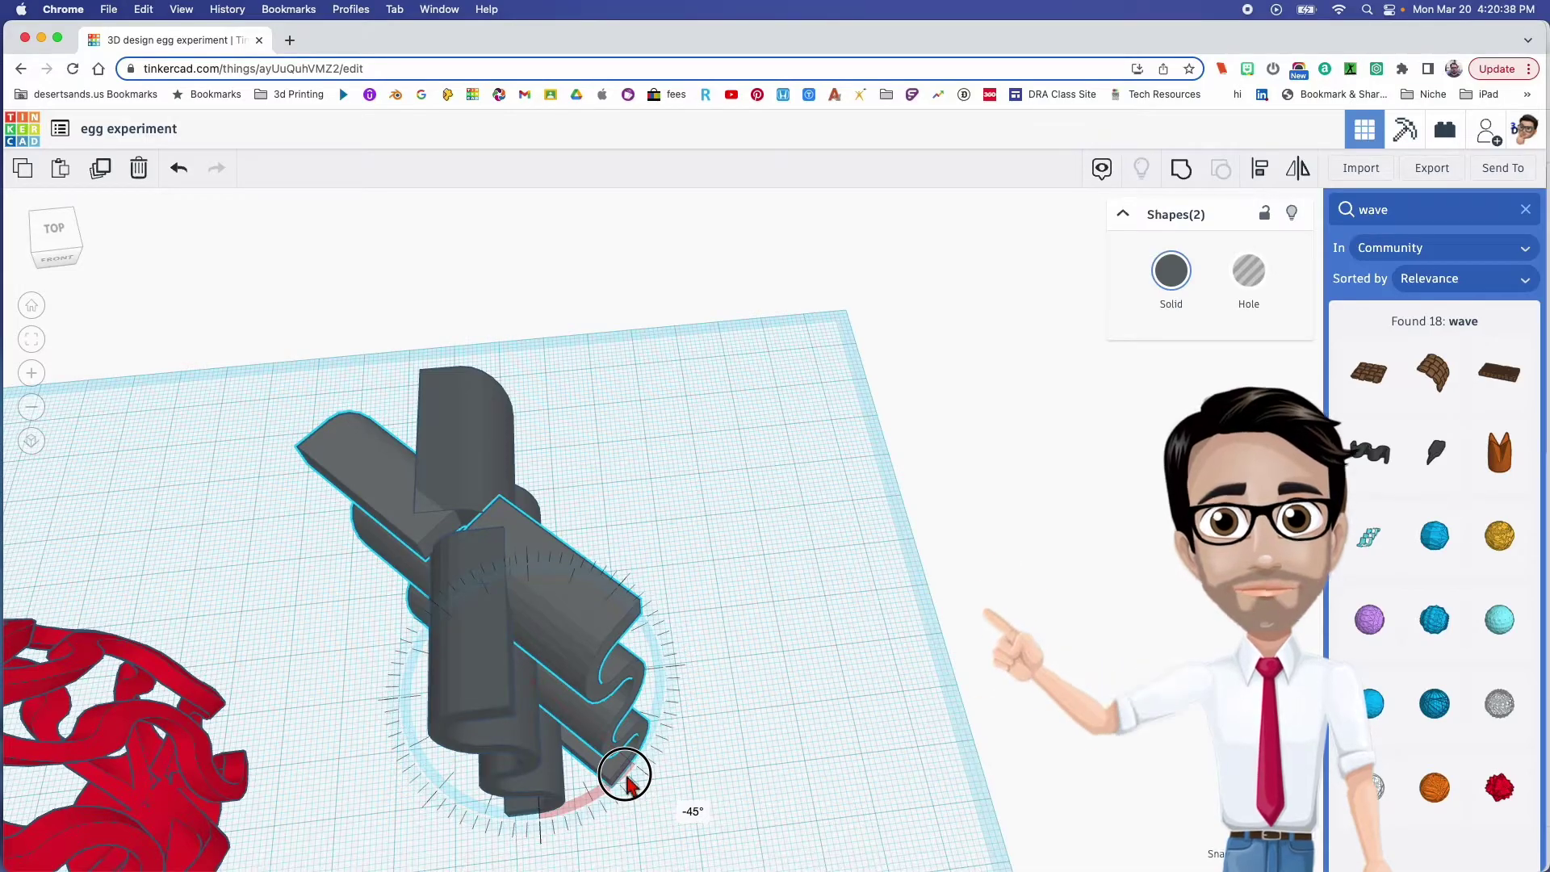
{"action": "left_click_drag", "start_coordinate": [627, 782], "coordinate": [628, 784]}
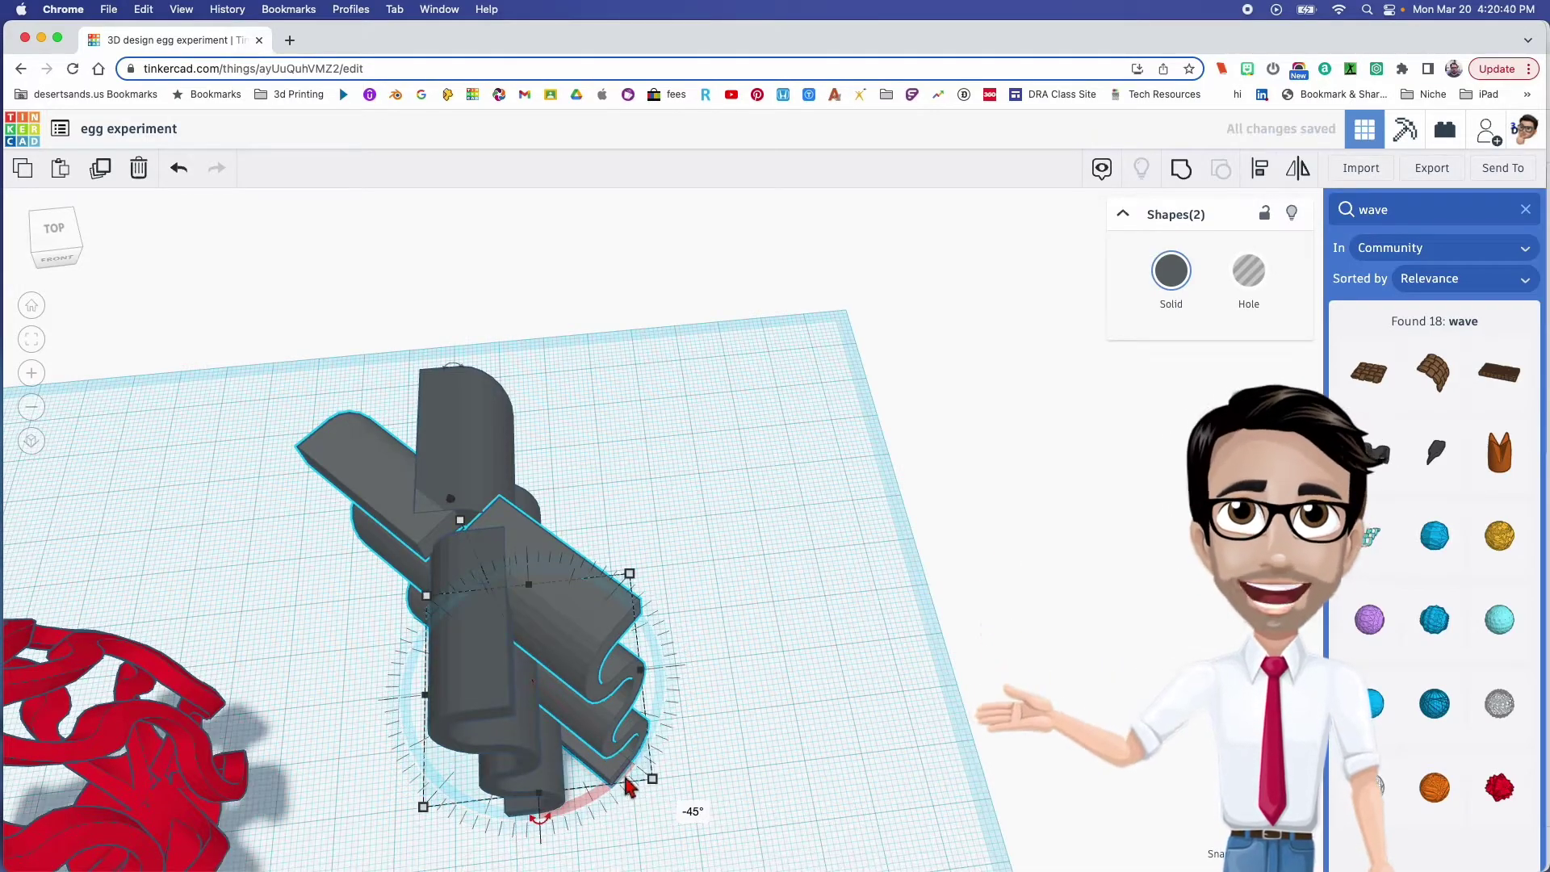
{"action": "key", "text": "super+d"}
{"action": "key", "text": "super+d"}
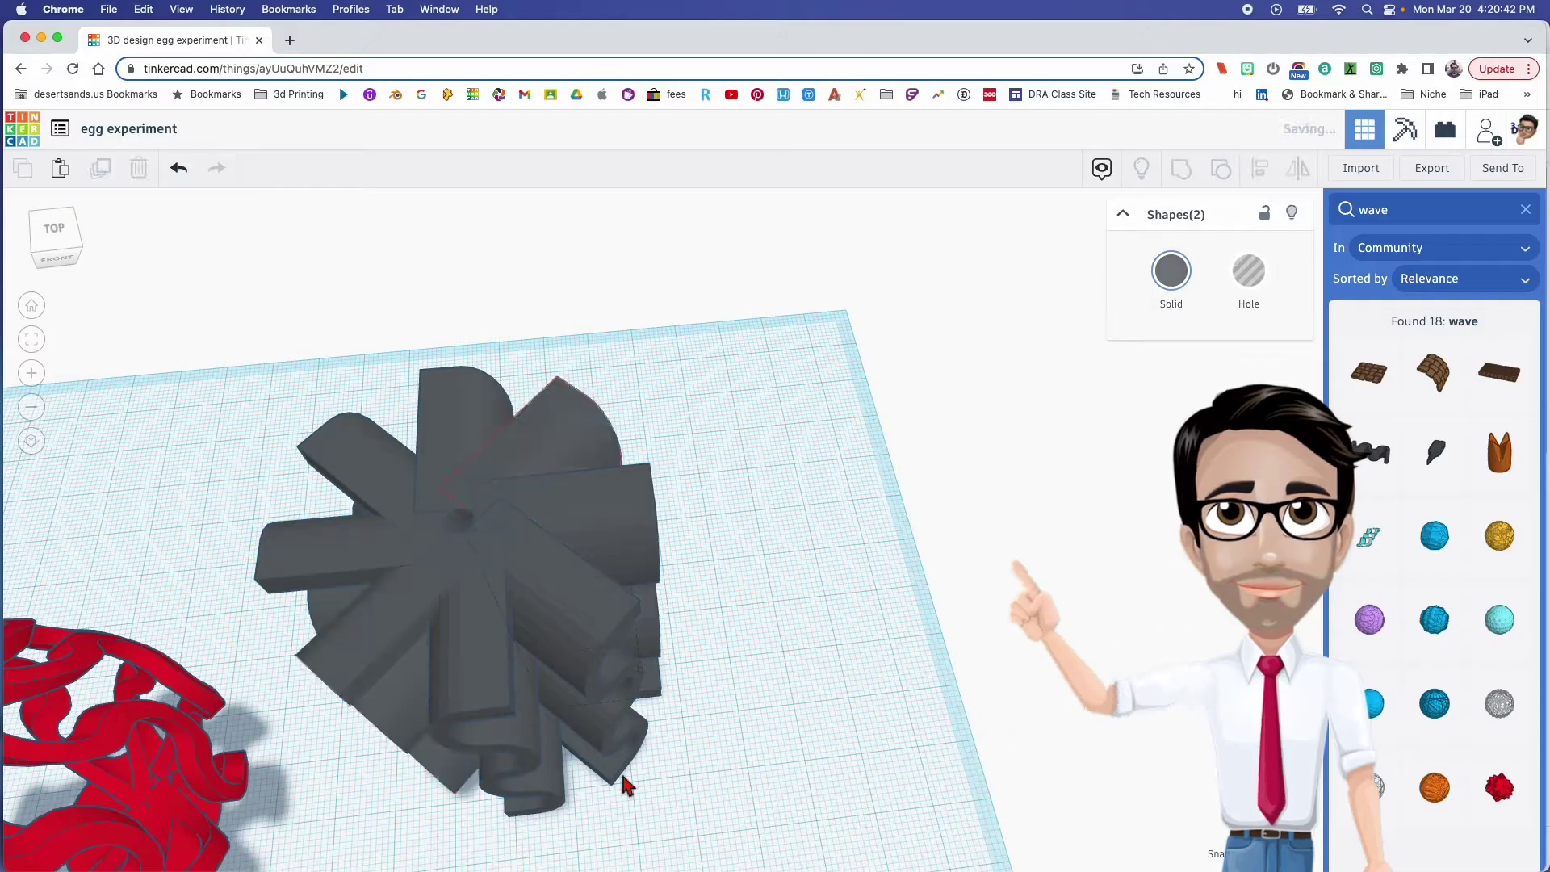
{"action": "right_click_drag", "start_coordinate": [542, 773], "coordinate": [729, 657]}
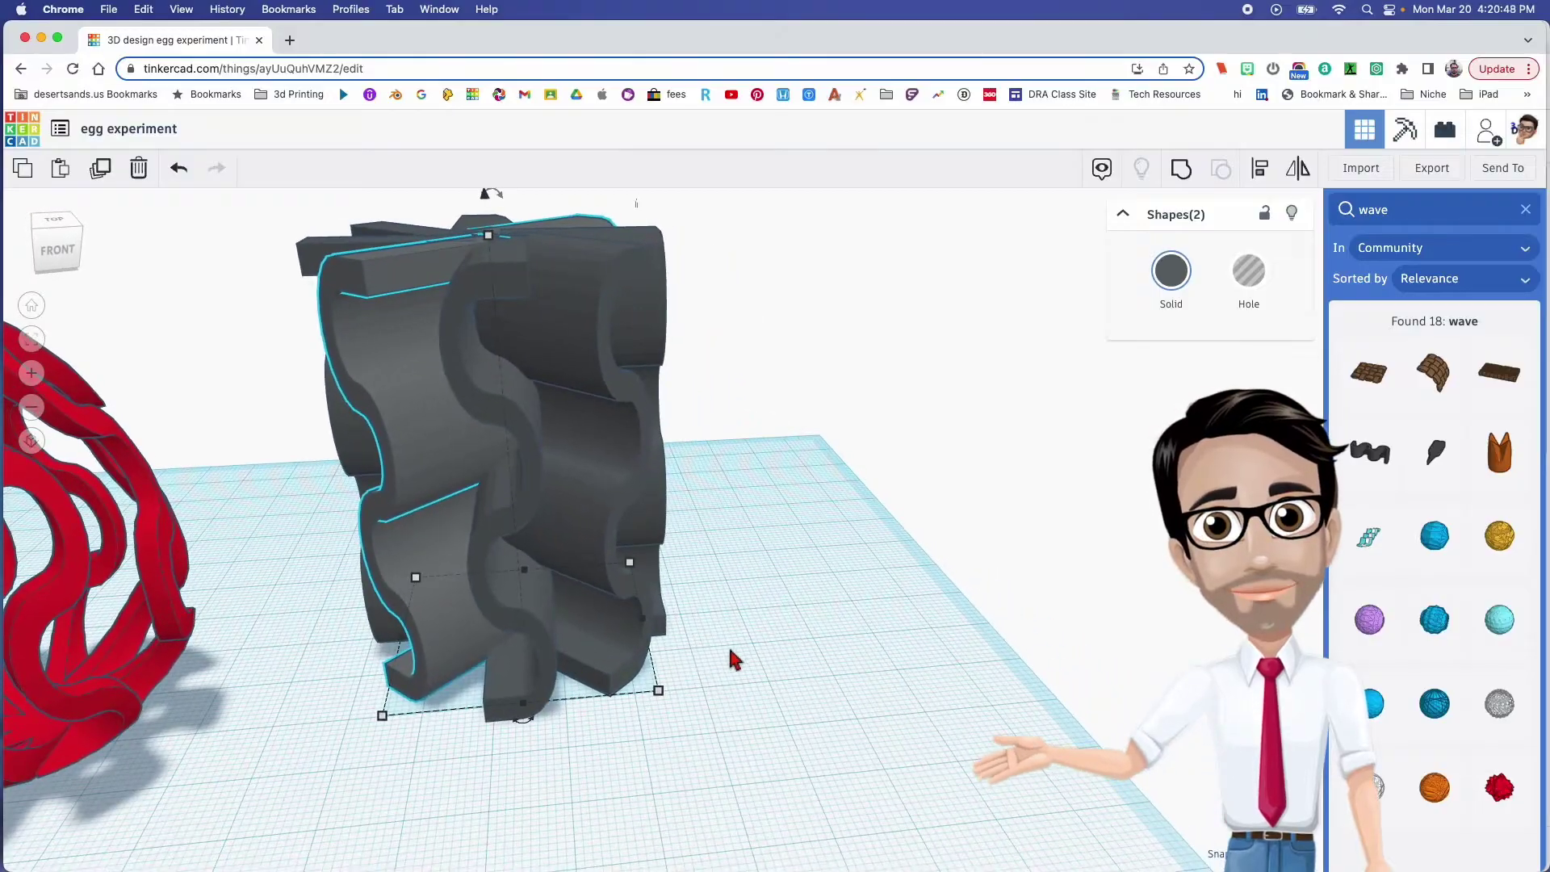
{"action": "scroll", "coordinate": [595, 657], "scroll_direction": "down", "scroll_amount": 5}
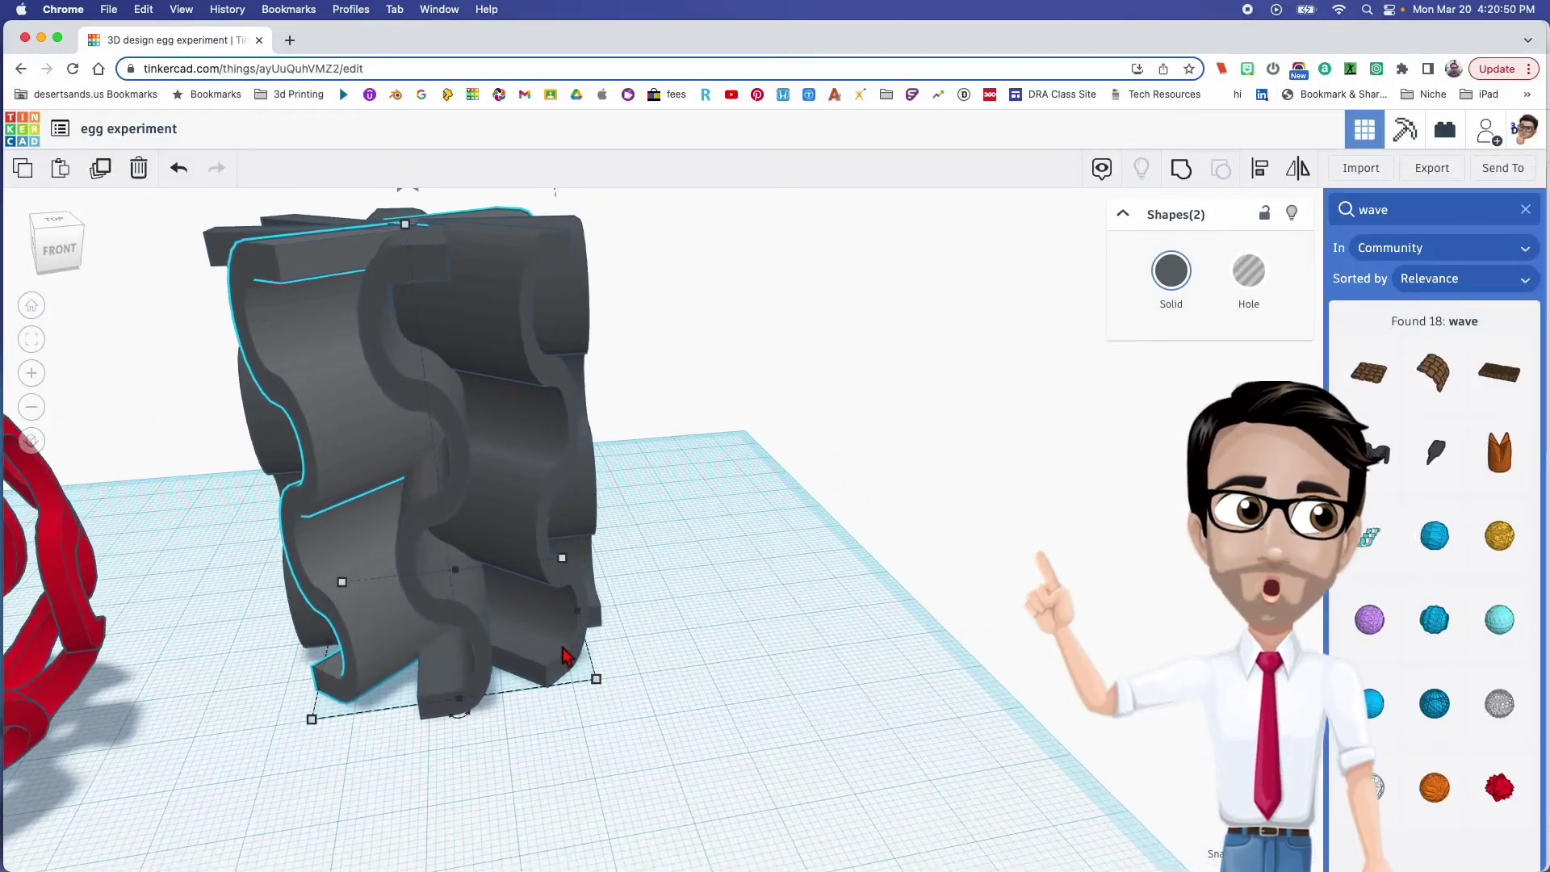
{"action": "right_click_drag", "start_coordinate": [651, 634], "coordinate": [544, 707]}
{"action": "left_click", "coordinate": [544, 708]}
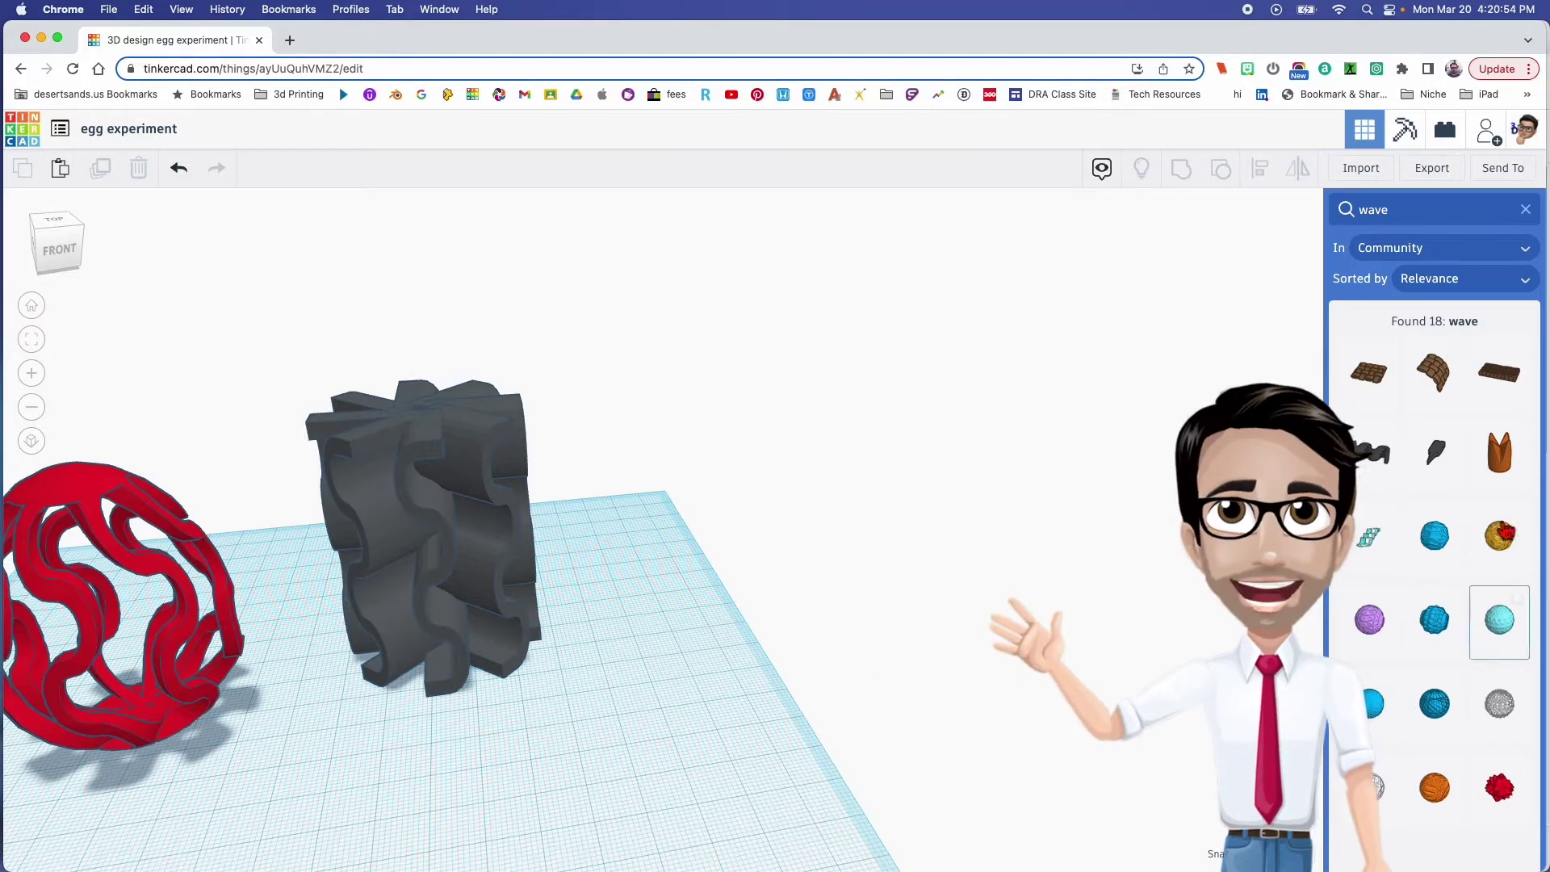
Search 'egg', place the Egg Hole on the workplane, and drop a red Box from Basic Shapes over it.
{"action": "double_click", "coordinate": [1416, 211]}
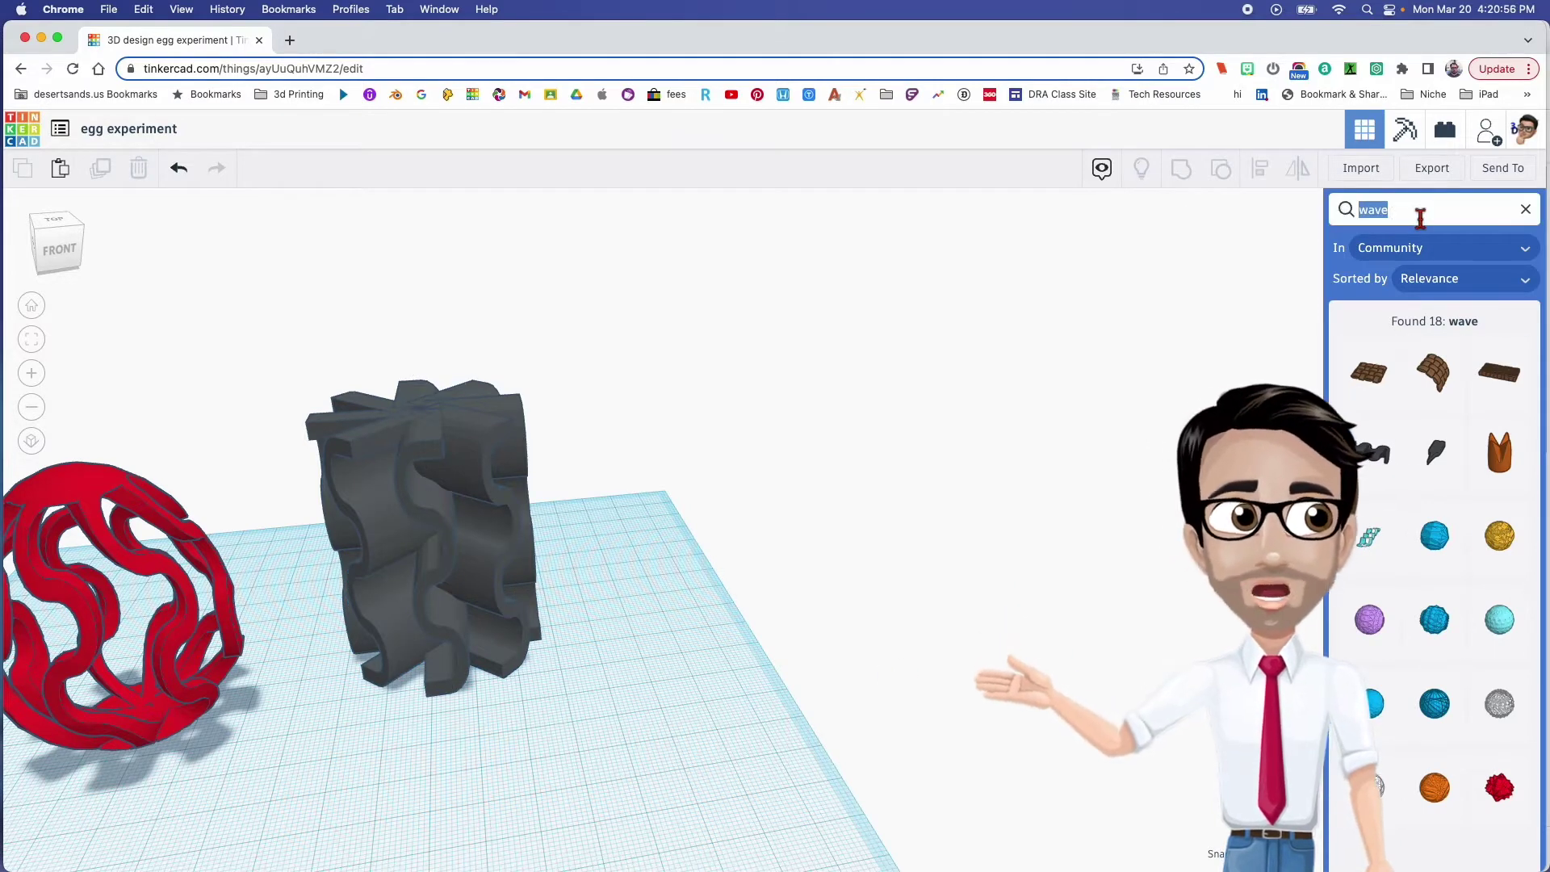
{"action": "type", "text": "egg"}
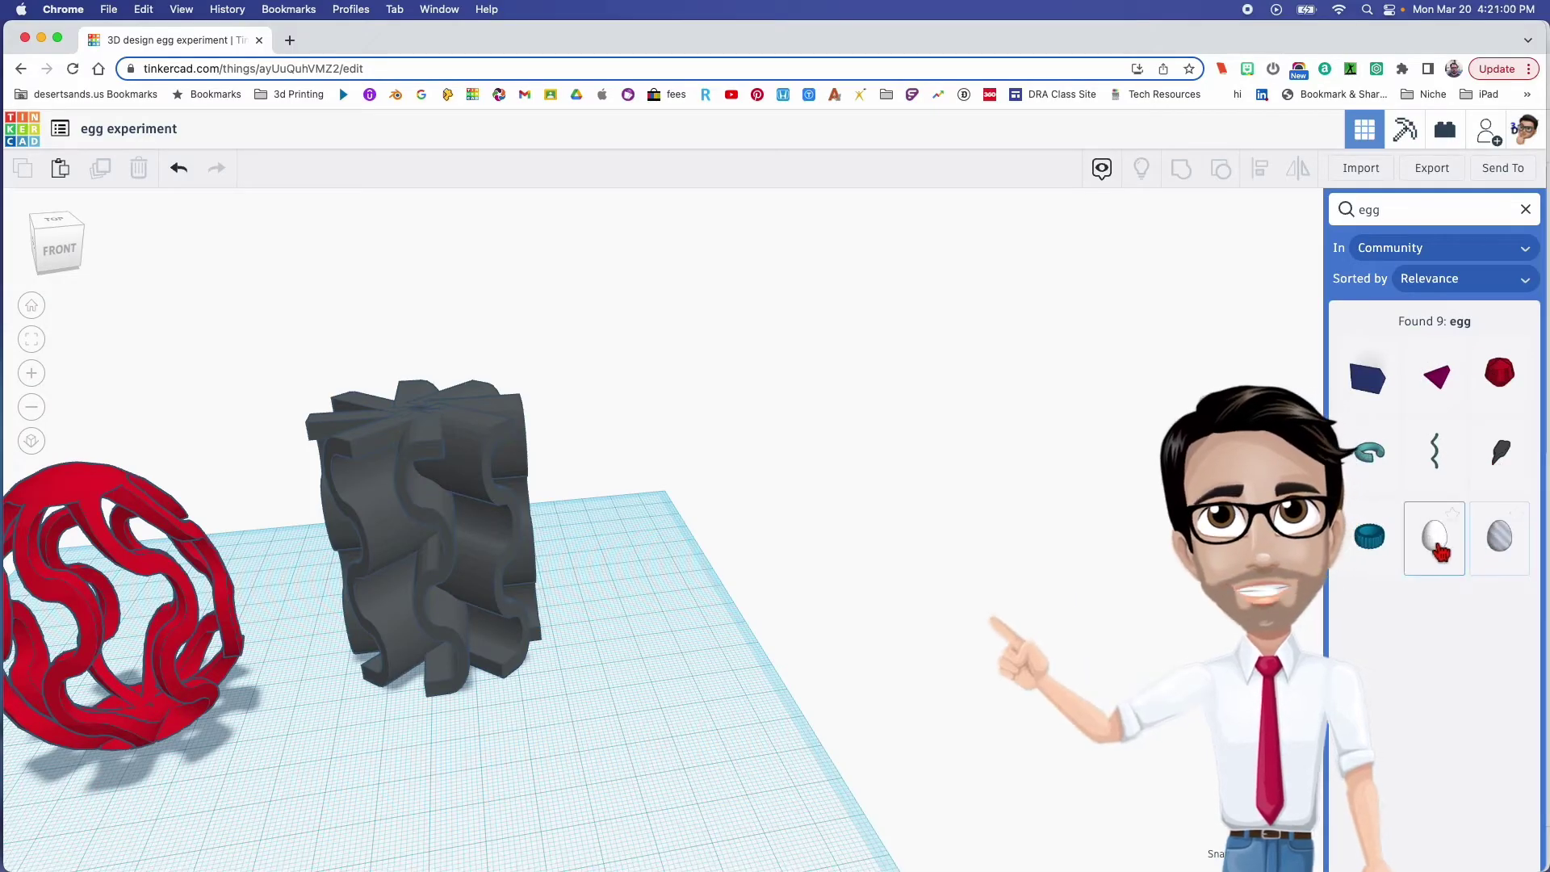
{"action": "left_click_drag", "start_coordinate": [1493, 550], "coordinate": [698, 634]}
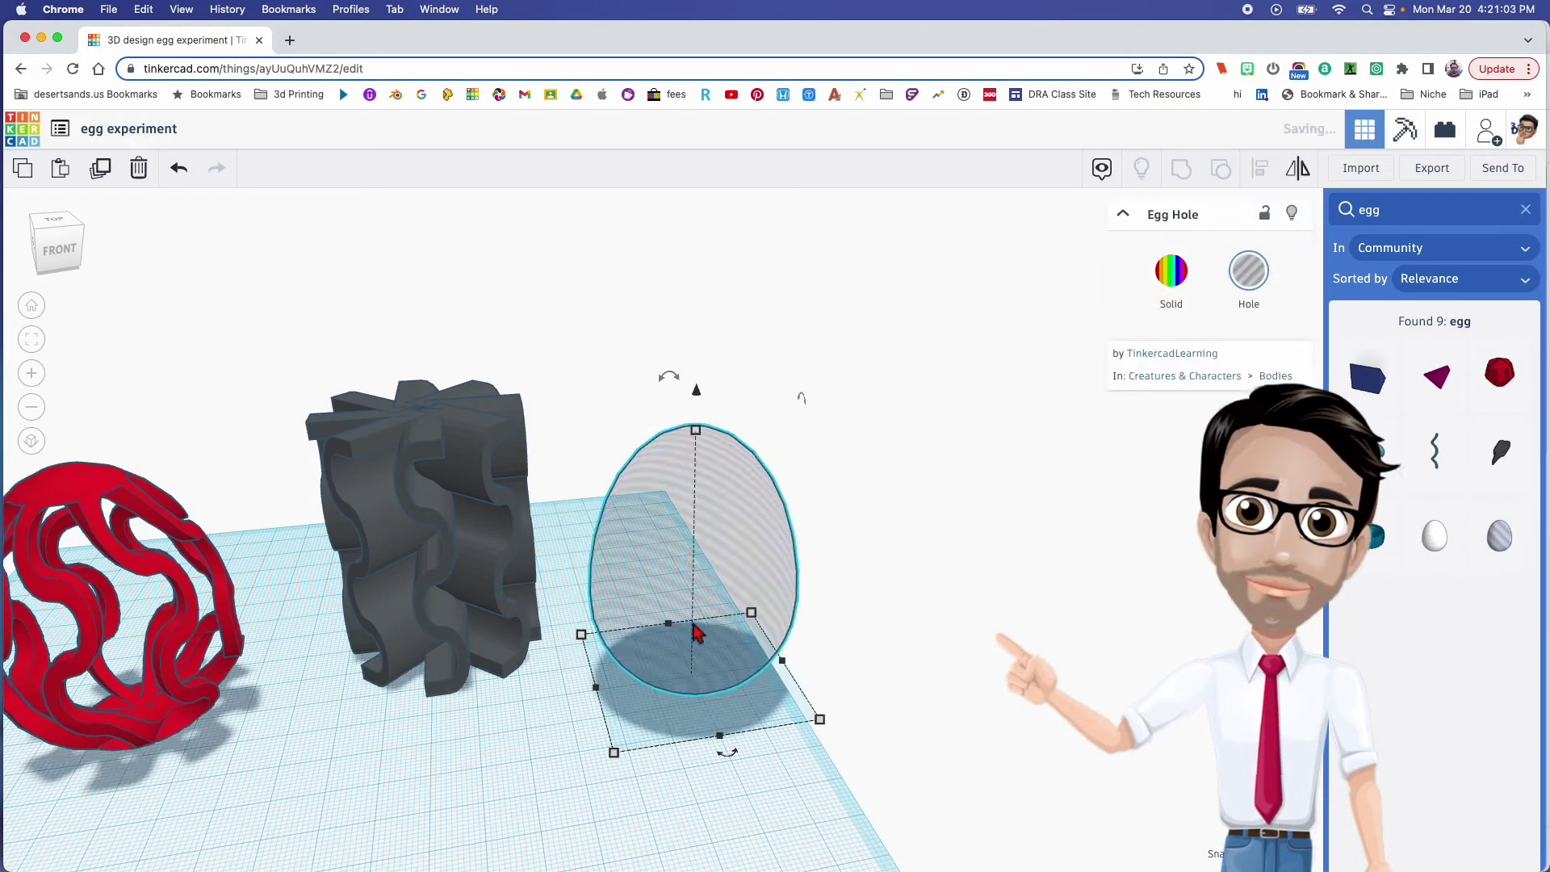
{"action": "left_click", "coordinate": [1525, 210]}
{"action": "left_click_drag", "start_coordinate": [1503, 334], "coordinate": [979, 757]}
Enlarge the red box to 71 tall, then group the eight wave pieces and move them back-left.
{"action": "left_click_drag", "start_coordinate": [845, 702], "coordinate": [810, 720]}
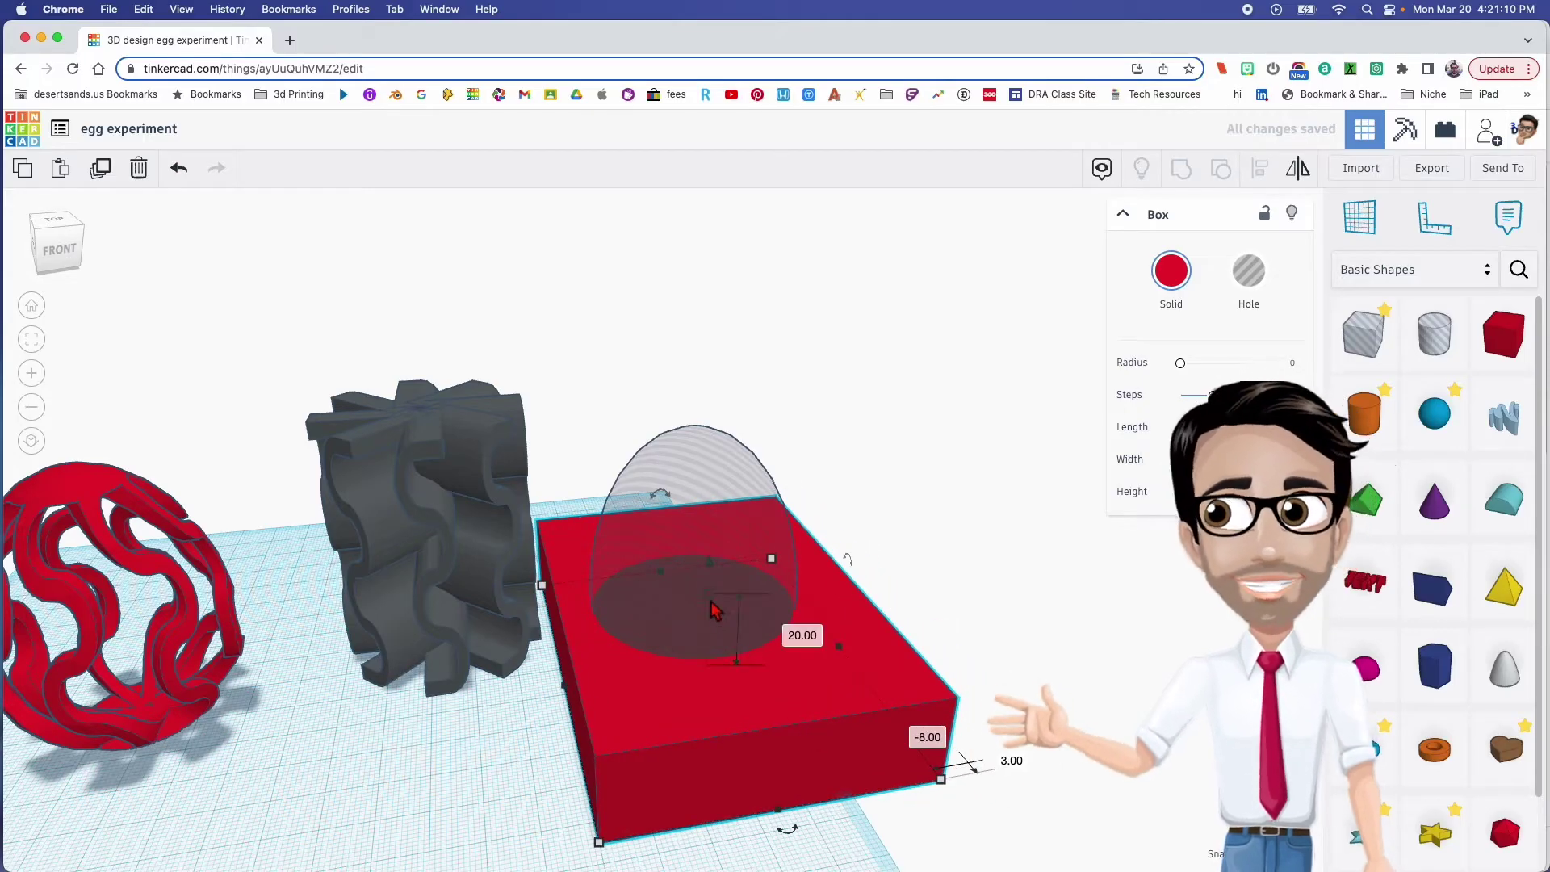
{"action": "left_click_drag", "start_coordinate": [713, 605], "coordinate": [716, 375]}
{"action": "left_click_drag", "start_coordinate": [325, 384], "coordinate": [477, 512]}
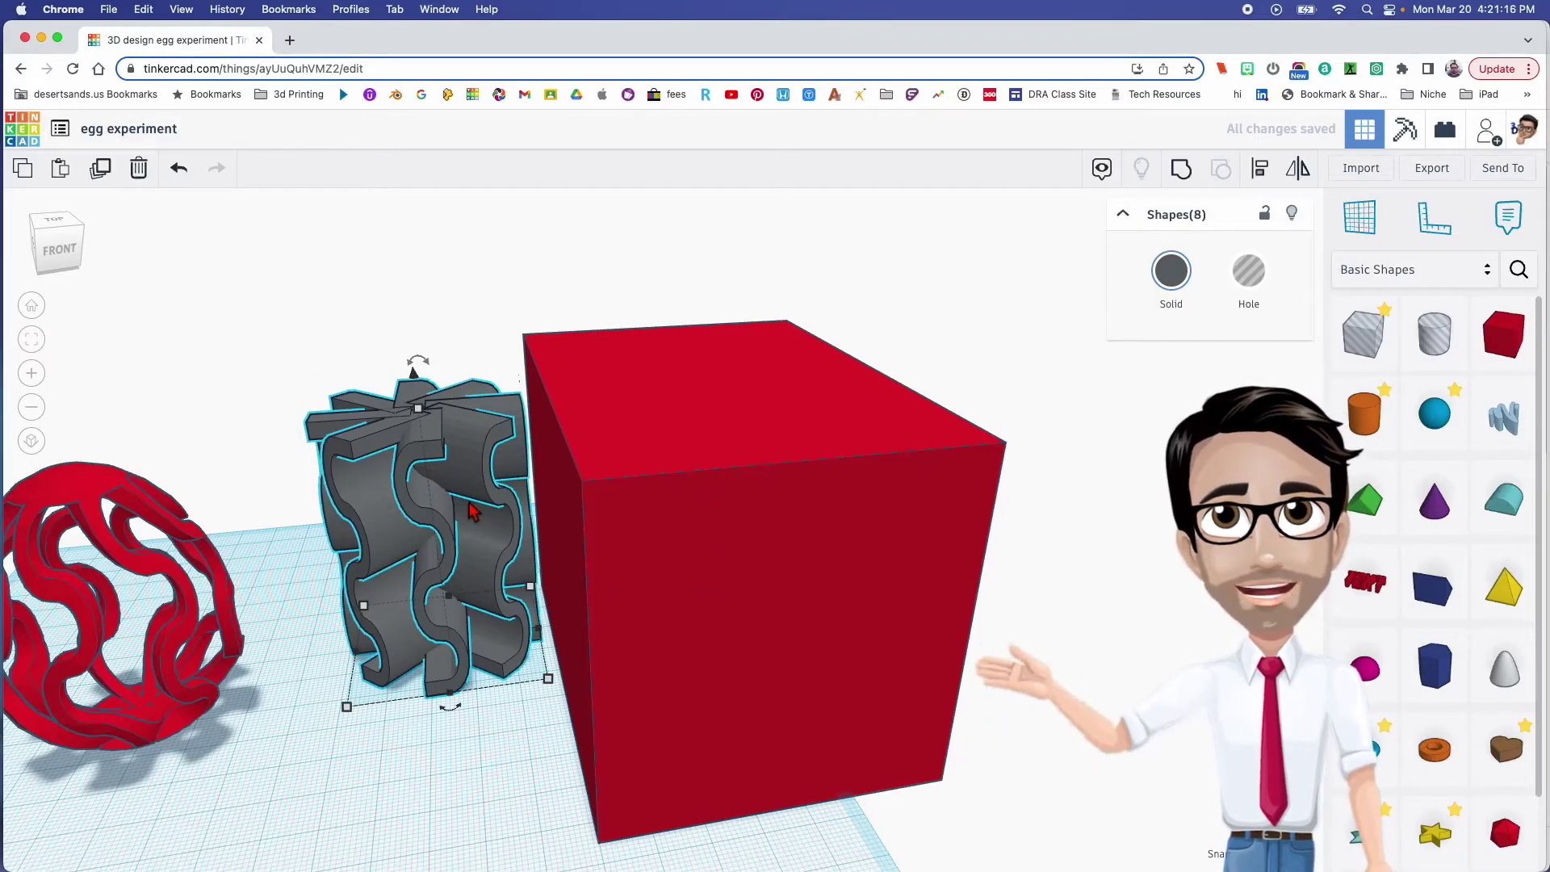
{"action": "key", "text": "ctrl+g"}
{"action": "left_click_drag", "start_coordinate": [478, 504], "coordinate": [323, 413]}
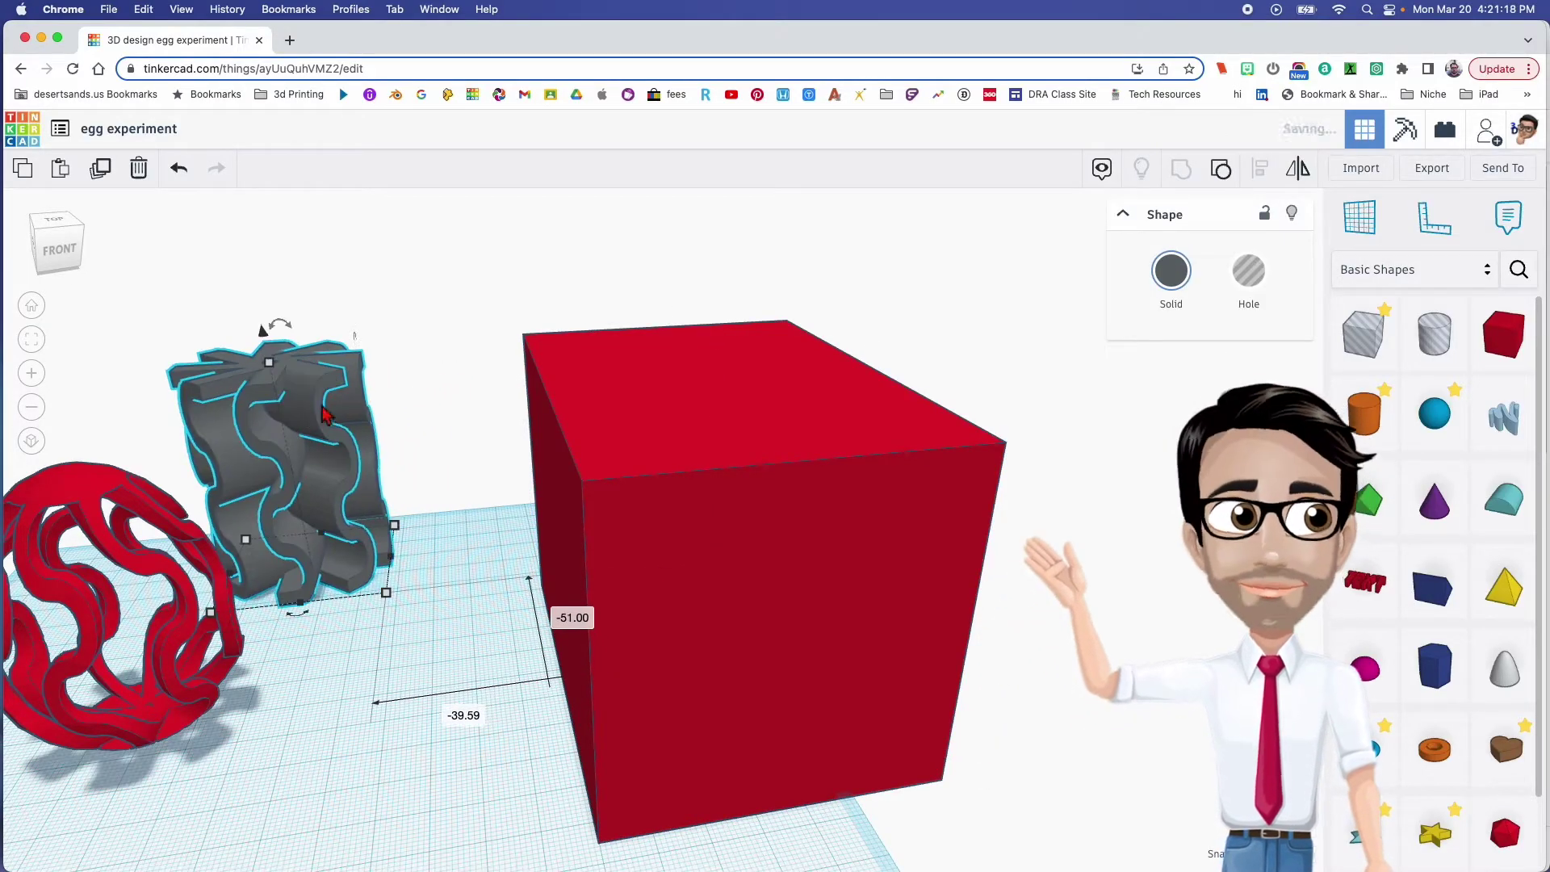
Align the red box and egg hole so the box fully encloses the egg.
{"action": "middle_click_drag", "start_coordinate": [519, 558], "coordinate": [500, 550]}
{"action": "left_click_drag", "start_coordinate": [470, 488], "coordinate": [824, 640]}
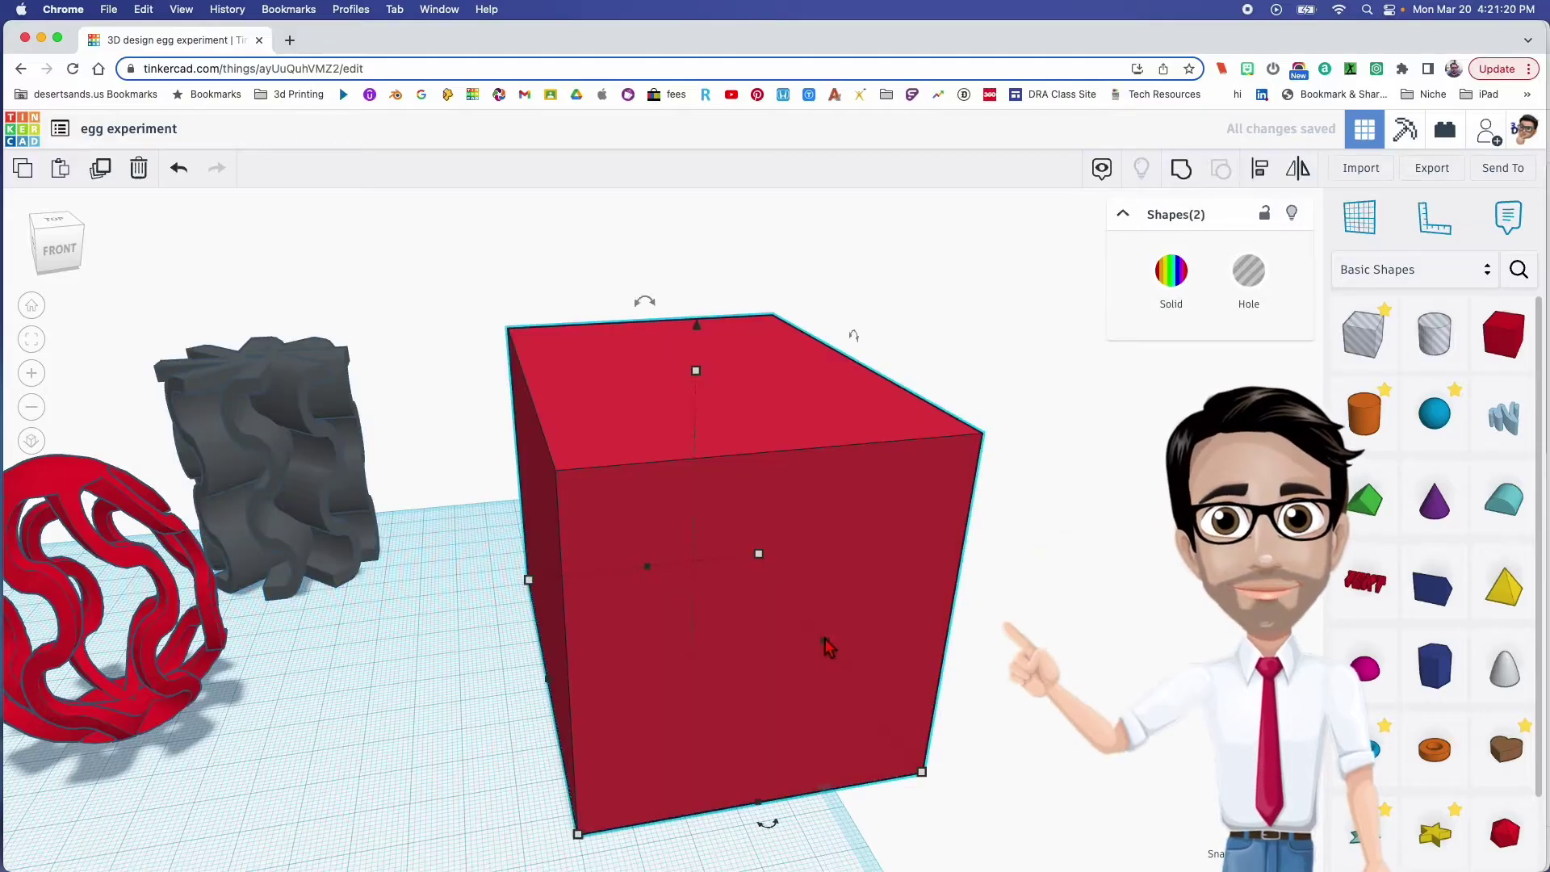
{"action": "left_click", "coordinate": [494, 546]}
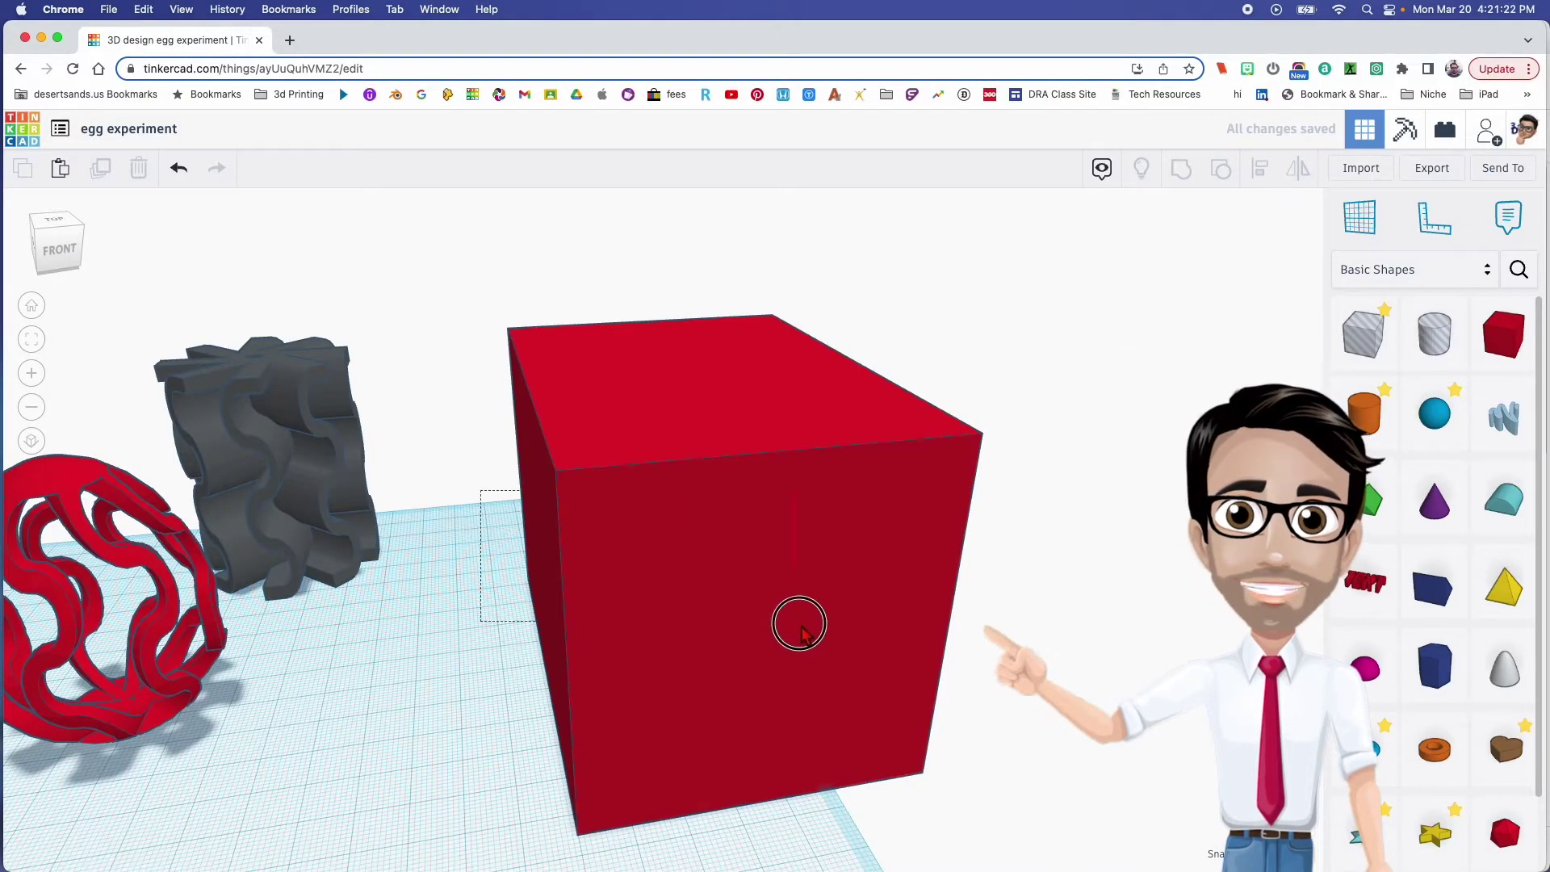
{"action": "left_click", "coordinate": [827, 650]}
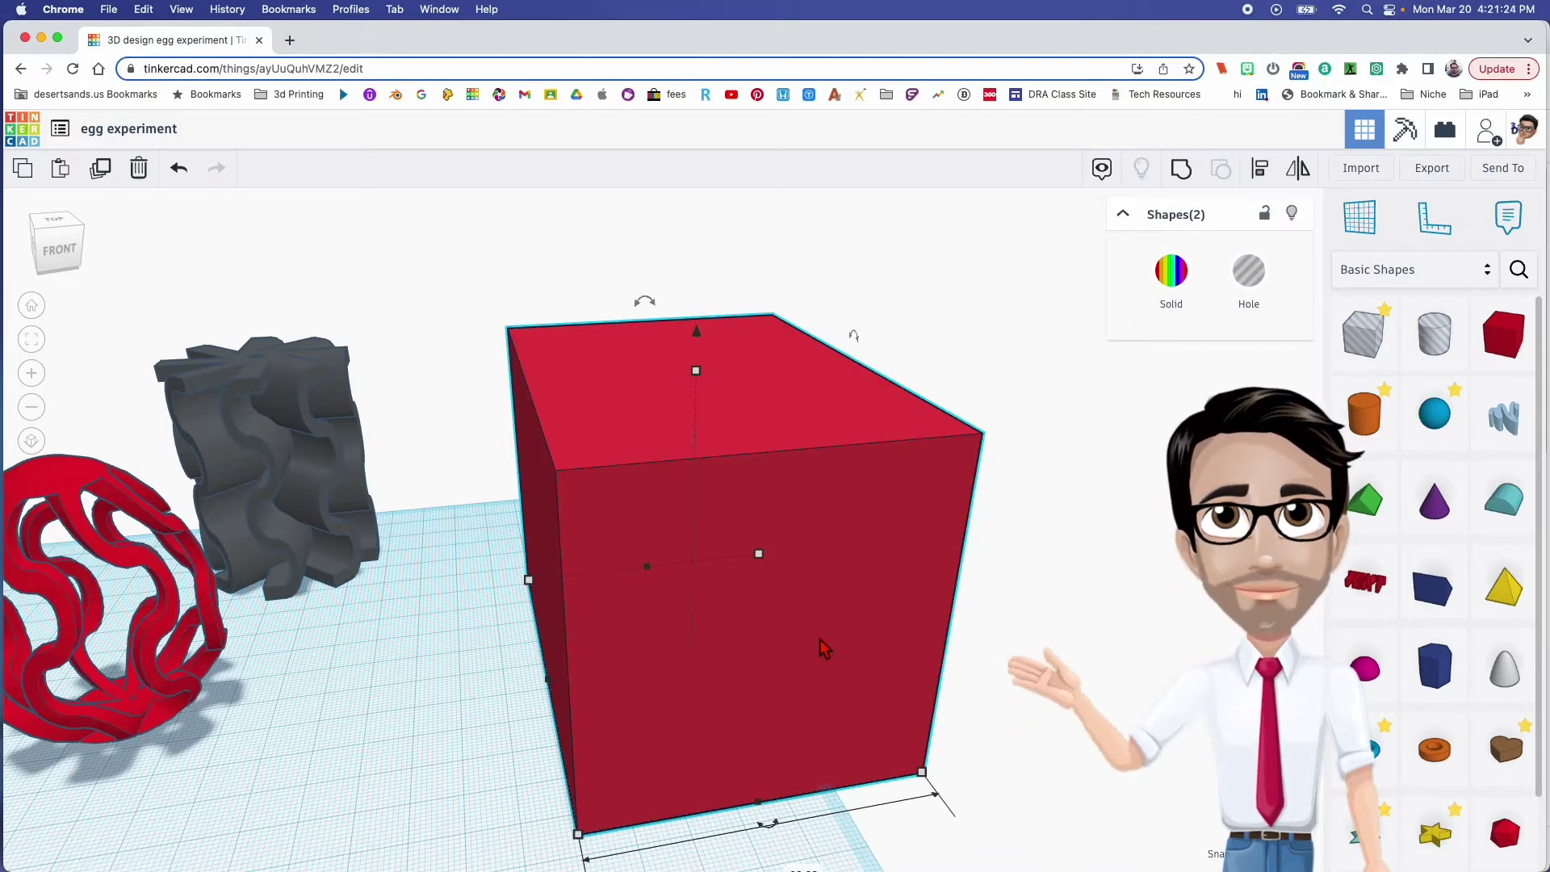
{"action": "key", "text": "l"}
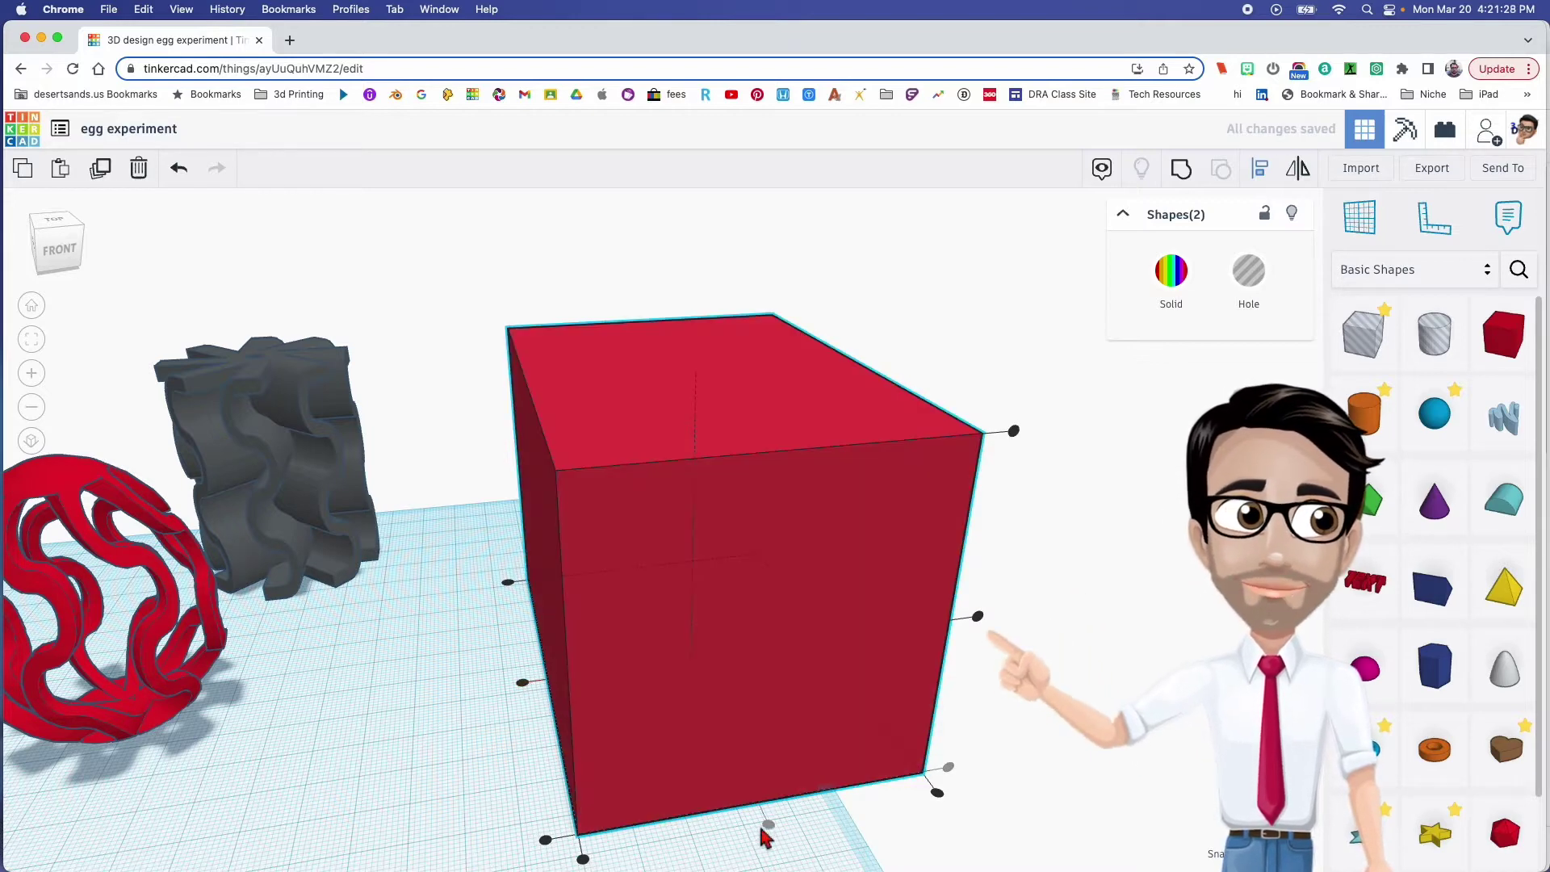
{"action": "left_click", "coordinate": [523, 683]}
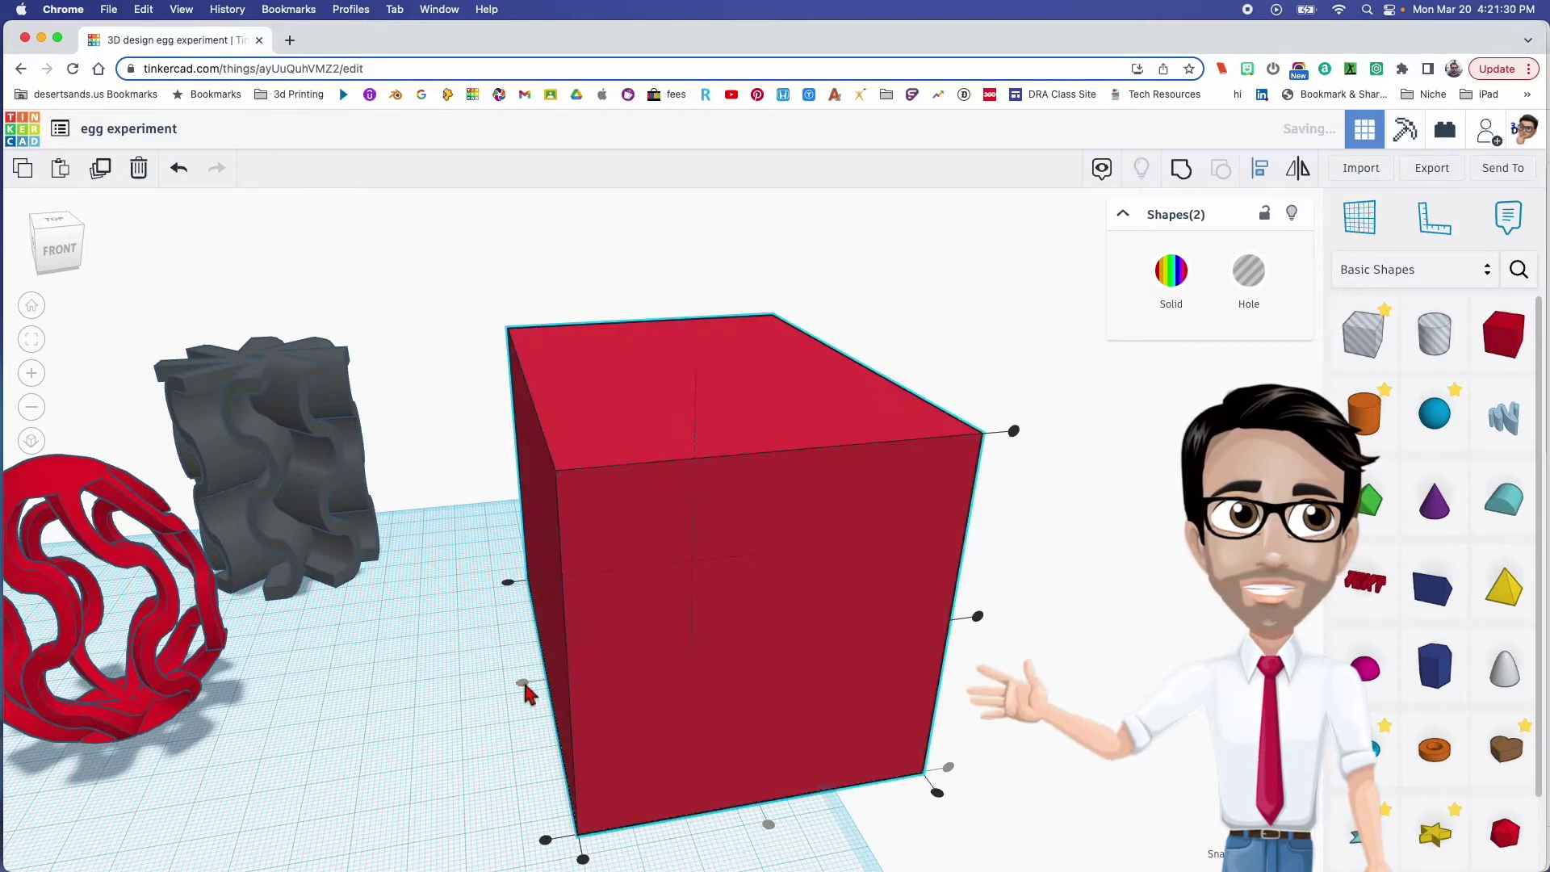
{"action": "left_click", "coordinate": [460, 619]}
{"action": "left_click", "coordinate": [638, 658]}
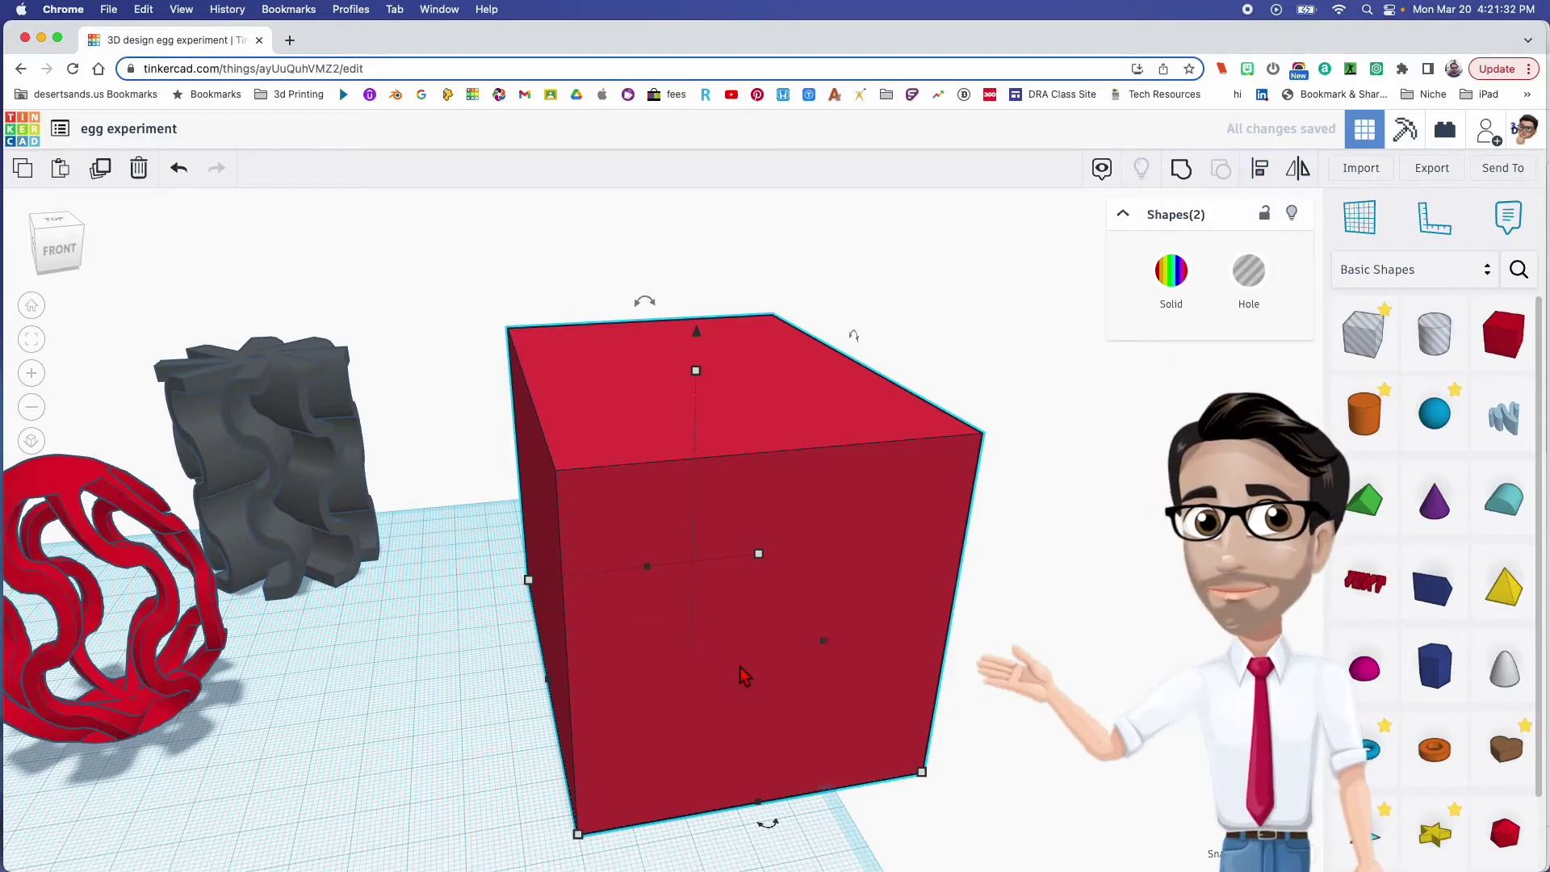
{"action": "left_click", "coordinate": [739, 667]}
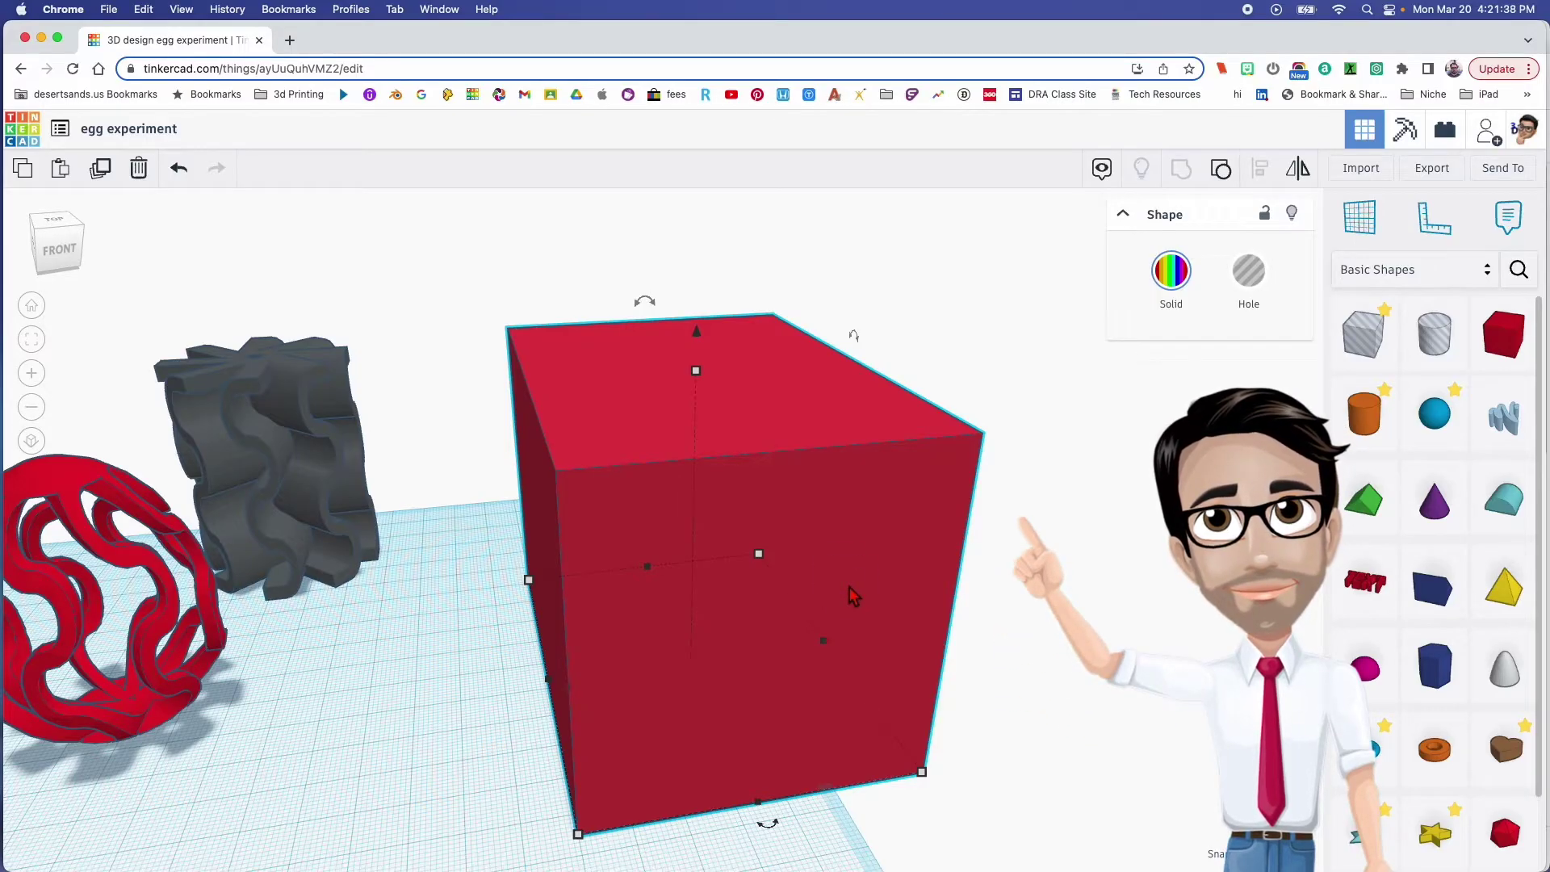
Make the egg-cavity cube transparent, move it left, and turn it into a hole.
{"action": "key", "text": "t"}
{"action": "right_click_drag", "start_coordinate": [844, 587], "coordinate": [811, 570]}
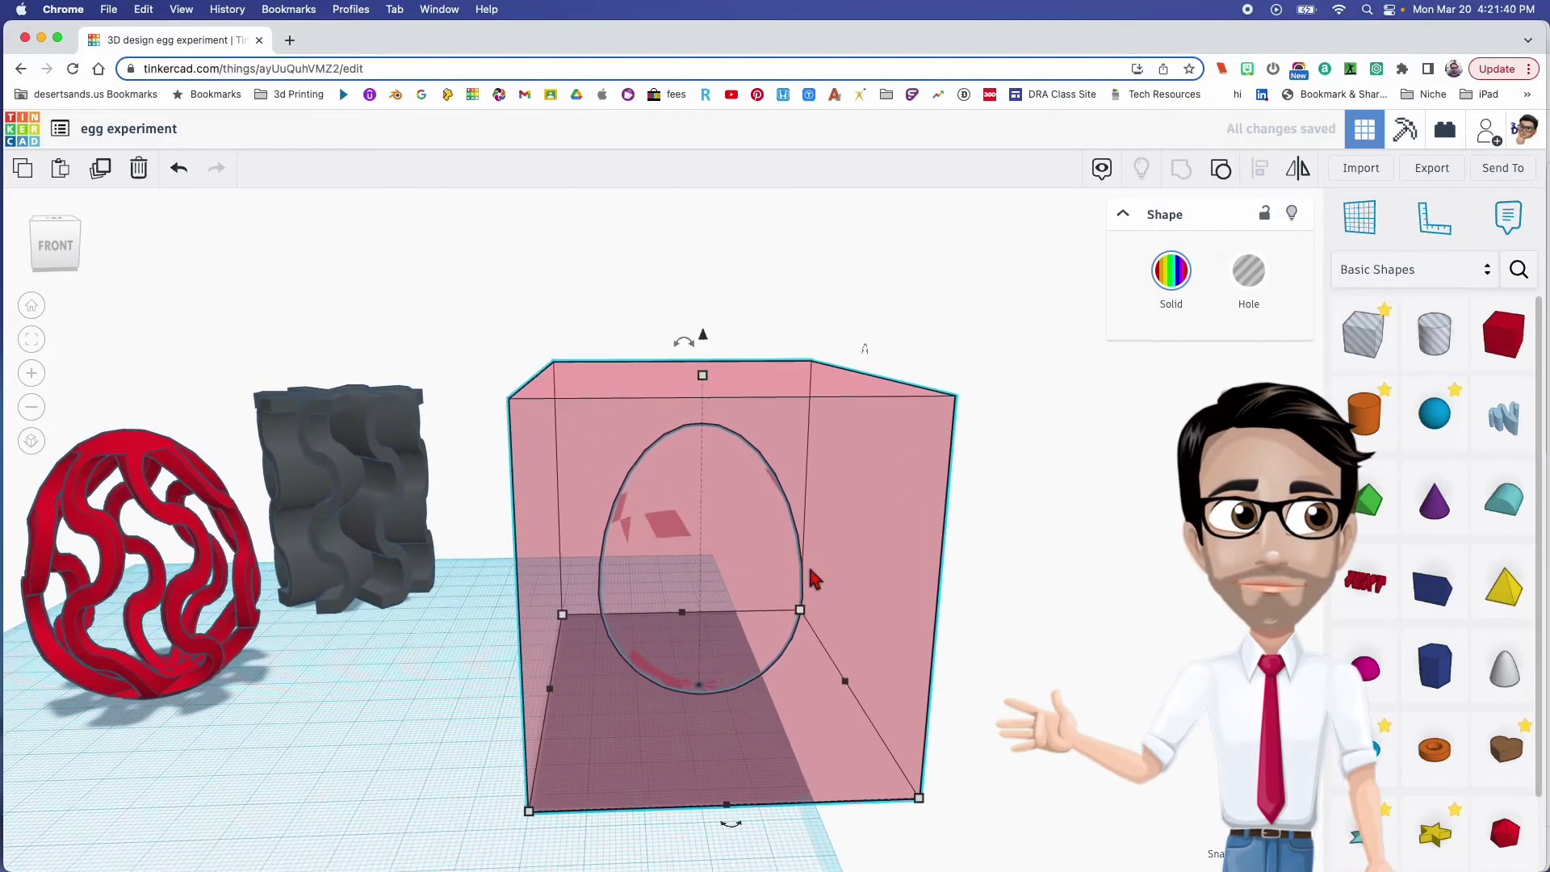
{"action": "left_click_drag", "start_coordinate": [745, 637], "coordinate": [594, 533]}
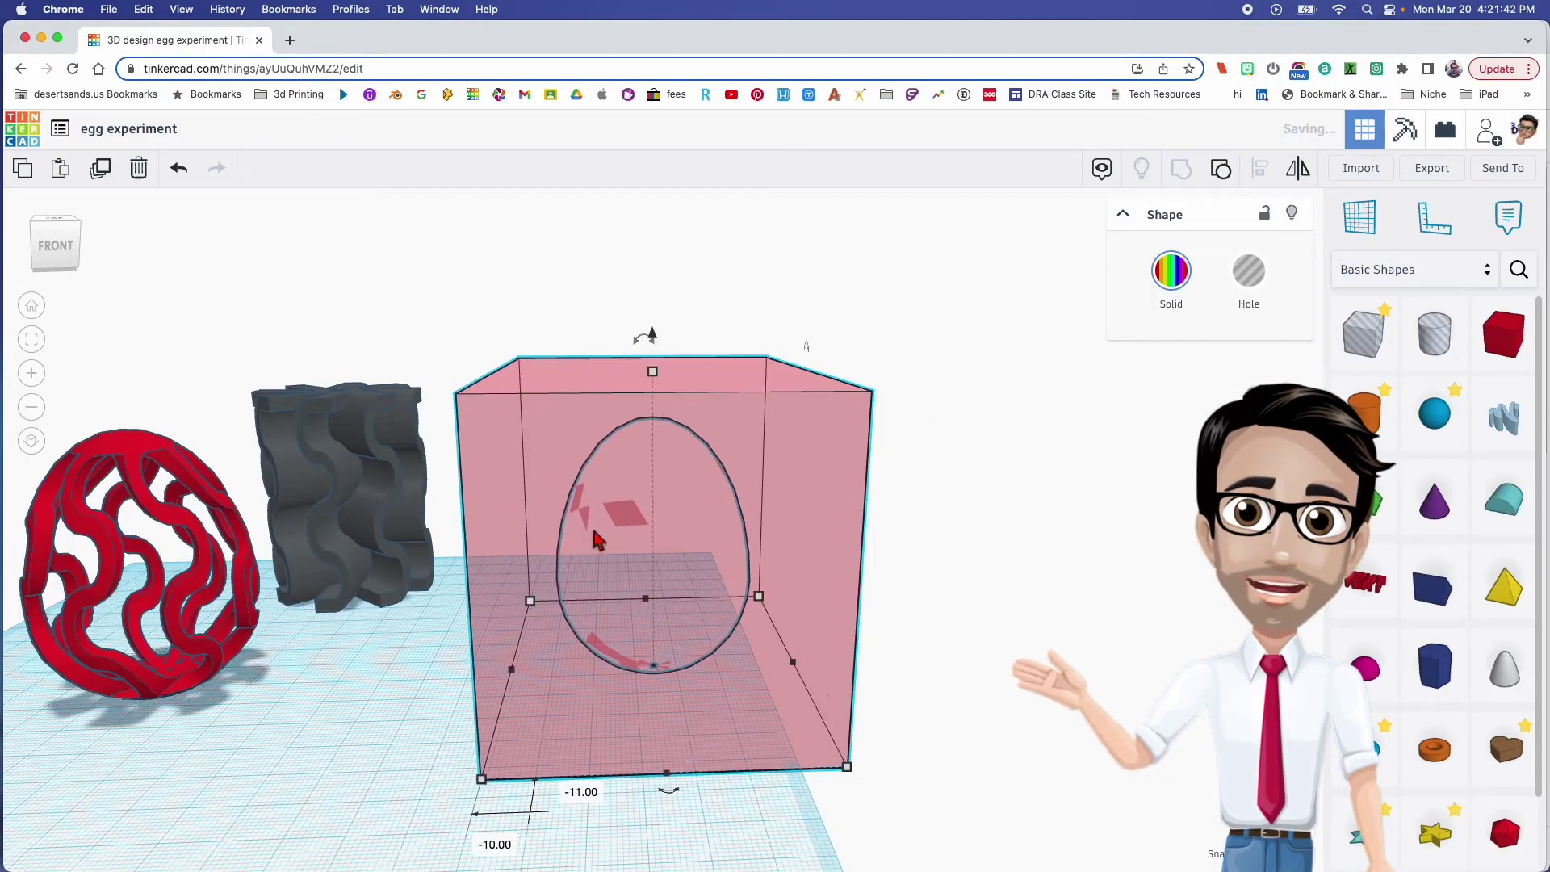
{"action": "scroll", "coordinate": [703, 561], "scroll_direction": "up", "scroll_amount": 1}
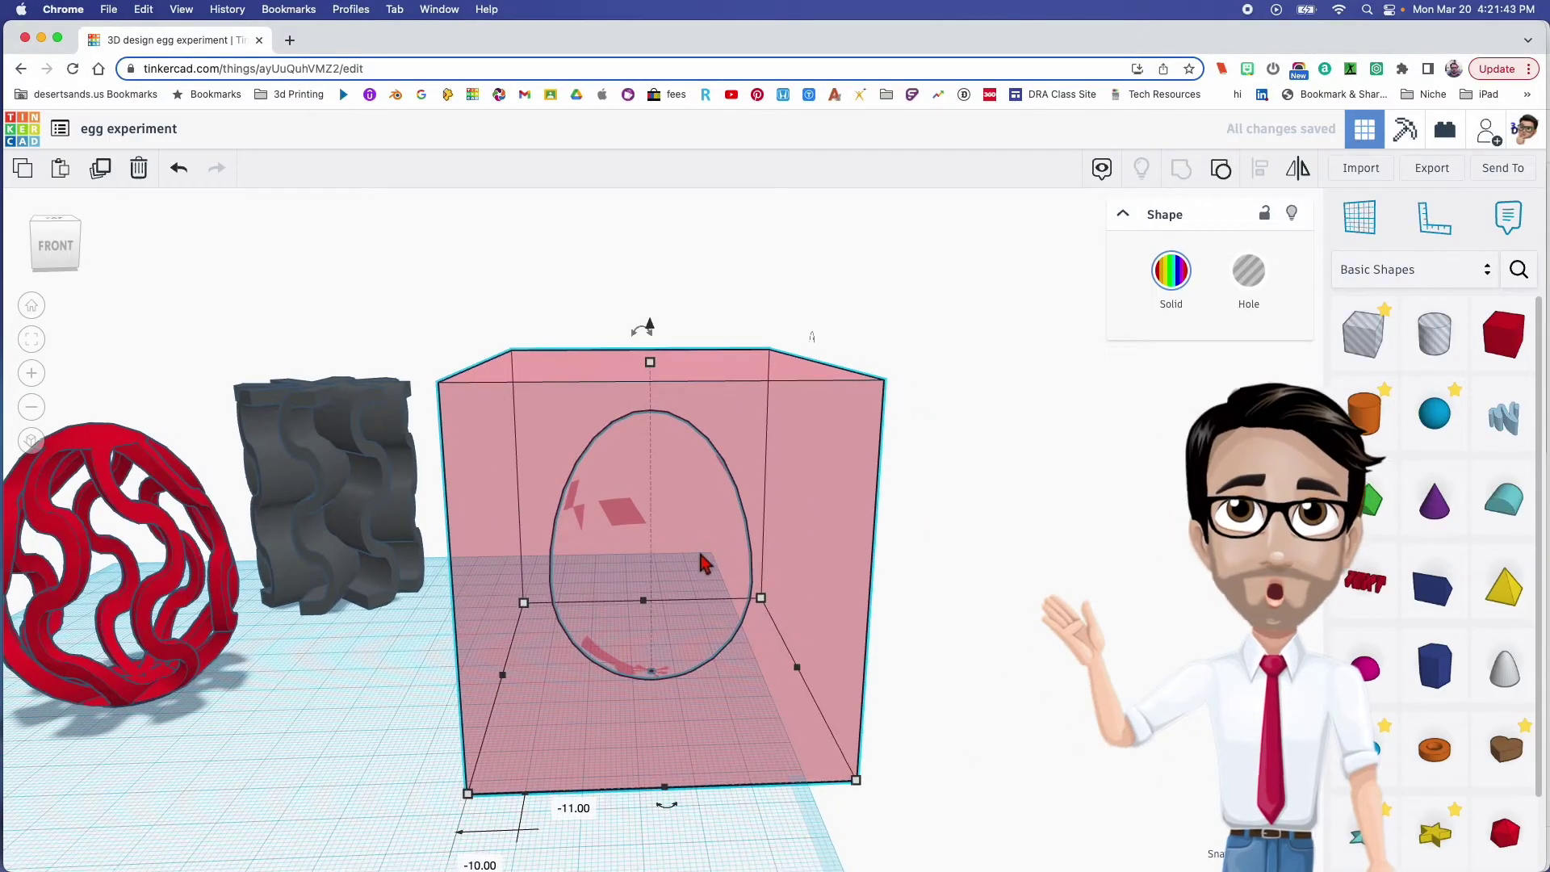
{"action": "left_click", "coordinate": [1249, 274]}
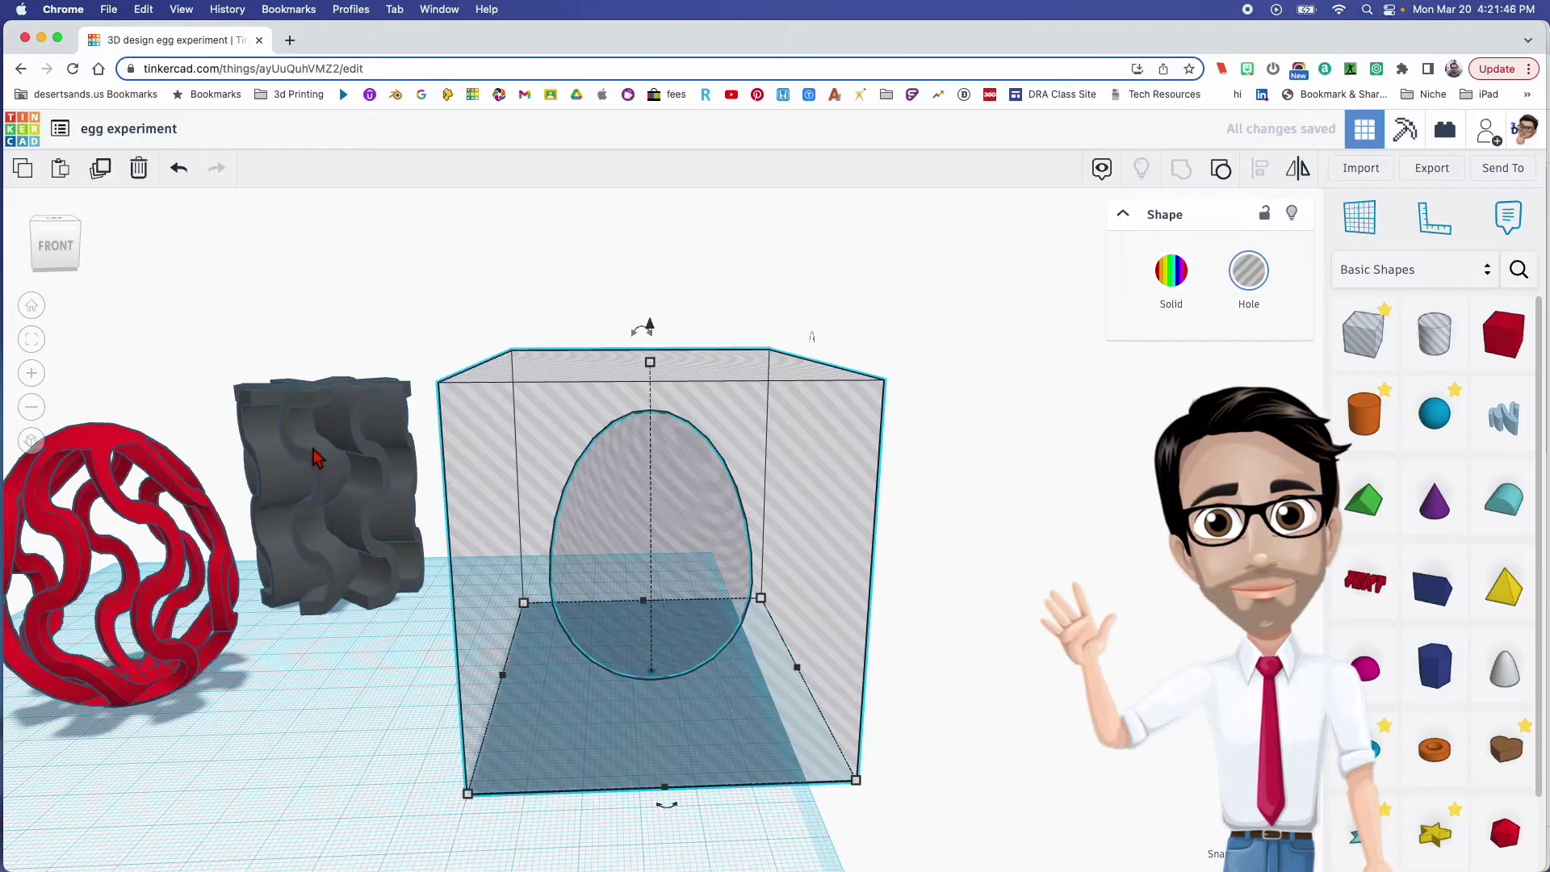
Move the wave wall group inside the hole cube and centre-align the two shapes.
{"action": "left_click_drag", "start_coordinate": [315, 458], "coordinate": [597, 484]}
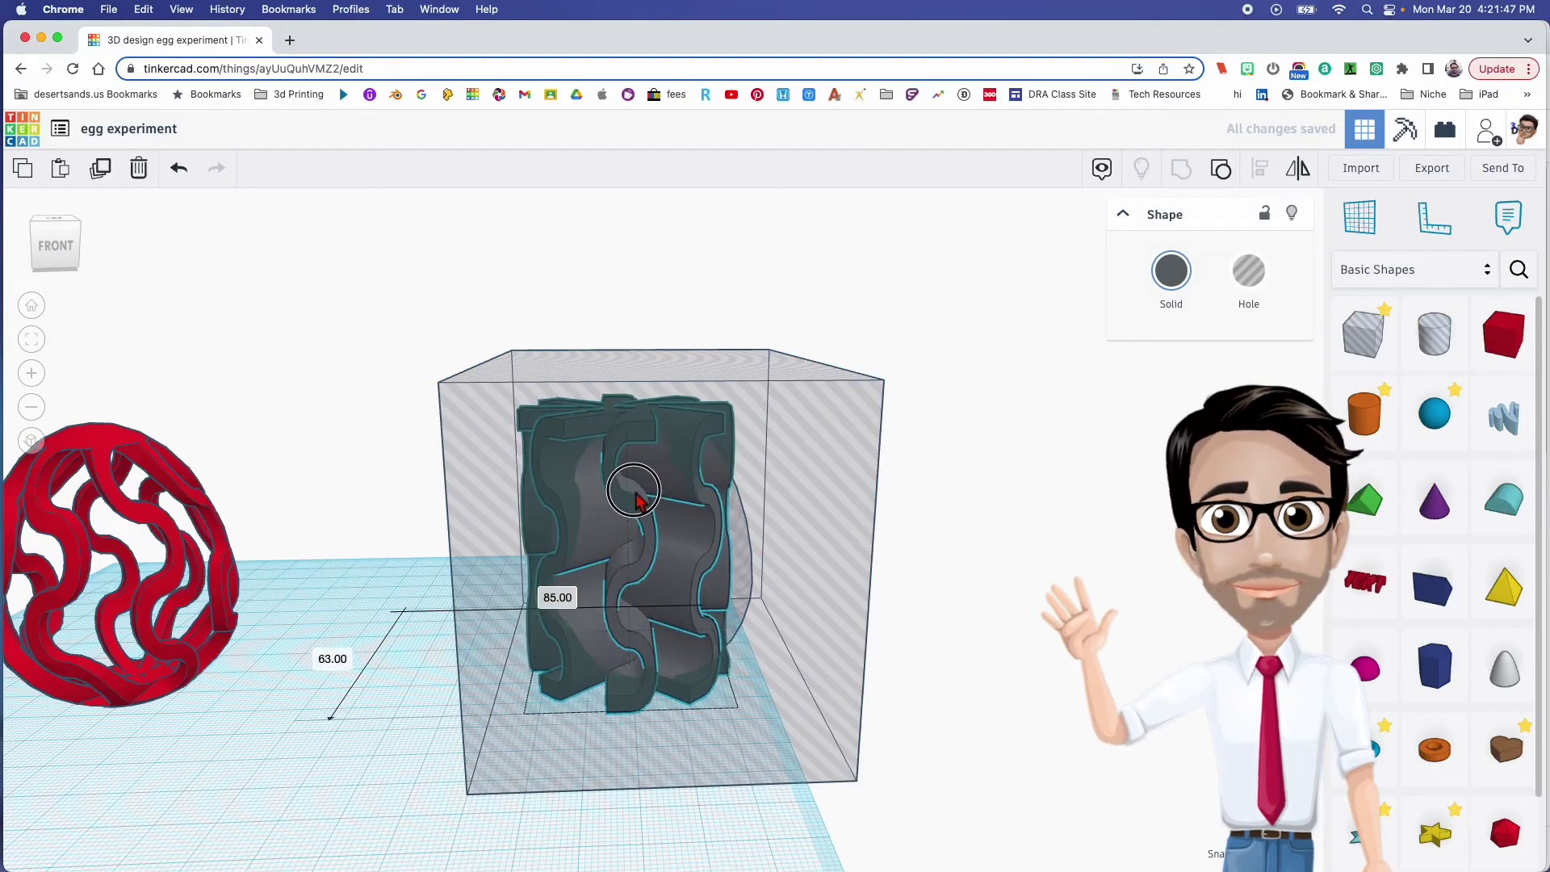
{"action": "left_click", "coordinate": [732, 551], "text": "shift"}
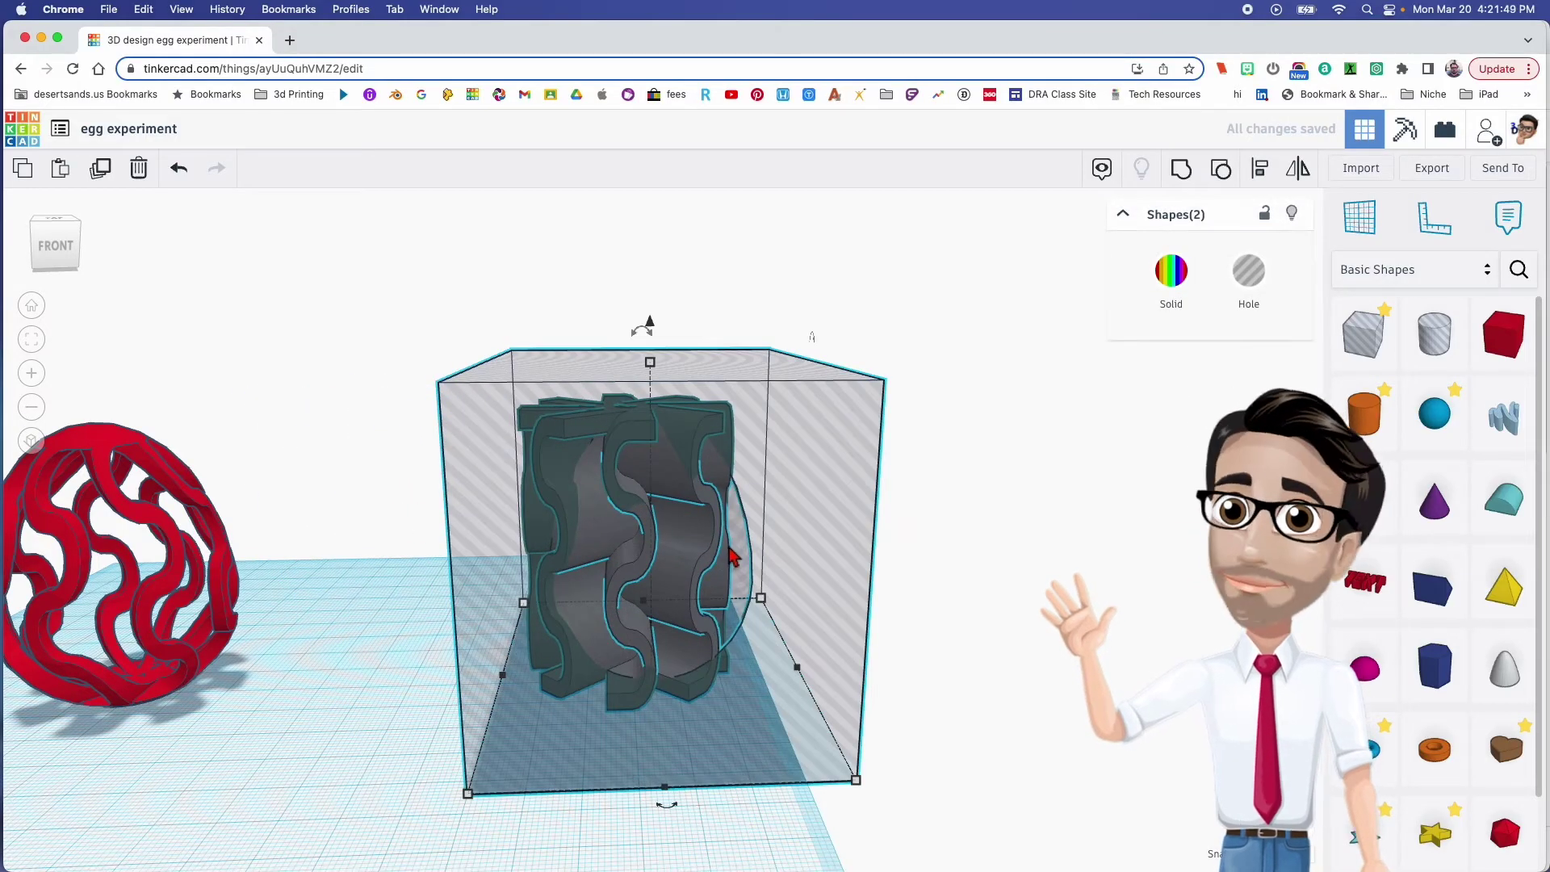
{"action": "left_click", "coordinate": [668, 805]}
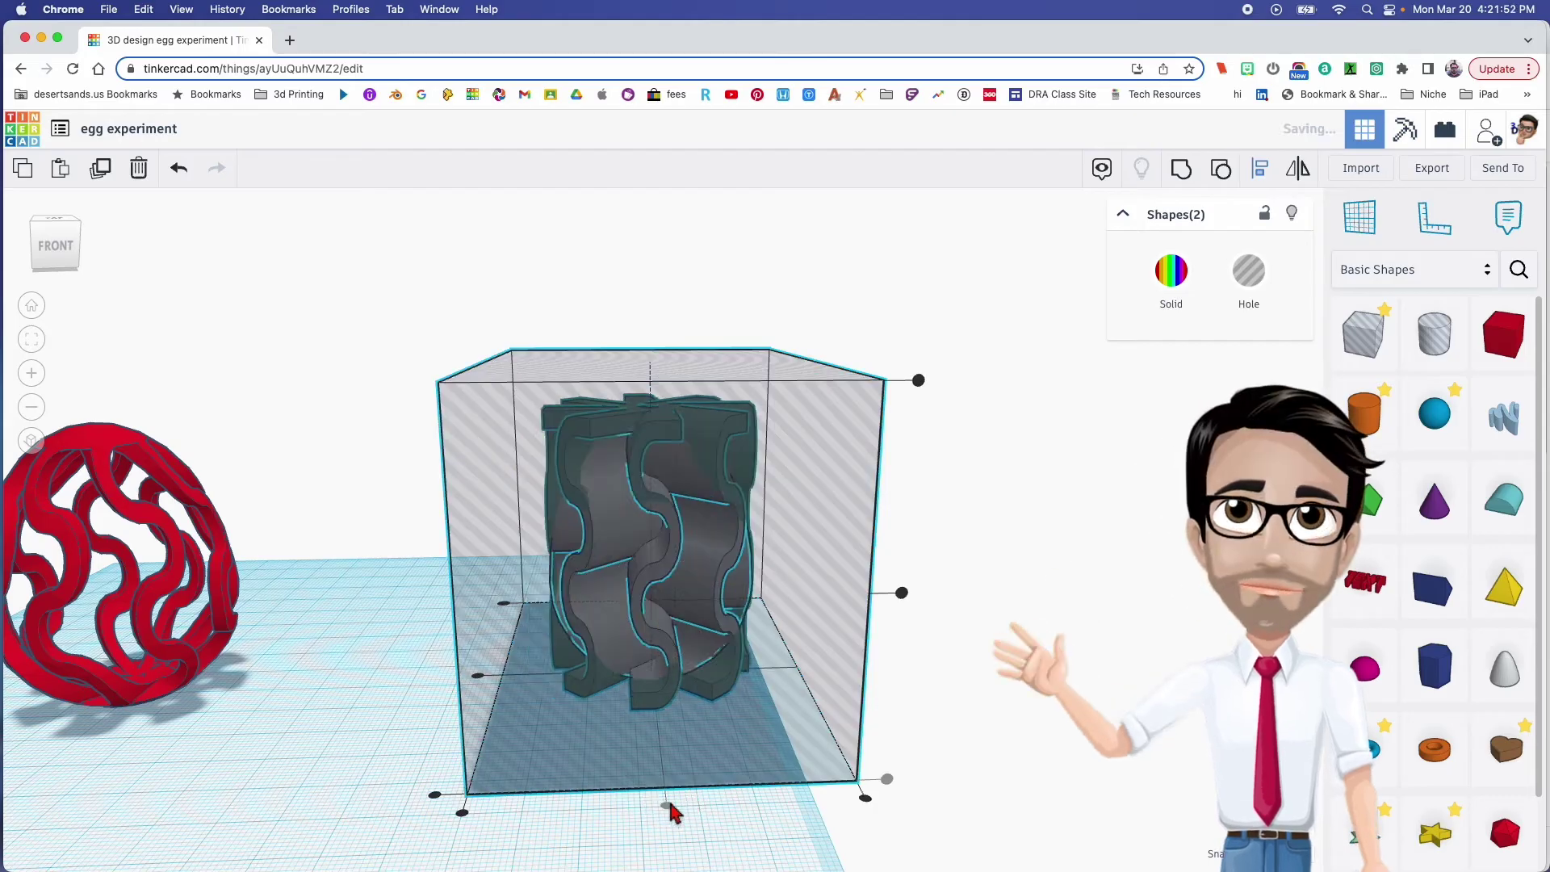
{"action": "left_click", "coordinate": [480, 679]}
{"action": "mouse_move", "coordinate": [649, 752]}
{"action": "right_mouse_down"}
{"action": "mouse_move", "coordinate": [616, 681]}
{"action": "mouse_move", "coordinate": [674, 768]}
{"action": "mouse_move", "coordinate": [686, 640]}
{"action": "right_mouse_up"}
{"action": "mouse_move", "coordinate": [736, 553]}
{"action": "right_mouse_down"}
{"action": "mouse_move", "coordinate": [702, 529]}
{"action": "mouse_move", "coordinate": [695, 540]}
{"action": "mouse_move", "coordinate": [741, 552]}
{"action": "mouse_move", "coordinate": [688, 539]}
{"action": "mouse_move", "coordinate": [773, 547]}
{"action": "mouse_move", "coordinate": [667, 519]}
{"action": "mouse_move", "coordinate": [640, 595]}
{"action": "mouse_move", "coordinate": [710, 536]}
{"action": "mouse_move", "coordinate": [787, 582]}
{"action": "mouse_move", "coordinate": [589, 570]}
{"action": "mouse_move", "coordinate": [581, 595]}
{"action": "mouse_move", "coordinate": [670, 633]}
{"action": "mouse_move", "coordinate": [692, 595]}
{"action": "right_mouse_up"}
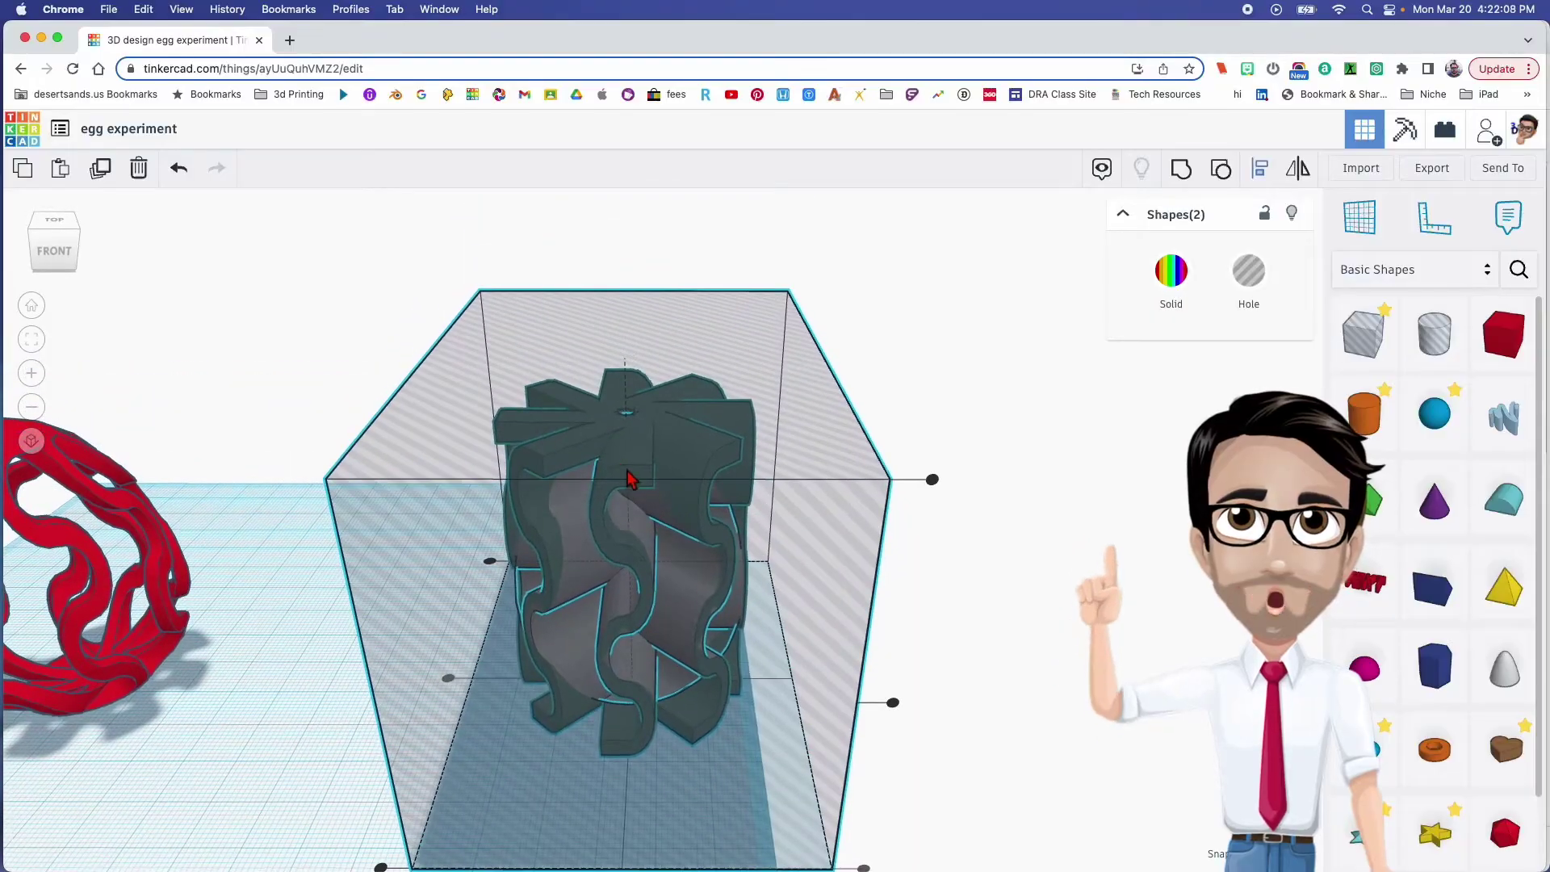
Select only the wave walls and shorten them to 59 tall.
{"action": "left_click", "coordinate": [335, 418]}
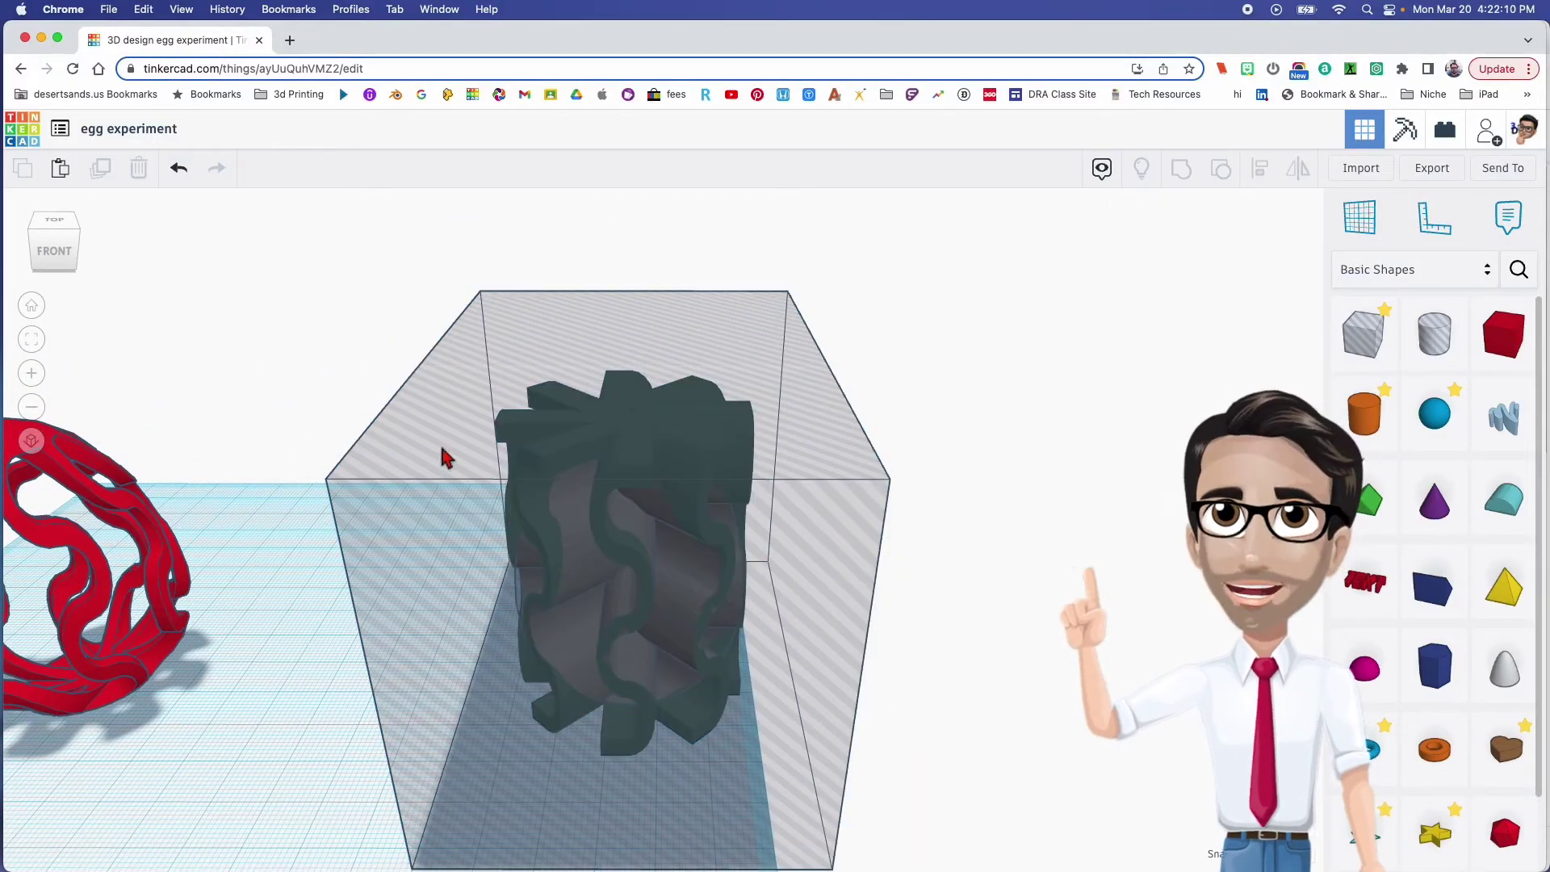
{"action": "left_click", "coordinate": [655, 475]}
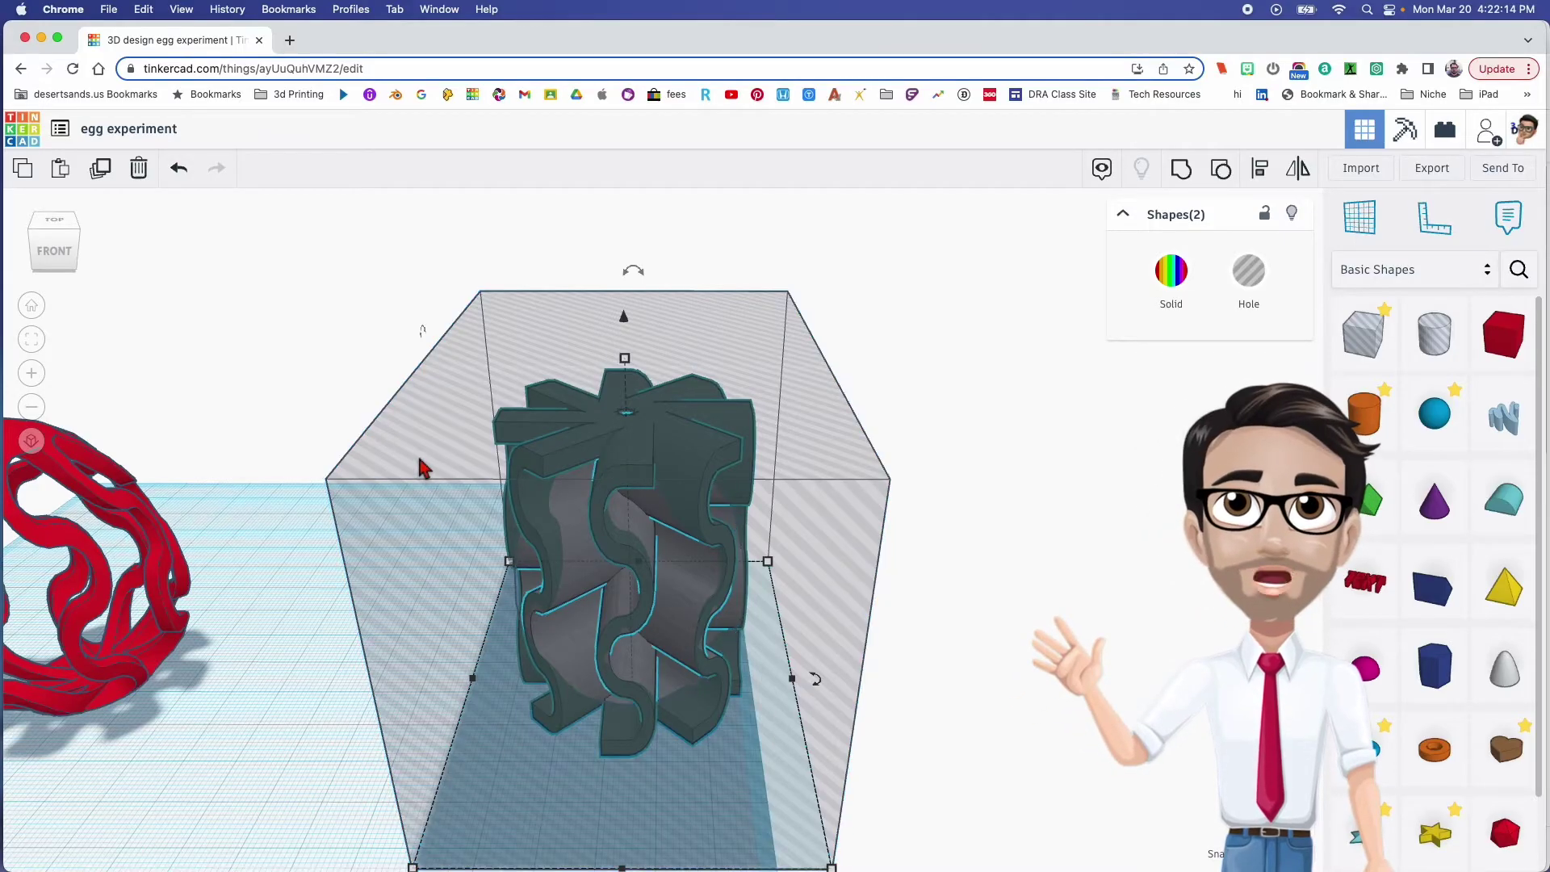
{"action": "left_click", "coordinate": [599, 464]}
{"action": "left_click", "coordinate": [626, 413]}
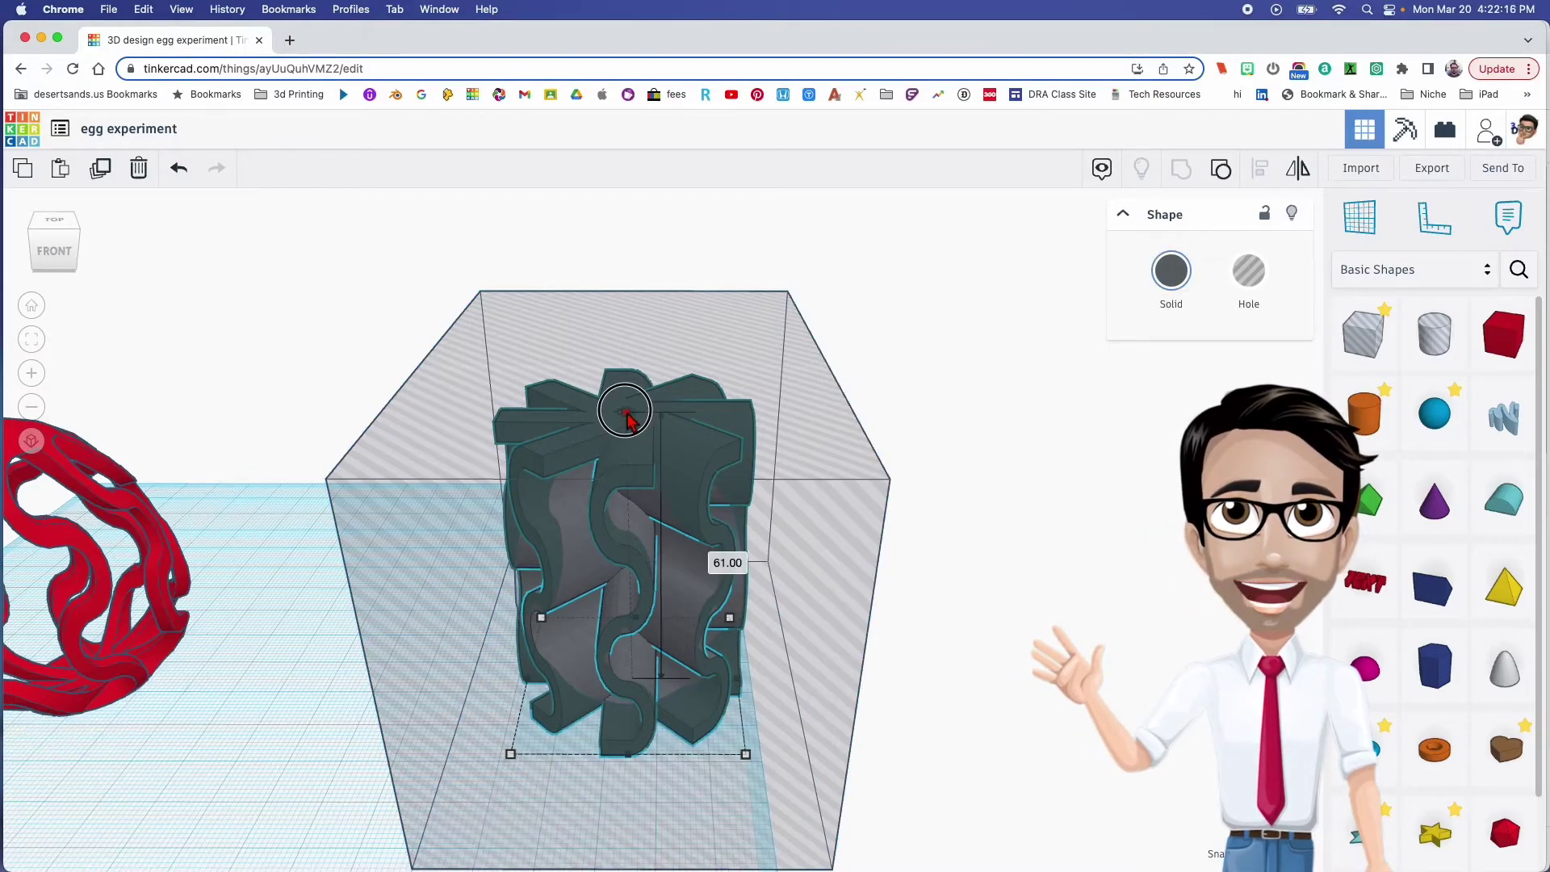
{"action": "left_click_drag", "start_coordinate": [626, 414], "coordinate": [626, 413]}
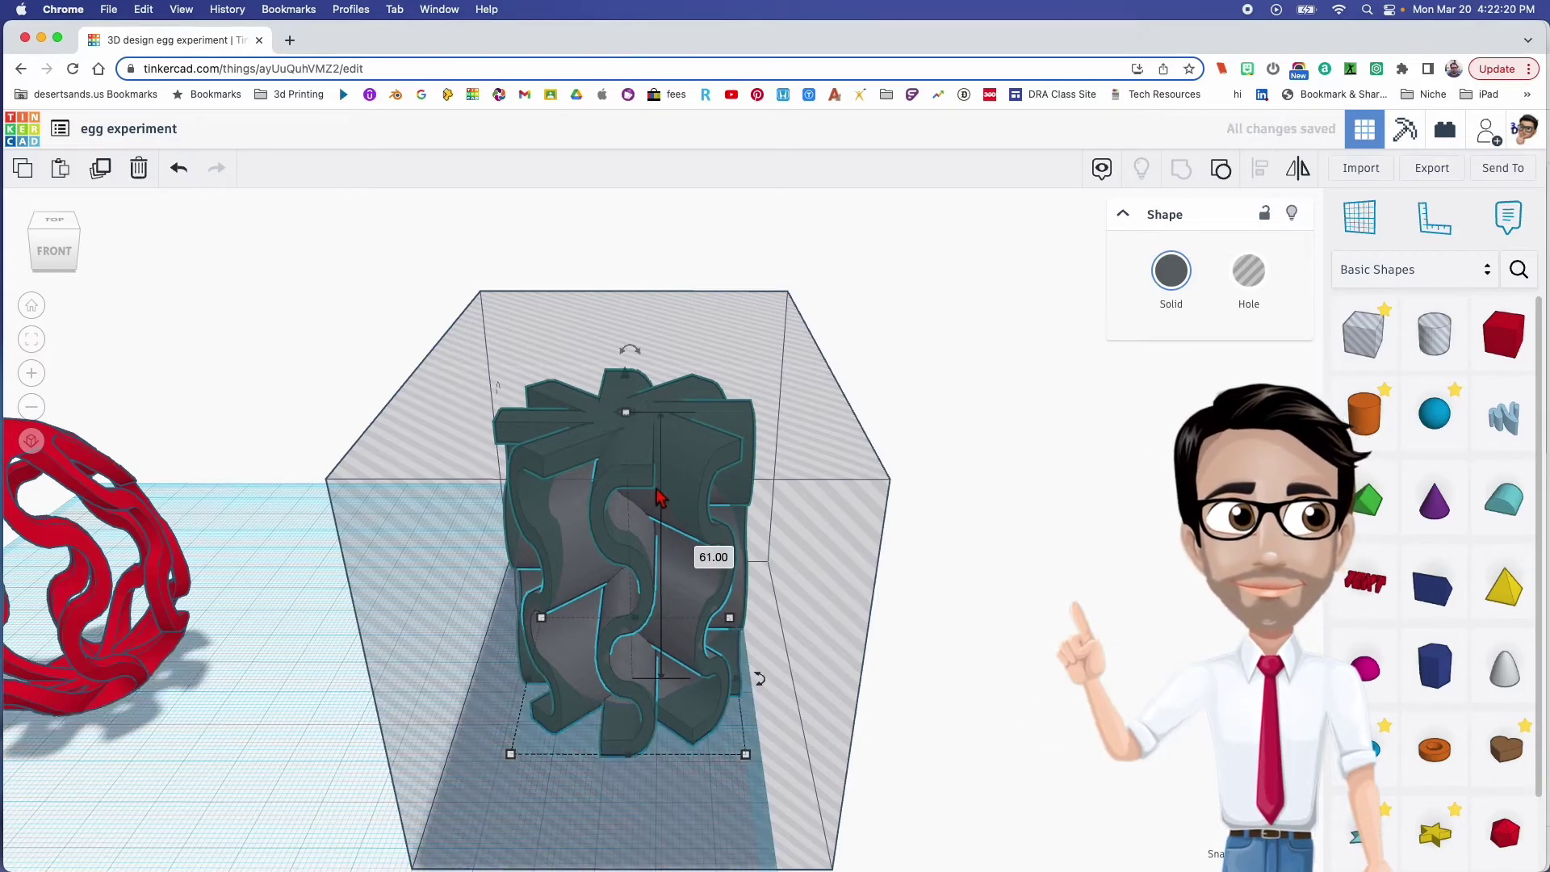
Add the hole box to the selection and group it with the wave walls.
{"action": "right_click_drag", "start_coordinate": [686, 581], "coordinate": [686, 491]}
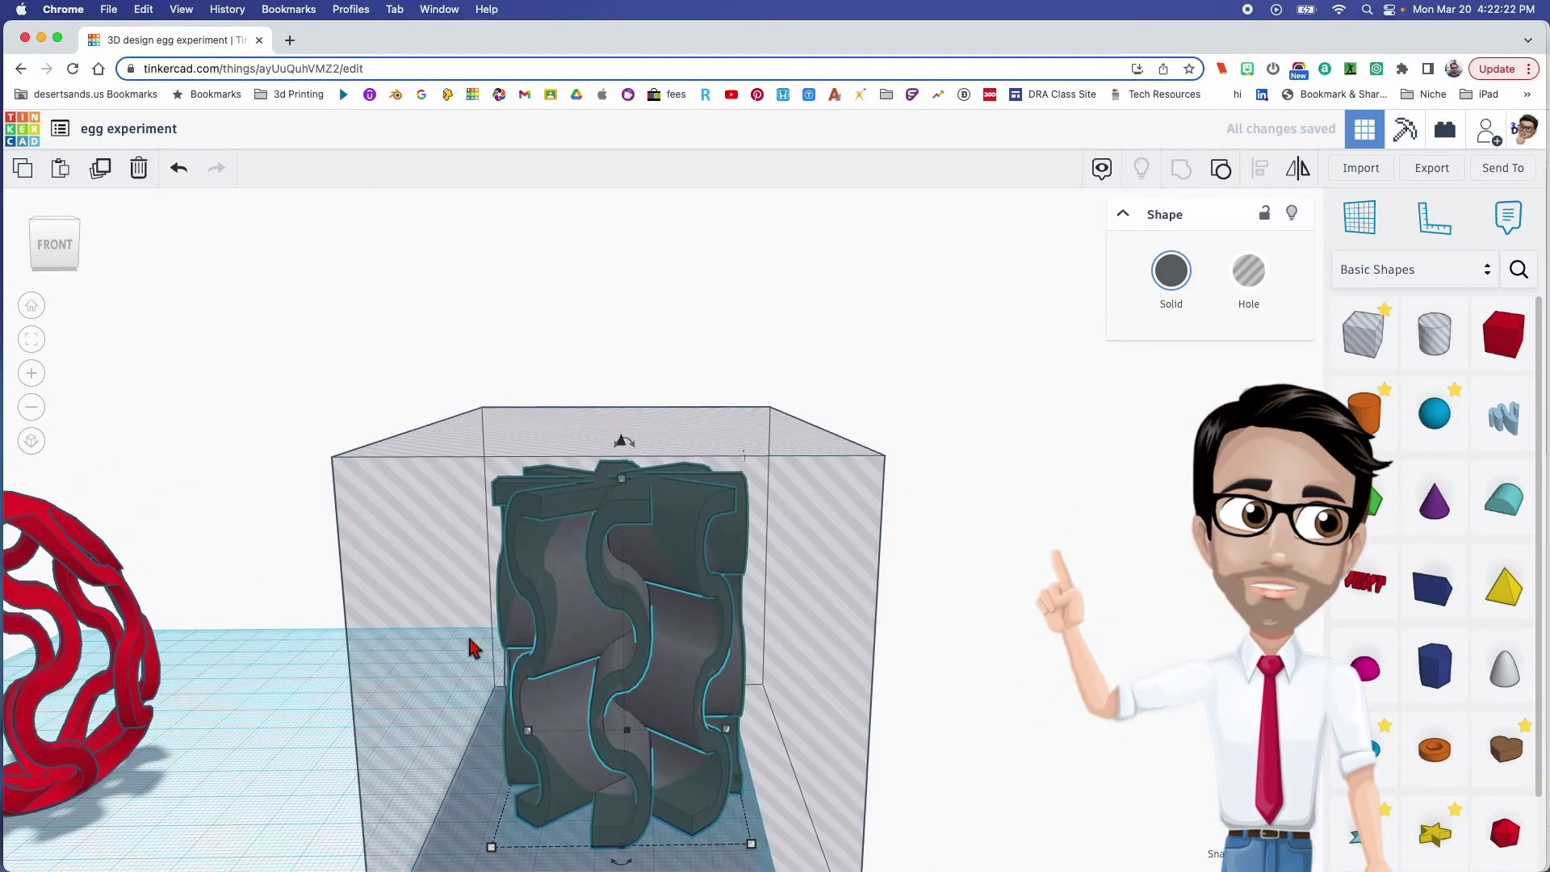
{"action": "right_click_drag", "start_coordinate": [596, 591], "coordinate": [387, 624]}
{"action": "left_click", "coordinate": [758, 611], "text": "shift"}
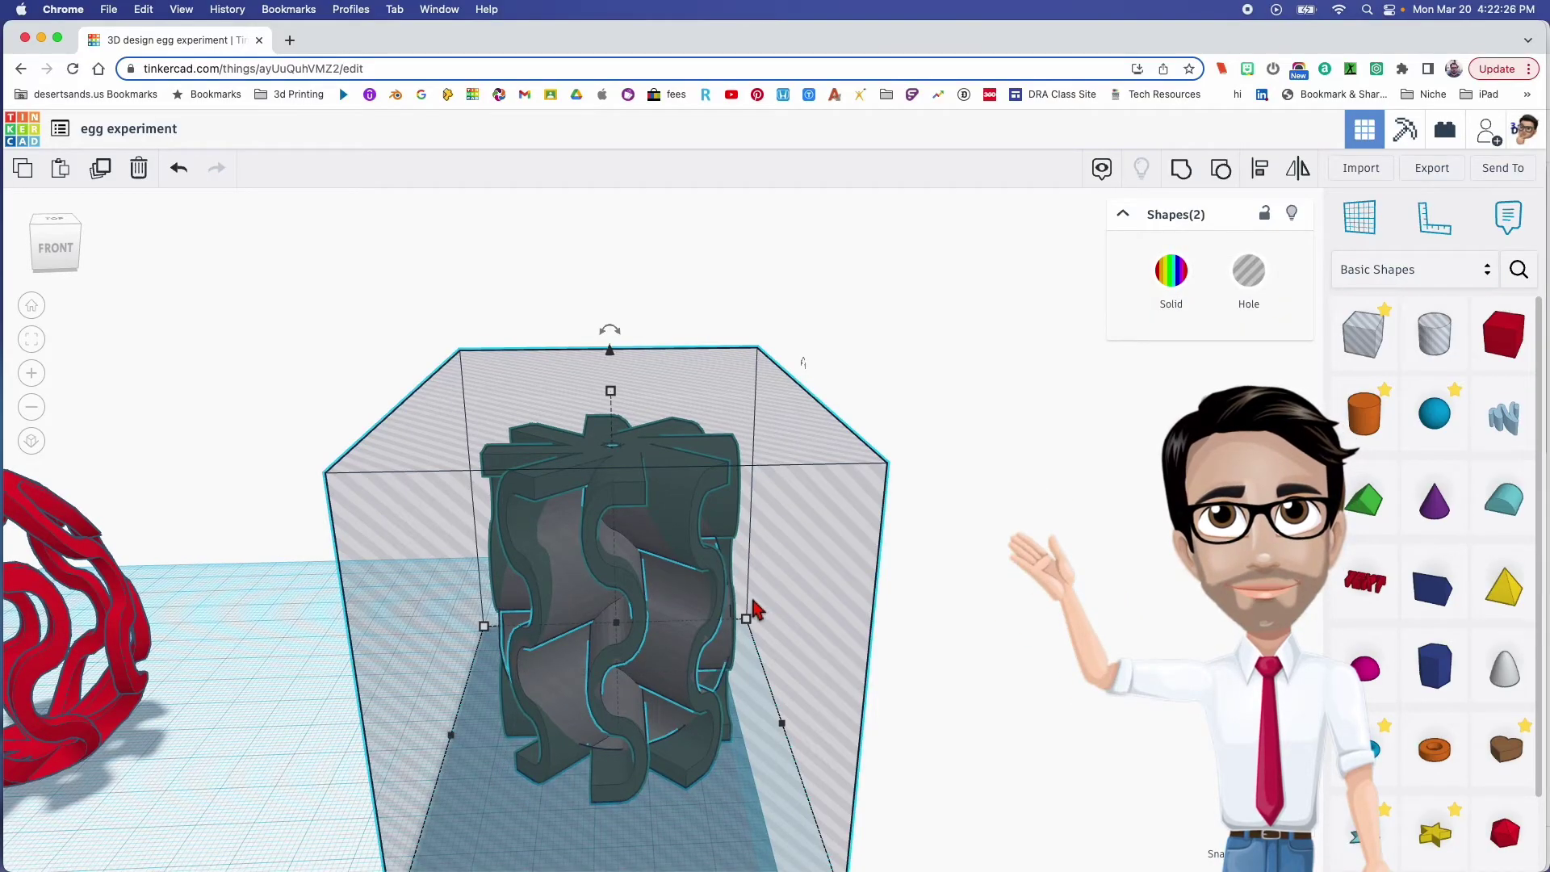
{"action": "key", "text": "super+g"}
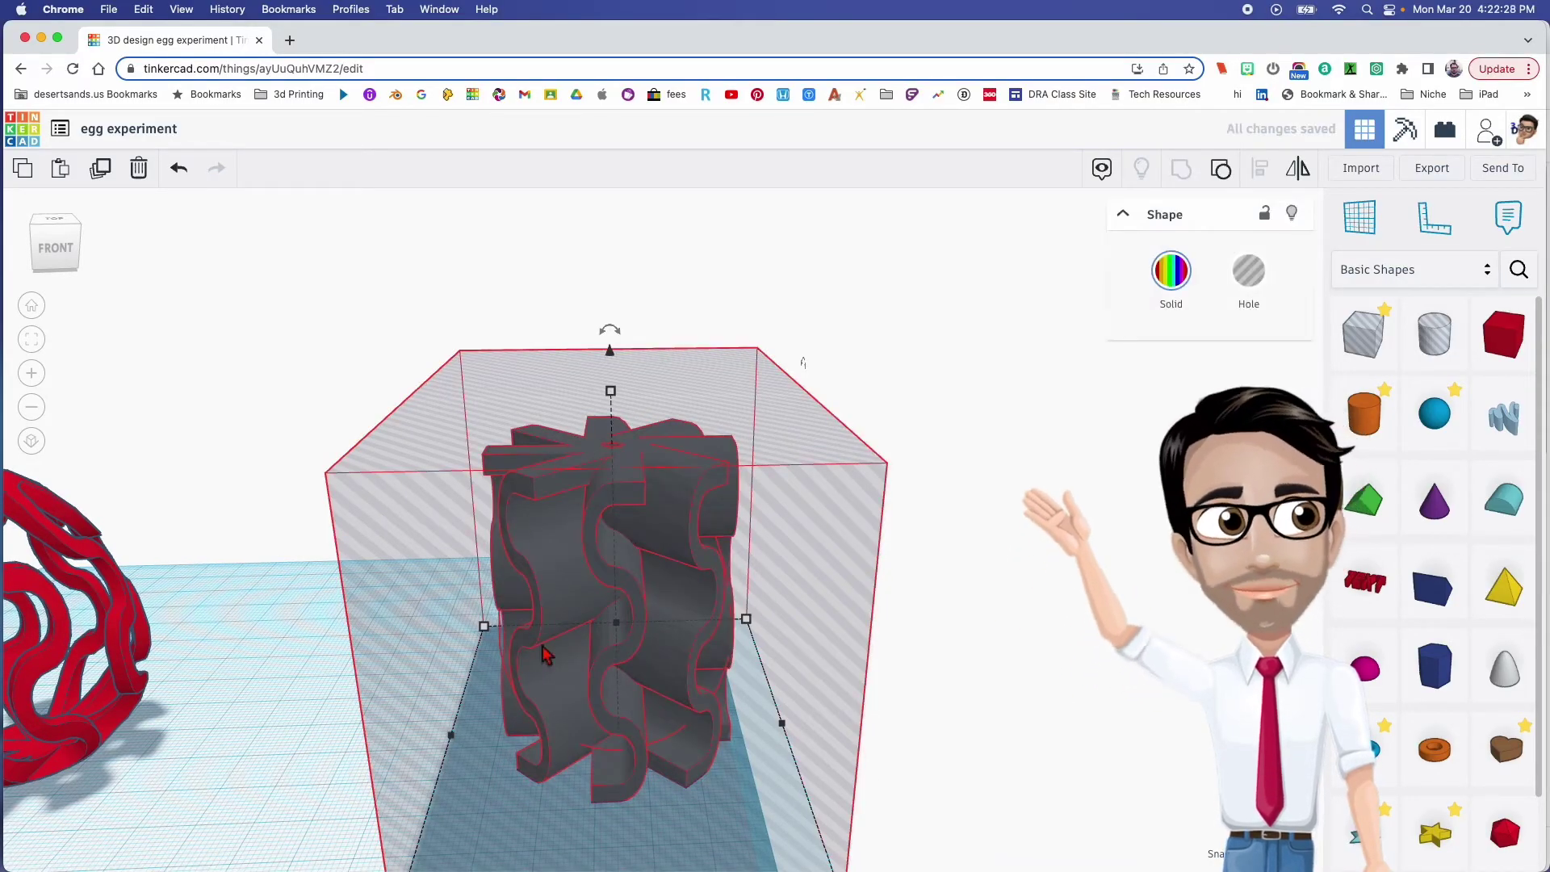
Add an Egg Hole from the shape search and set its height to 54.
{"action": "scroll", "coordinate": [649, 648], "scroll_direction": "up", "scroll_amount": 2}
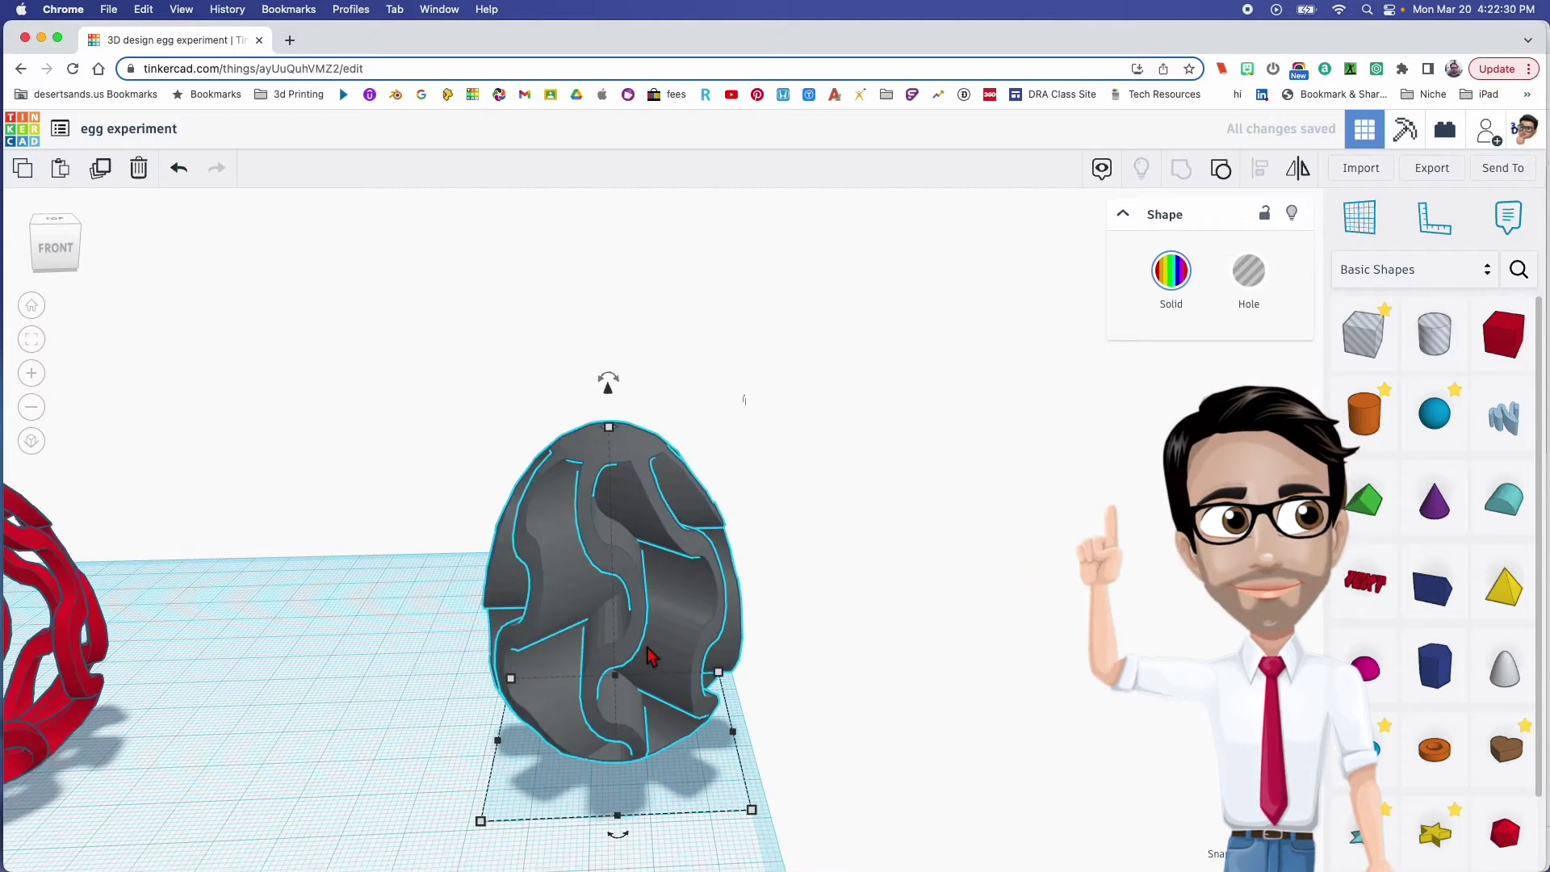
{"action": "scroll", "coordinate": [652, 647], "scroll_direction": "down", "scroll_amount": 4}
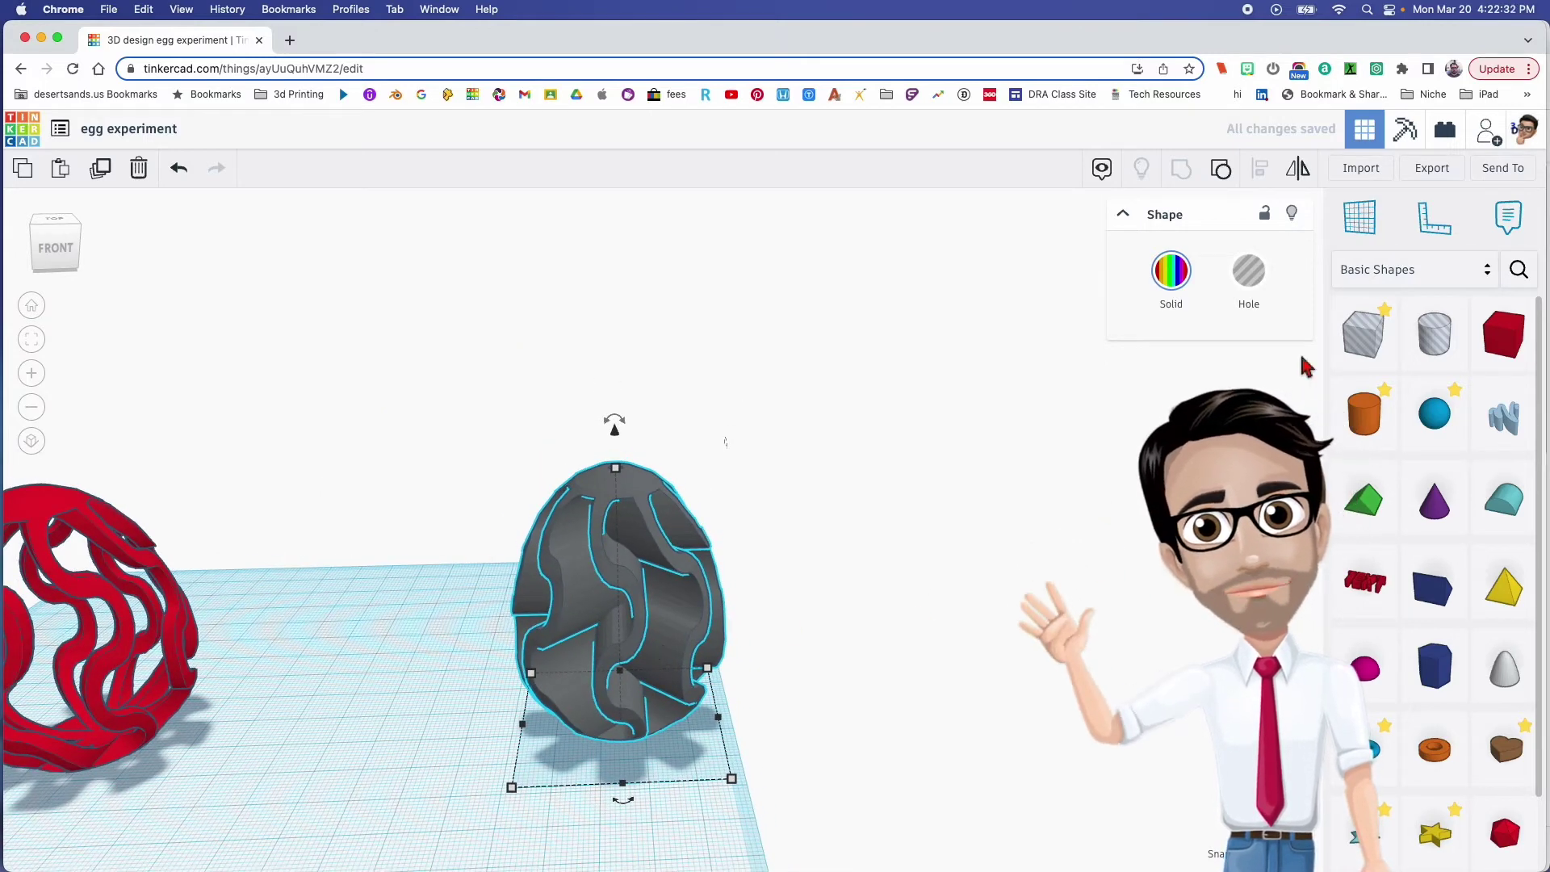
{"action": "left_click", "coordinate": [1512, 268]}
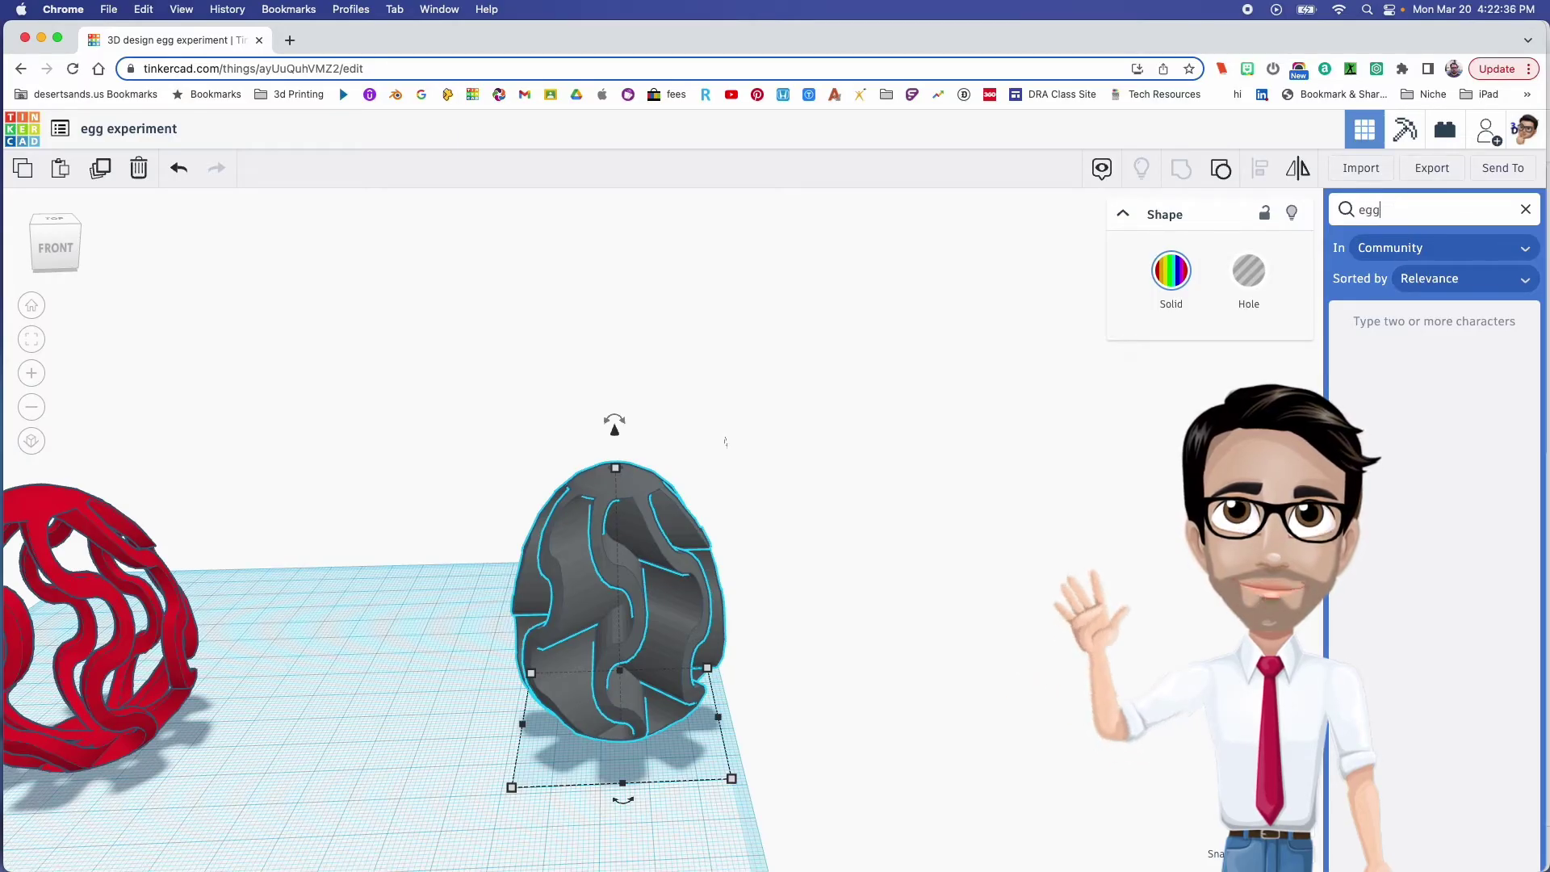
{"action": "left_click_drag", "start_coordinate": [1497, 537], "coordinate": [775, 747]}
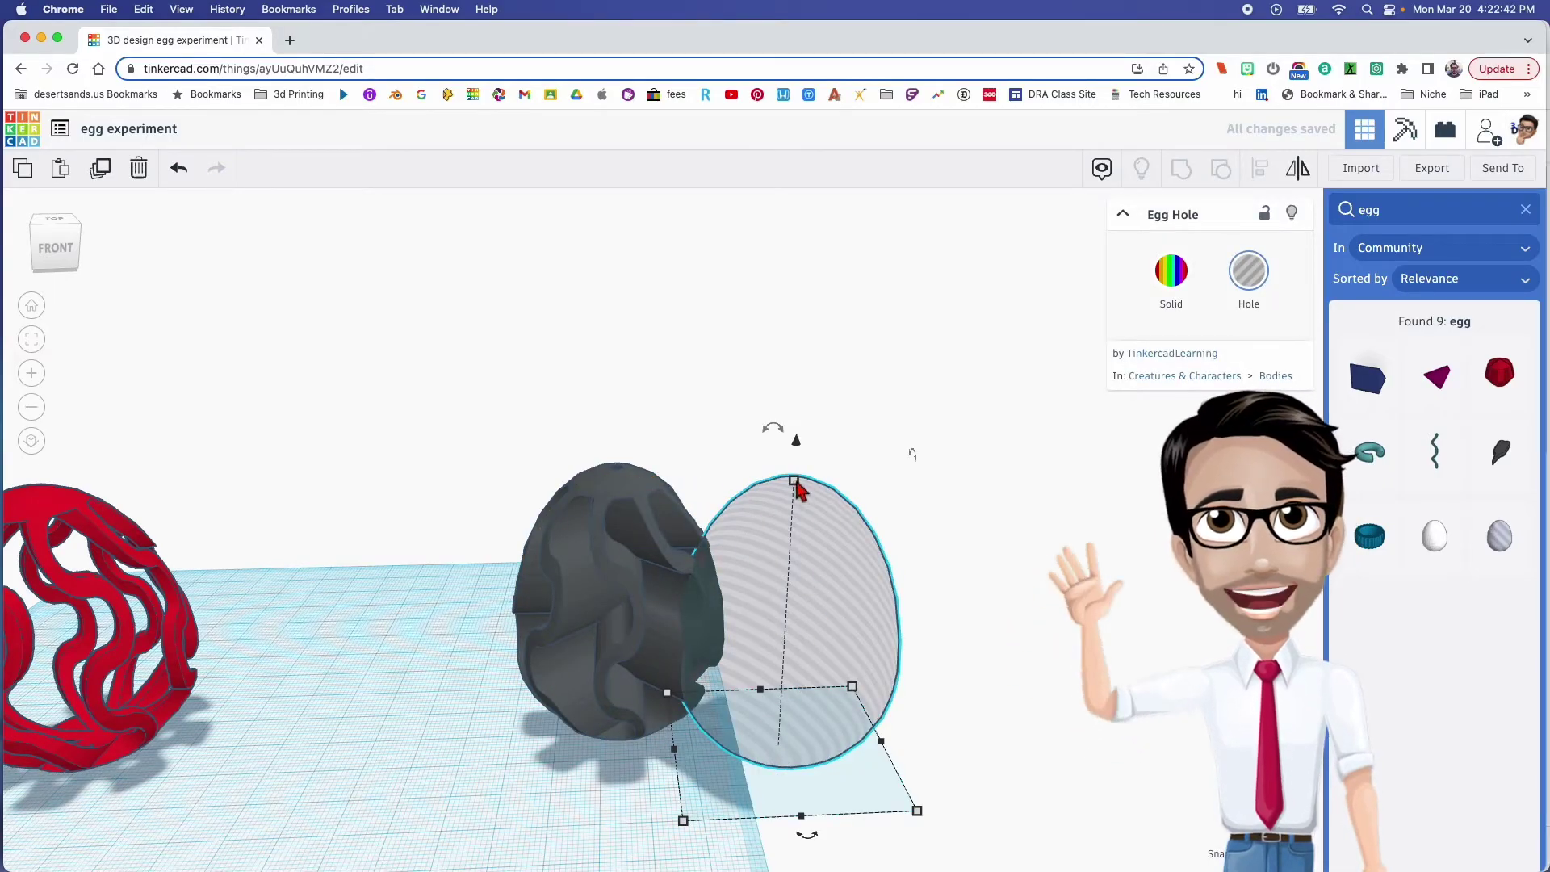
{"action": "left_click_drag", "start_coordinate": [795, 482], "coordinate": [792, 515]}
Centre the egg hole inside the grey wave egg and group them into a hollow shell.
{"action": "left_click_drag", "start_coordinate": [827, 632], "coordinate": [837, 633]}
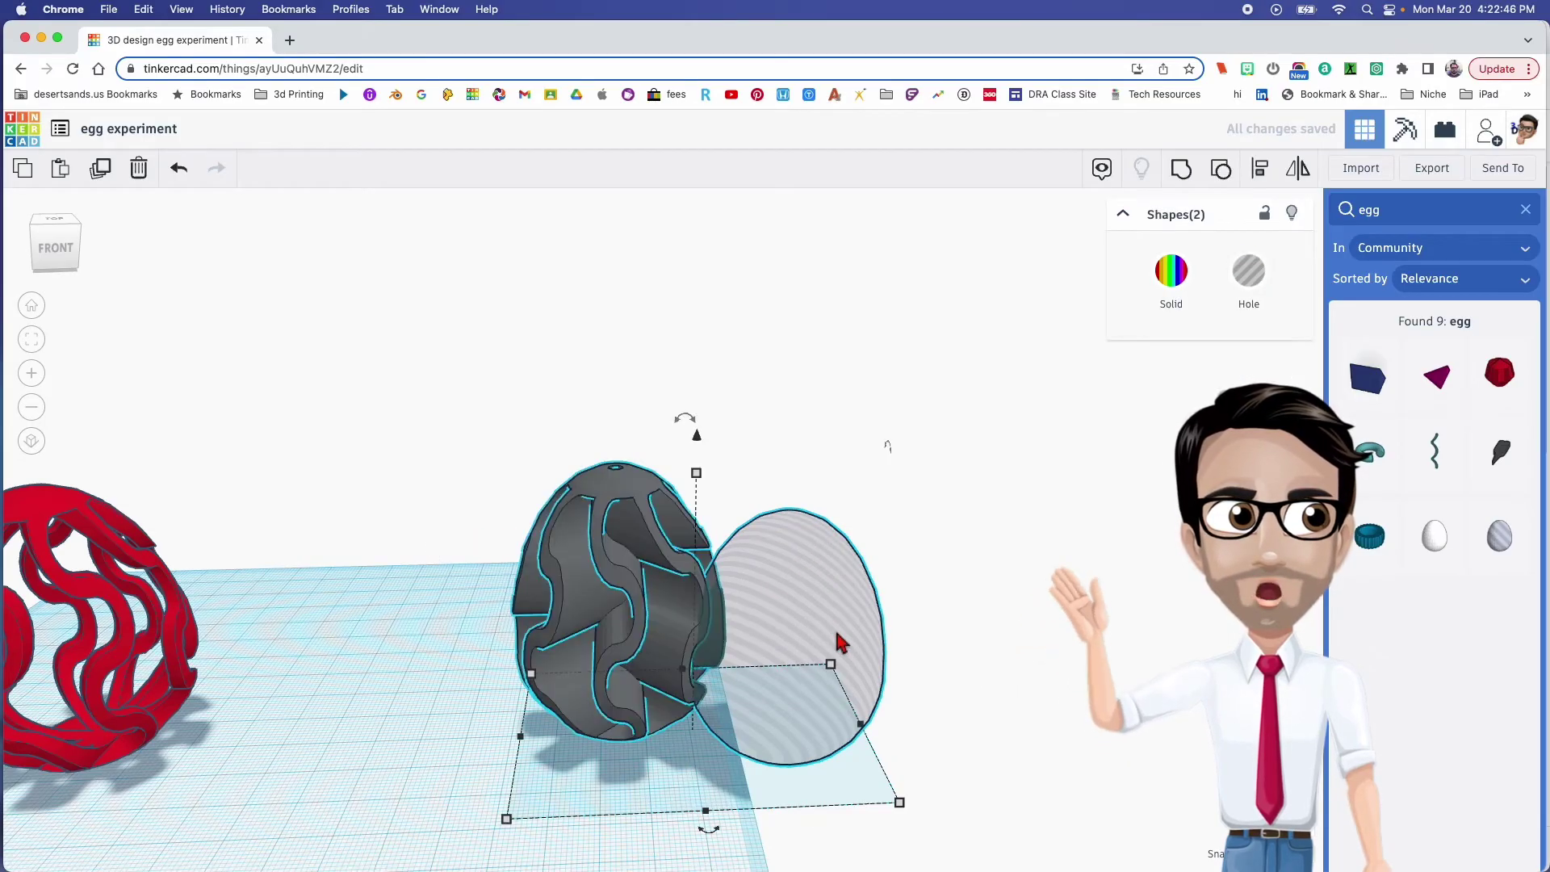
{"action": "key", "text": "l"}
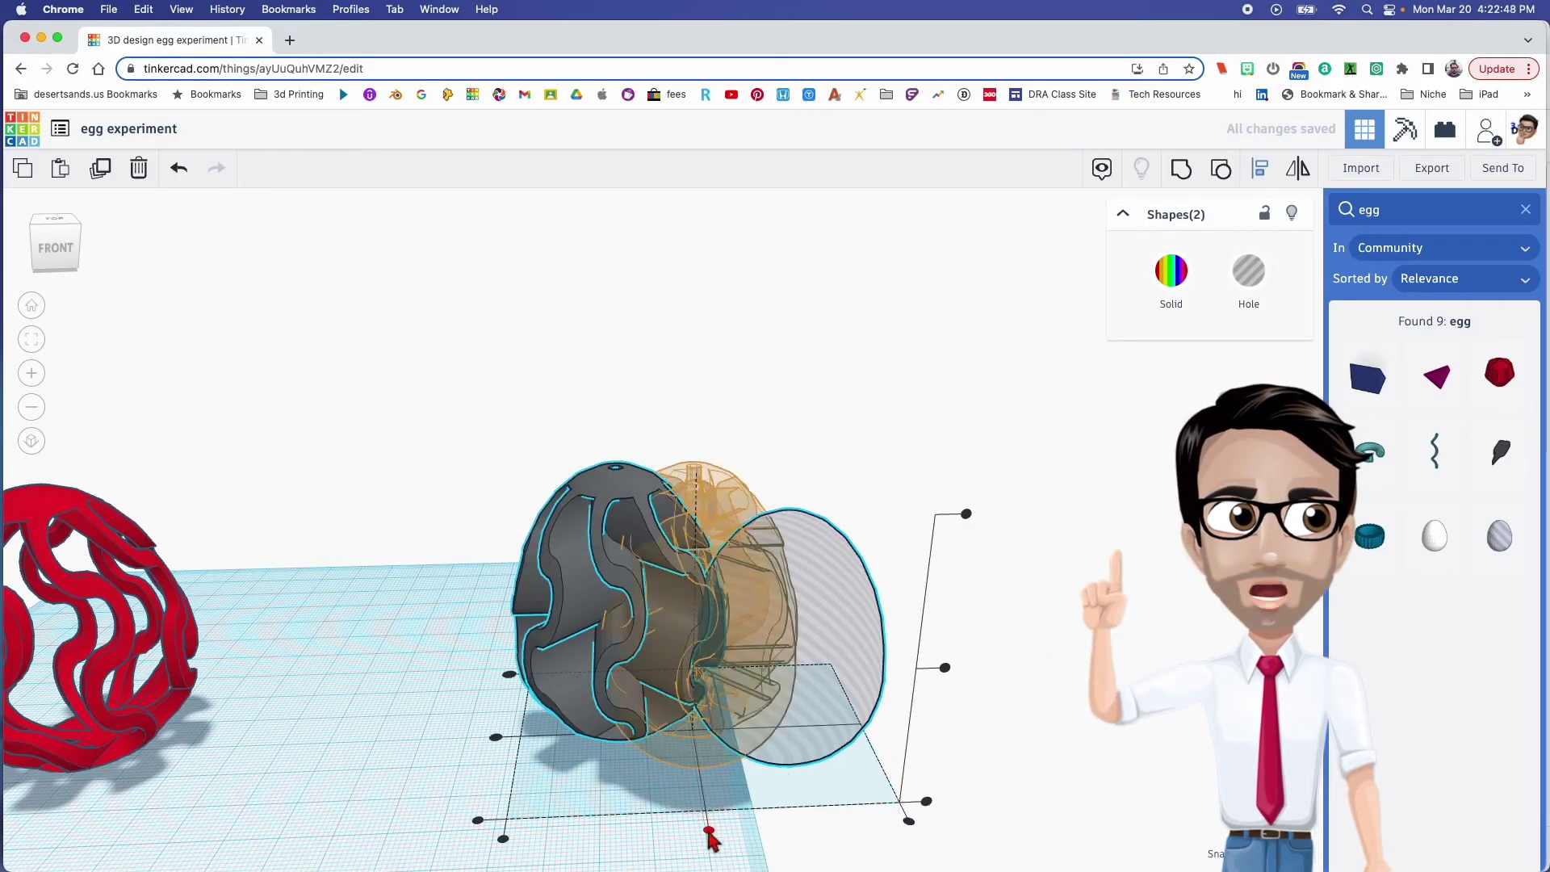
{"action": "left_click", "coordinate": [708, 832]}
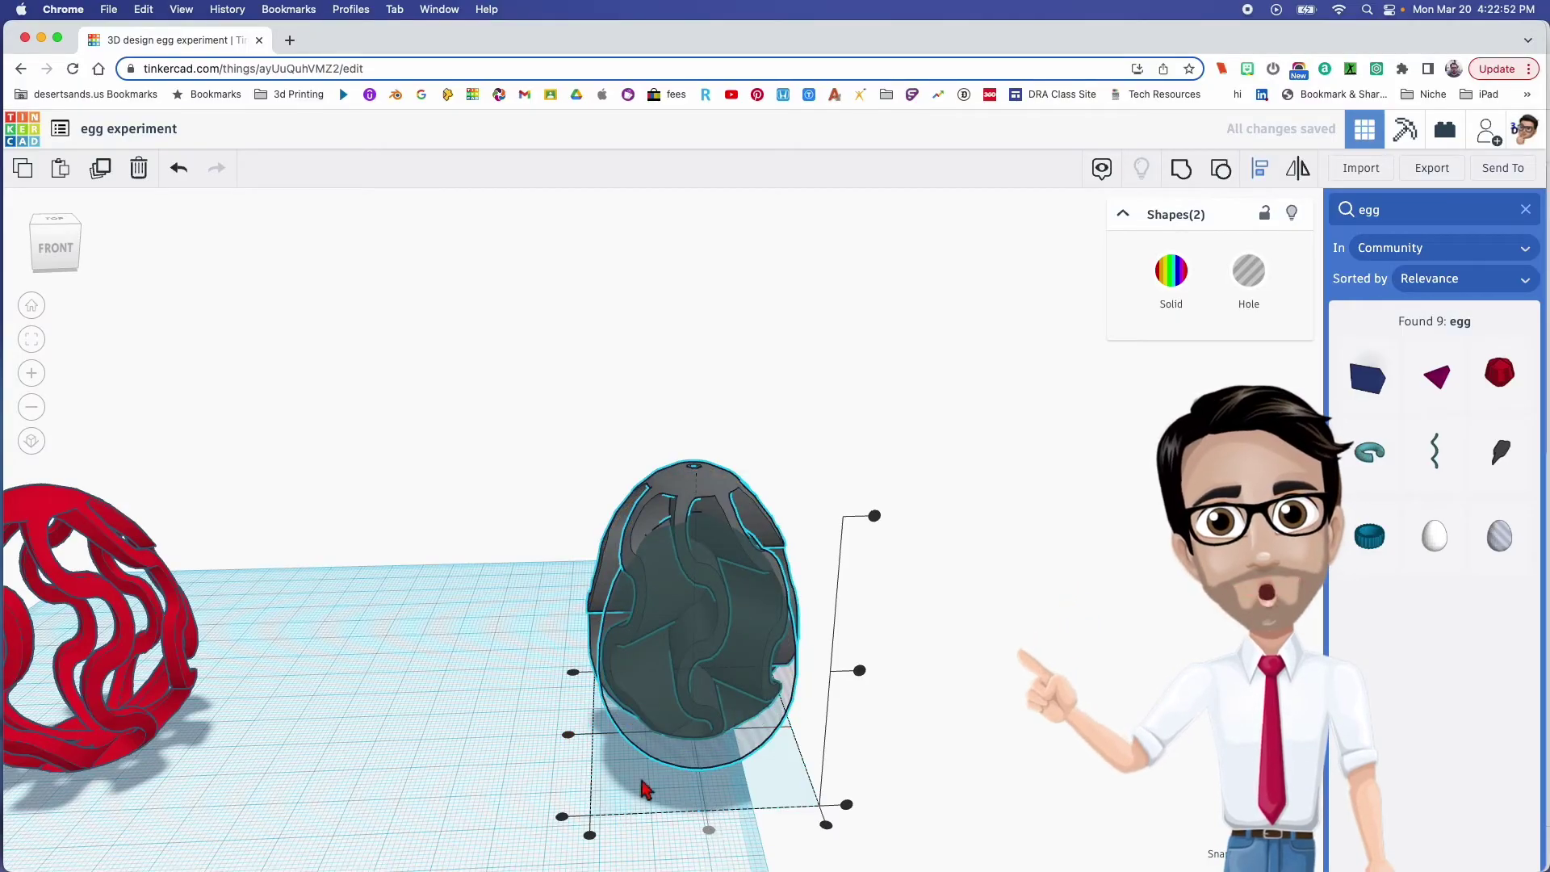
{"action": "left_click", "coordinate": [569, 736]}
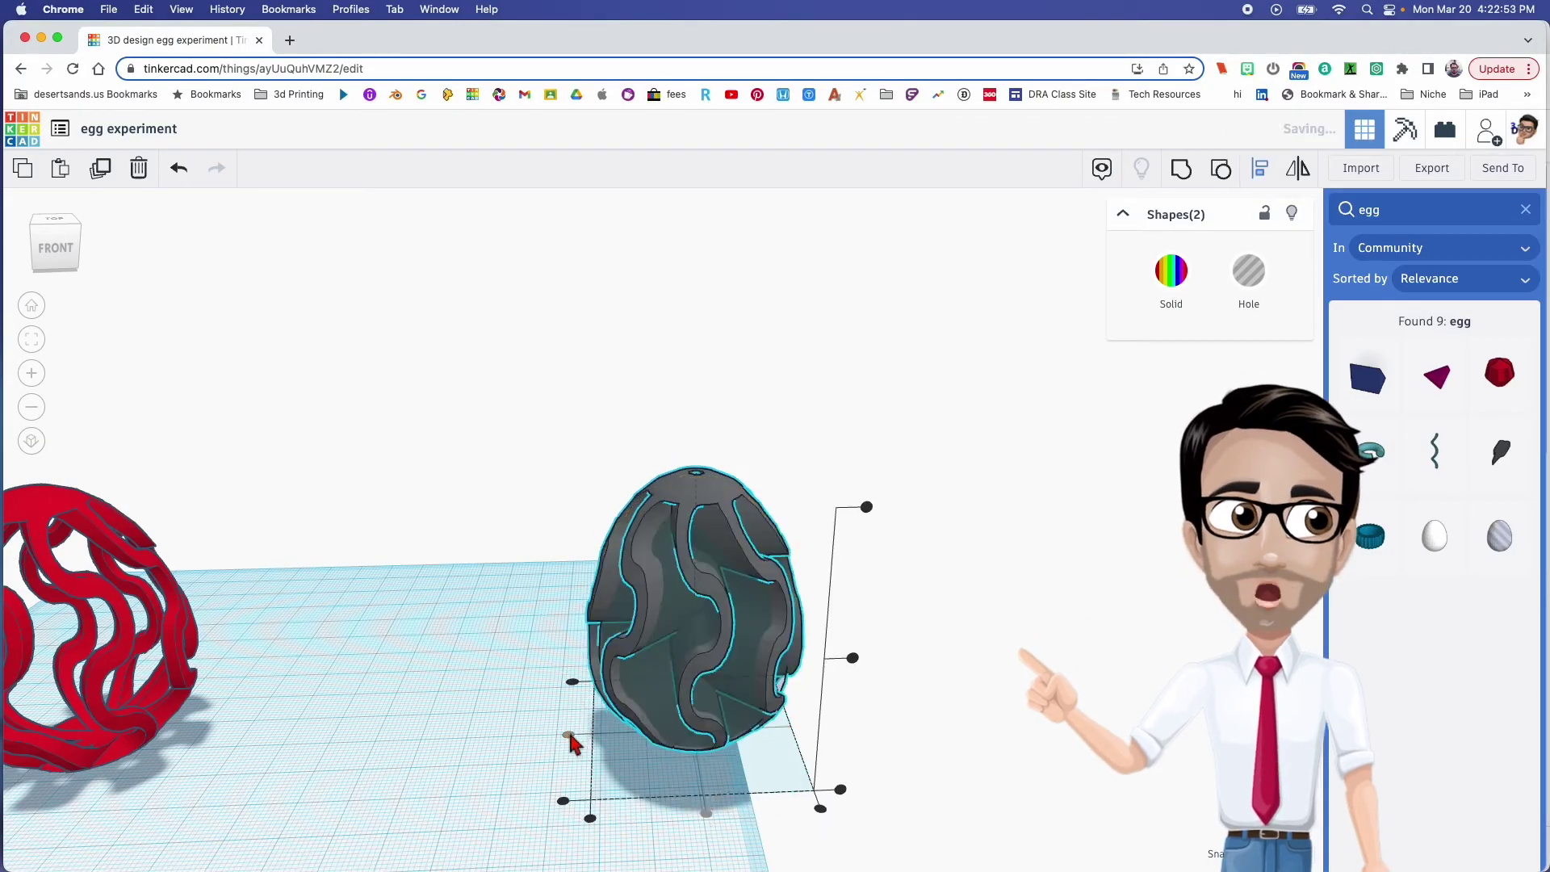
{"action": "left_click", "coordinate": [853, 658]}
{"action": "scroll", "coordinate": [743, 700], "scroll_direction": "up", "scroll_amount": 3}
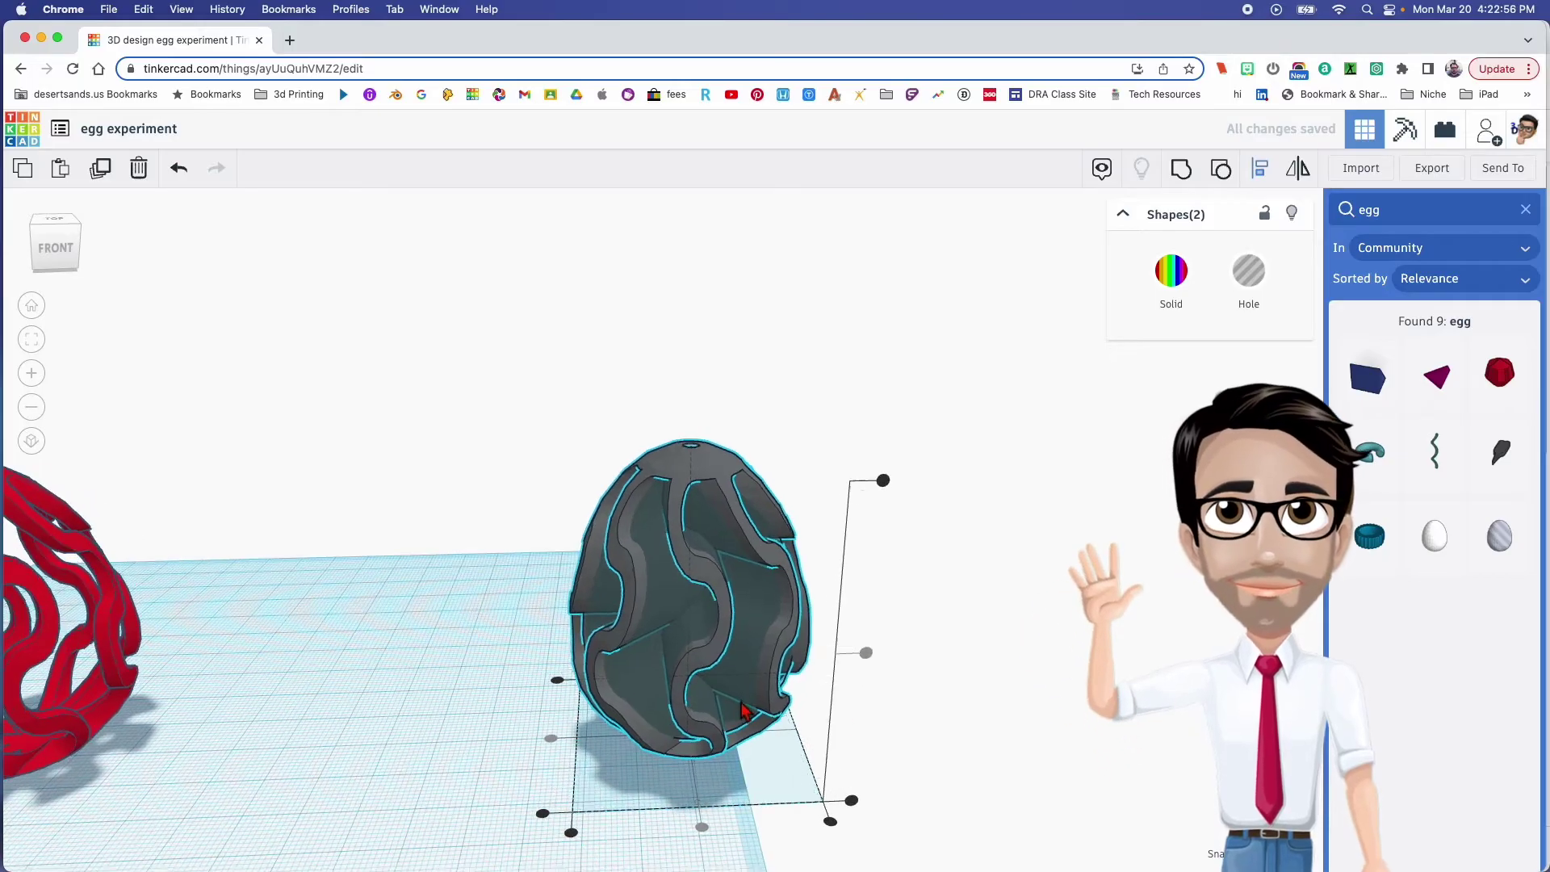
{"action": "right_click_drag", "start_coordinate": [747, 709], "coordinate": [639, 500]}
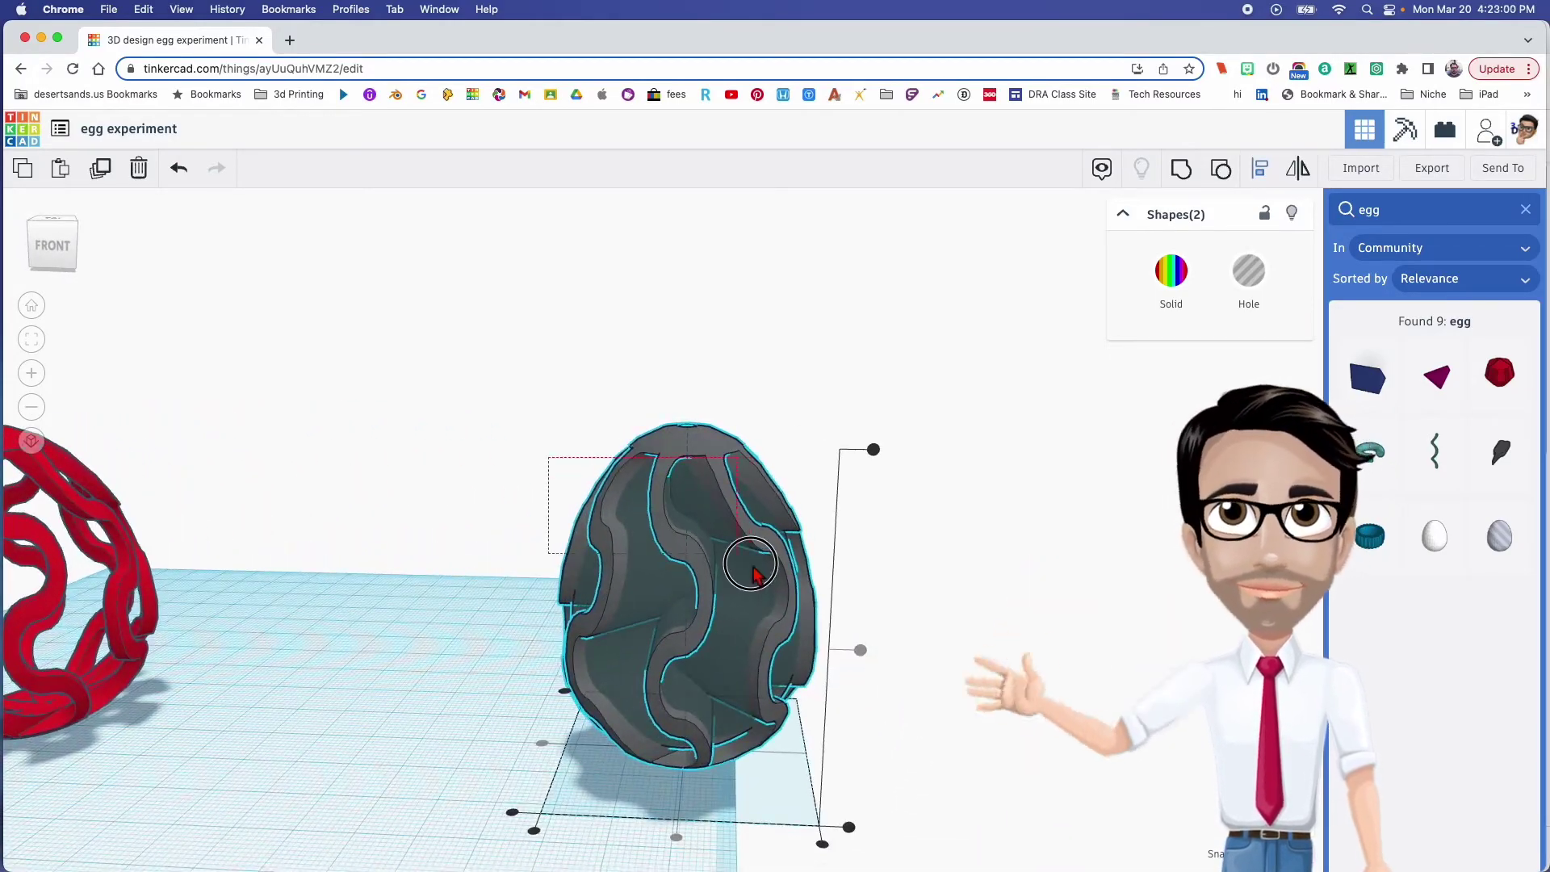
{"action": "key", "text": "Escape"}
{"action": "key", "text": "super+g"}
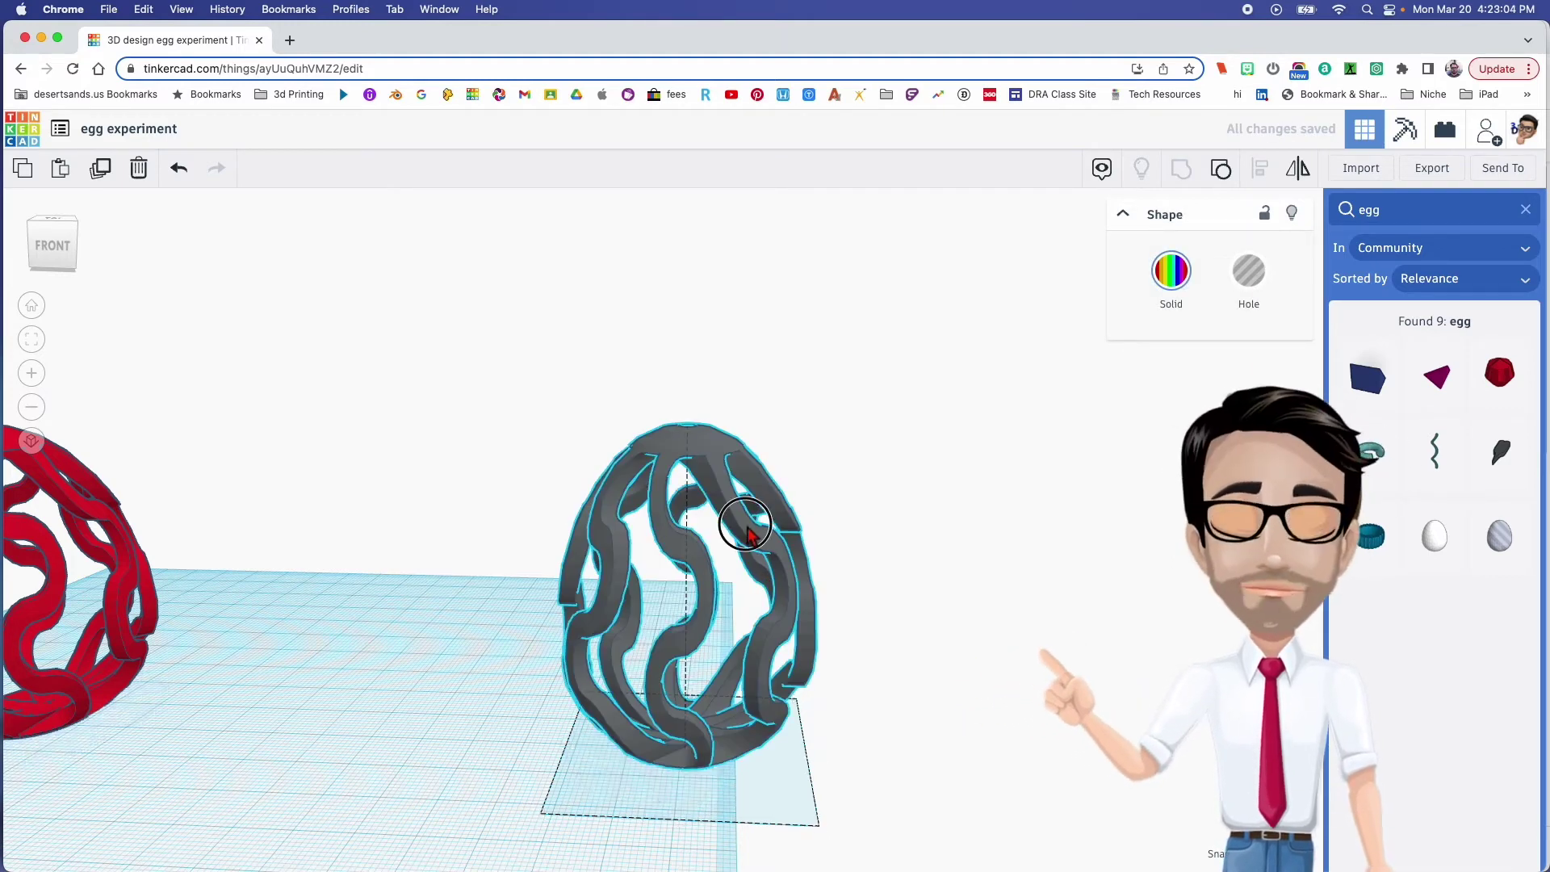
Colour the lattice egg red and shift it a short distance left on the workplane.
{"action": "left_click", "coordinate": [1162, 282]}
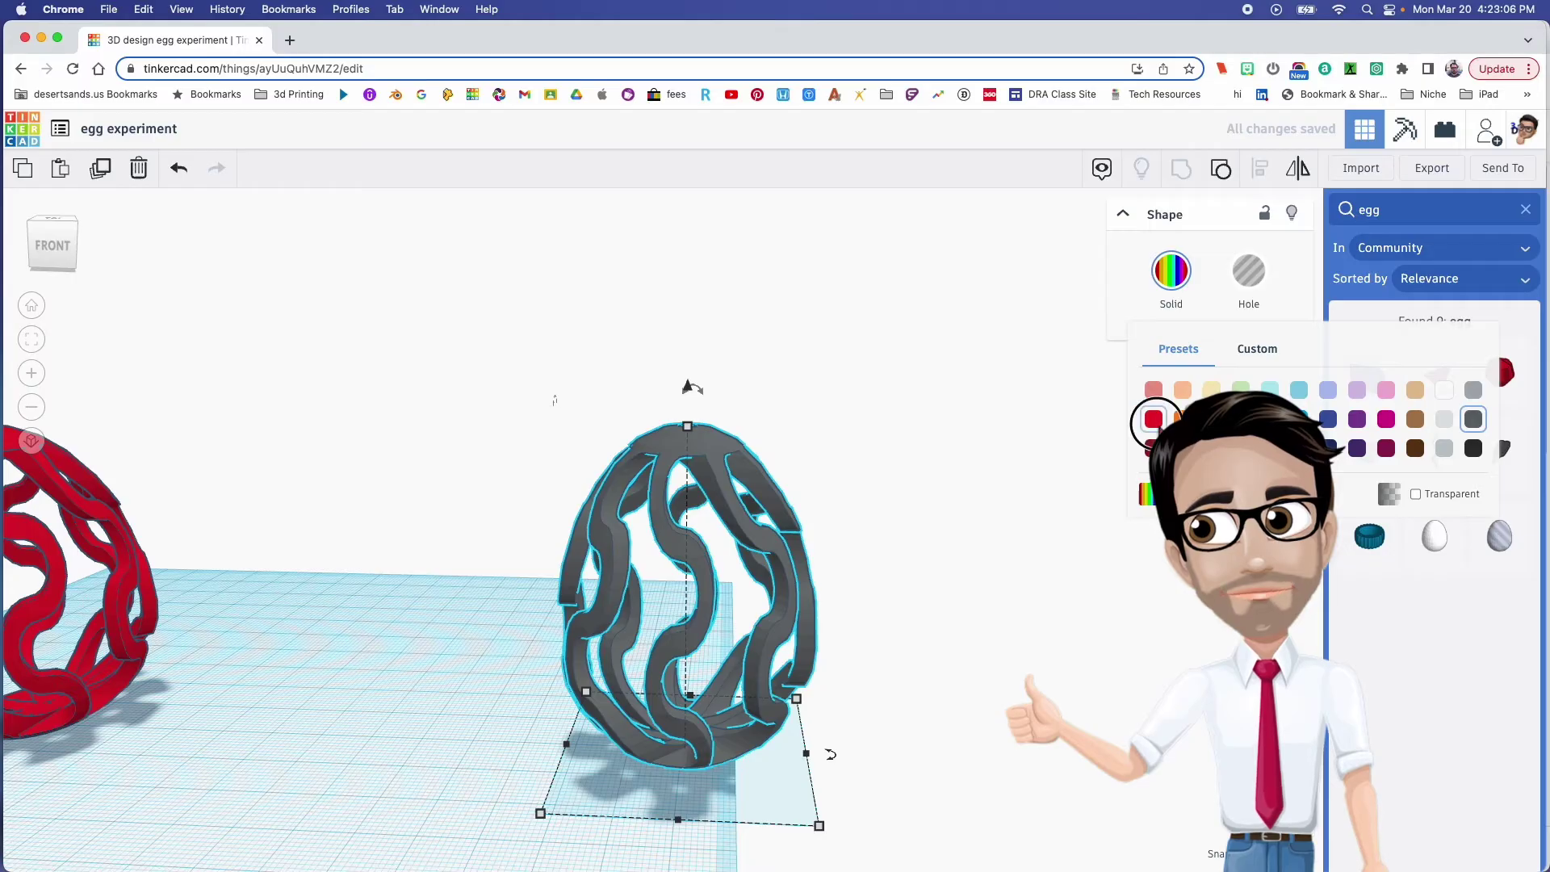
{"action": "left_click", "coordinate": [1153, 419]}
{"action": "right_click_drag", "start_coordinate": [865, 619], "coordinate": [702, 473]}
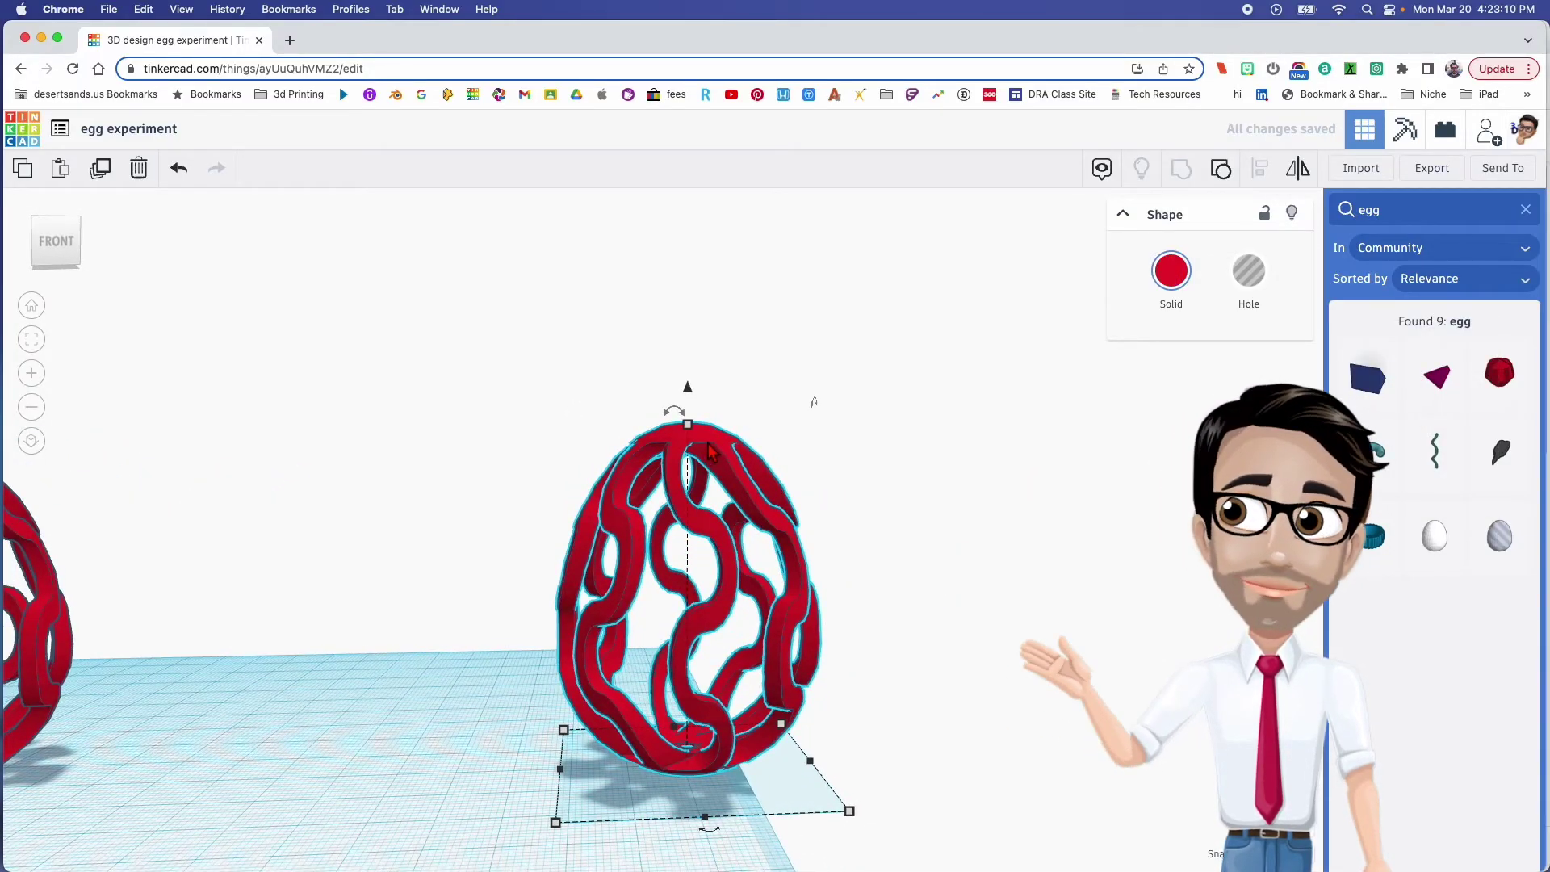
{"action": "left_click_drag", "start_coordinate": [710, 452], "coordinate": [504, 503]}
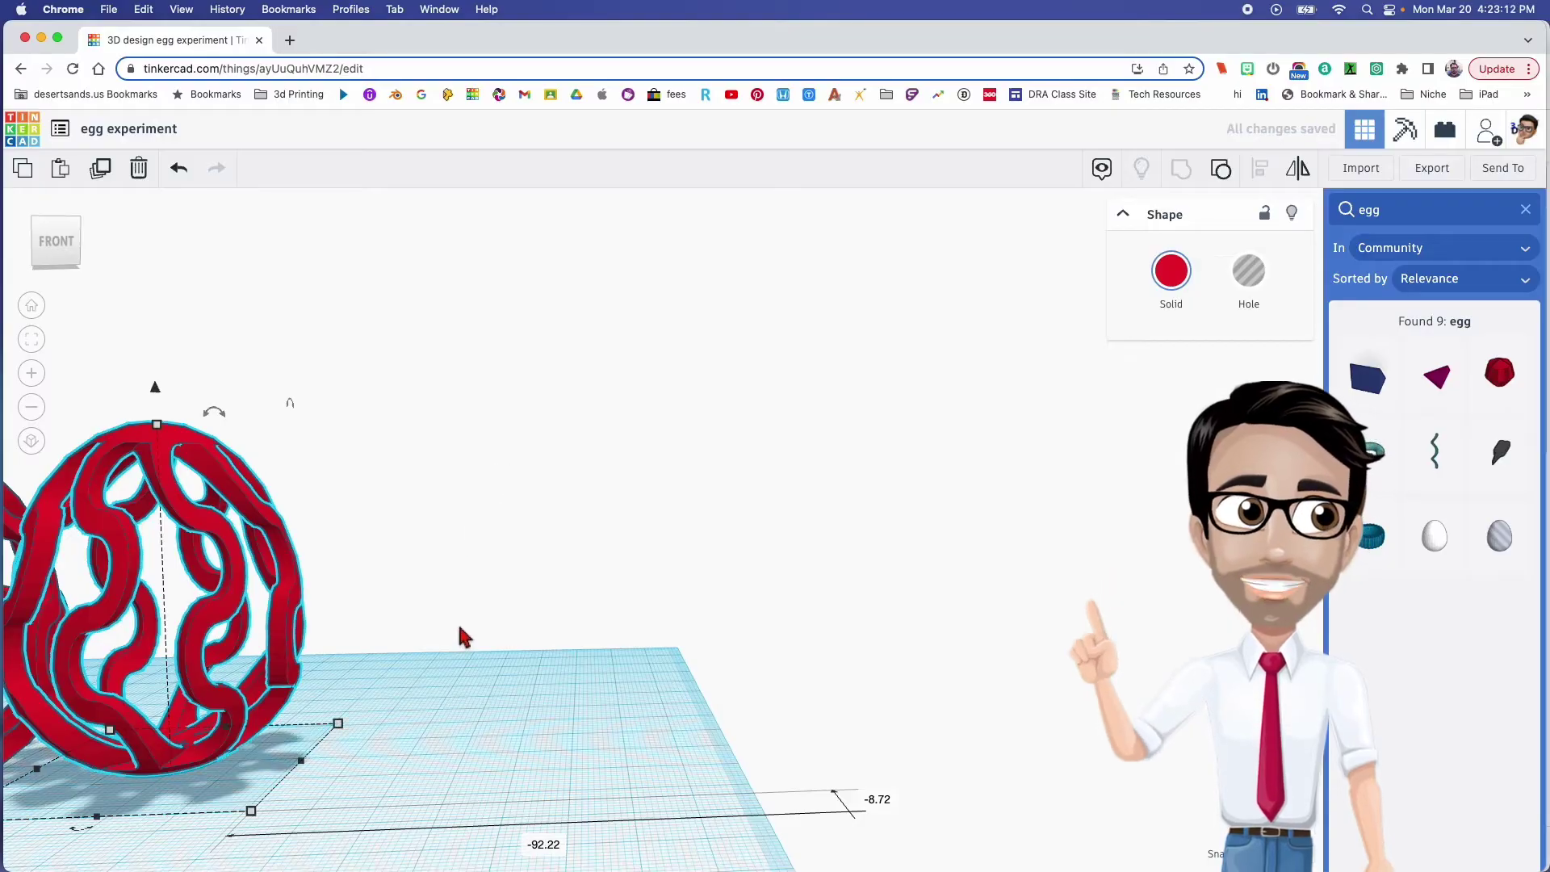
{"action": "key", "text": "ctrl+z"}
{"action": "left_click_drag", "start_coordinate": [711, 607], "coordinate": [541, 617]}
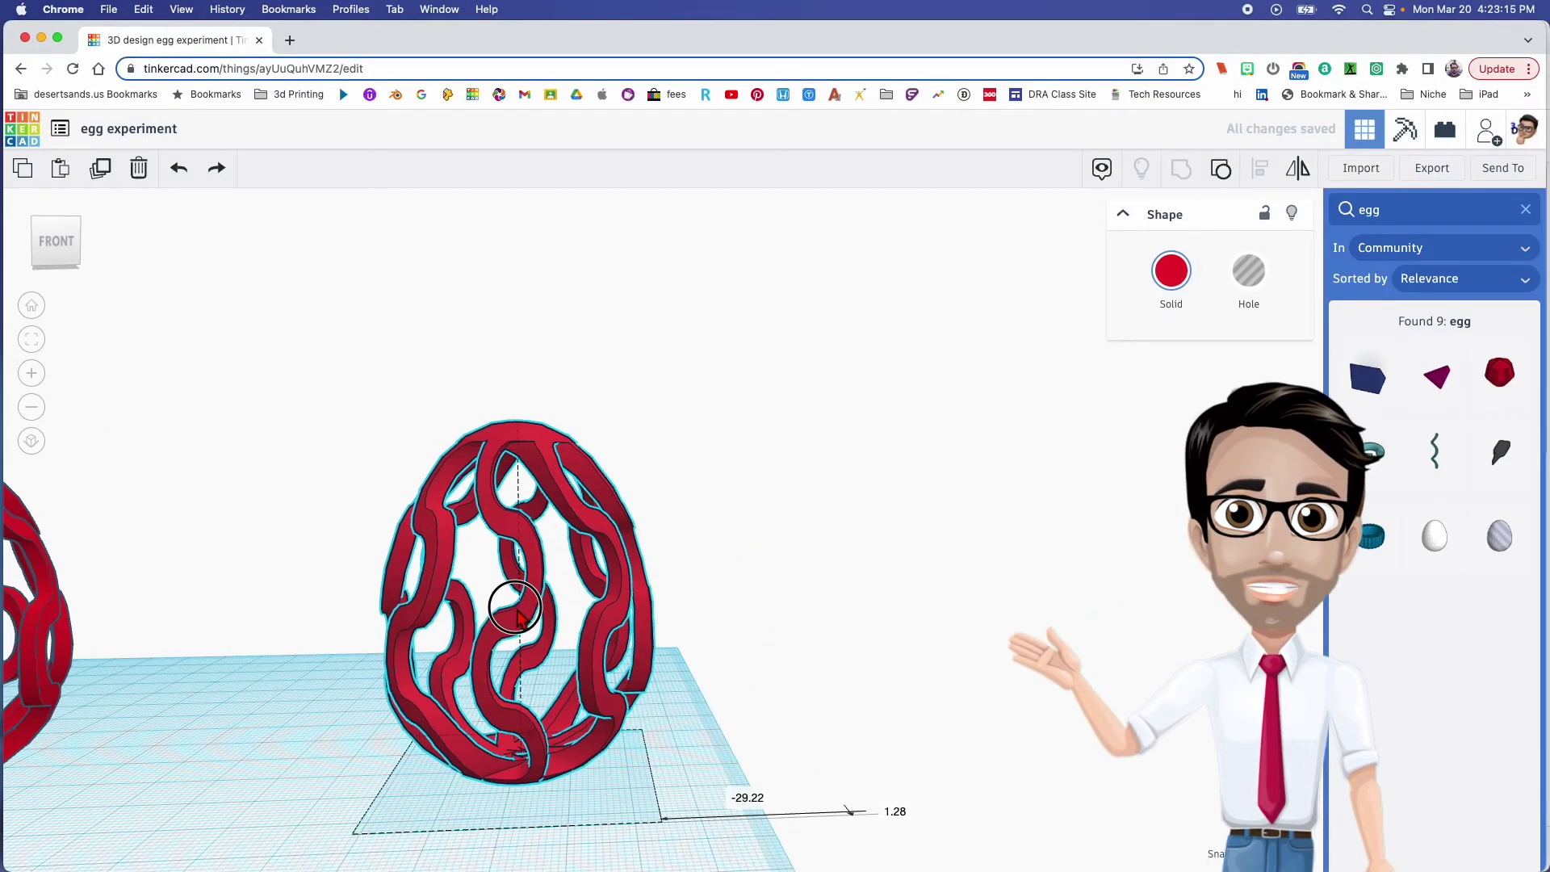
{"action": "left_click", "coordinate": [1525, 211]}
Add a Box Hole 2 tall and position it beneath the egg's base.
{"action": "left_click_drag", "start_coordinate": [1386, 346], "coordinate": [699, 791]}
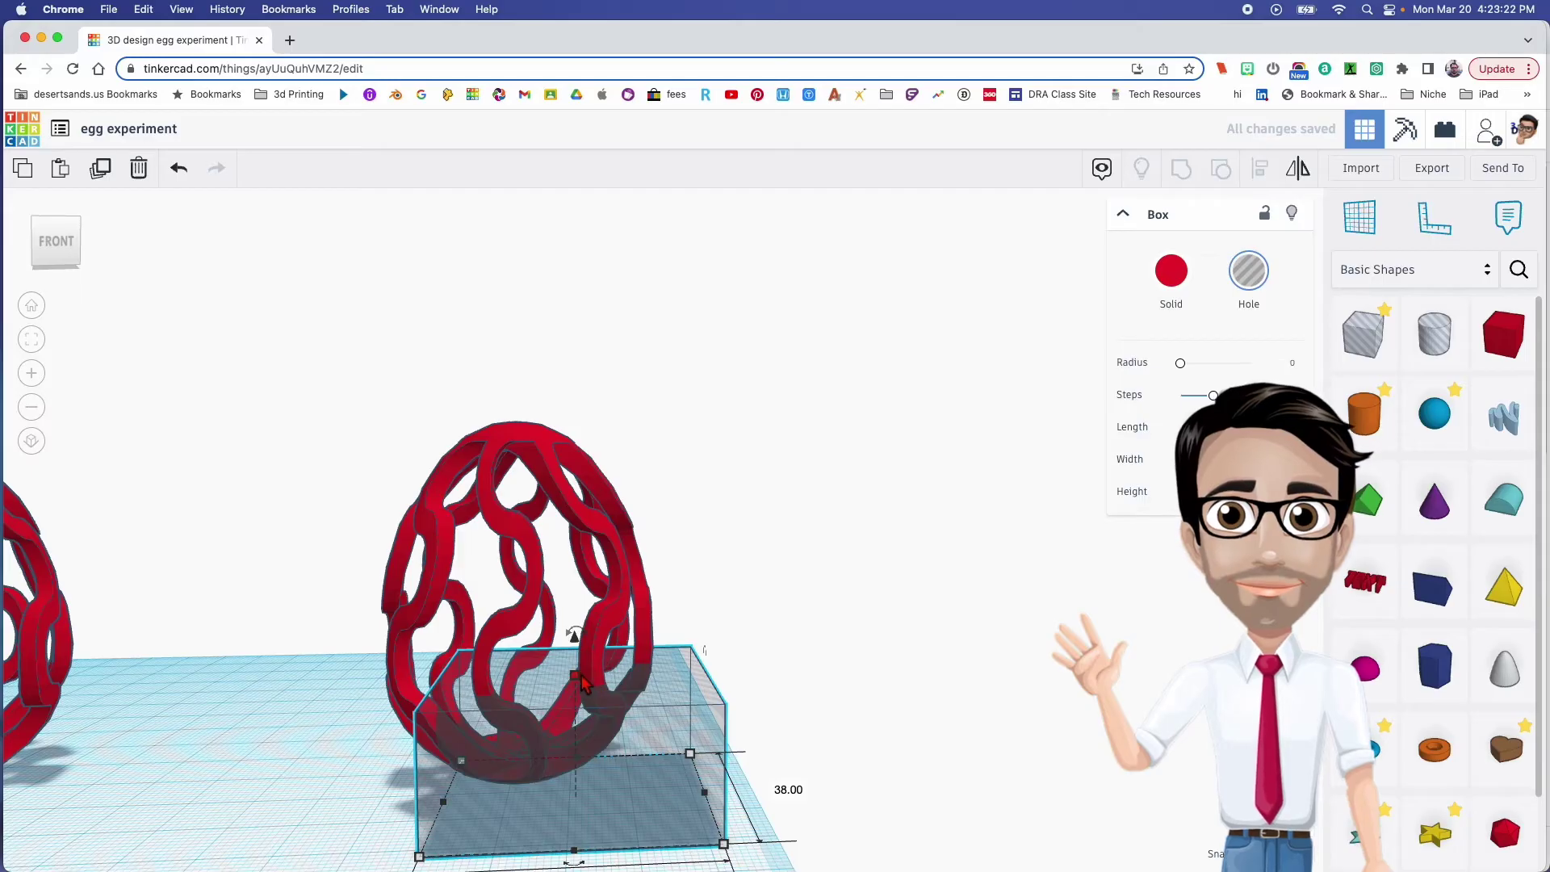
{"action": "left_click_drag", "start_coordinate": [578, 678], "coordinate": [667, 779]}
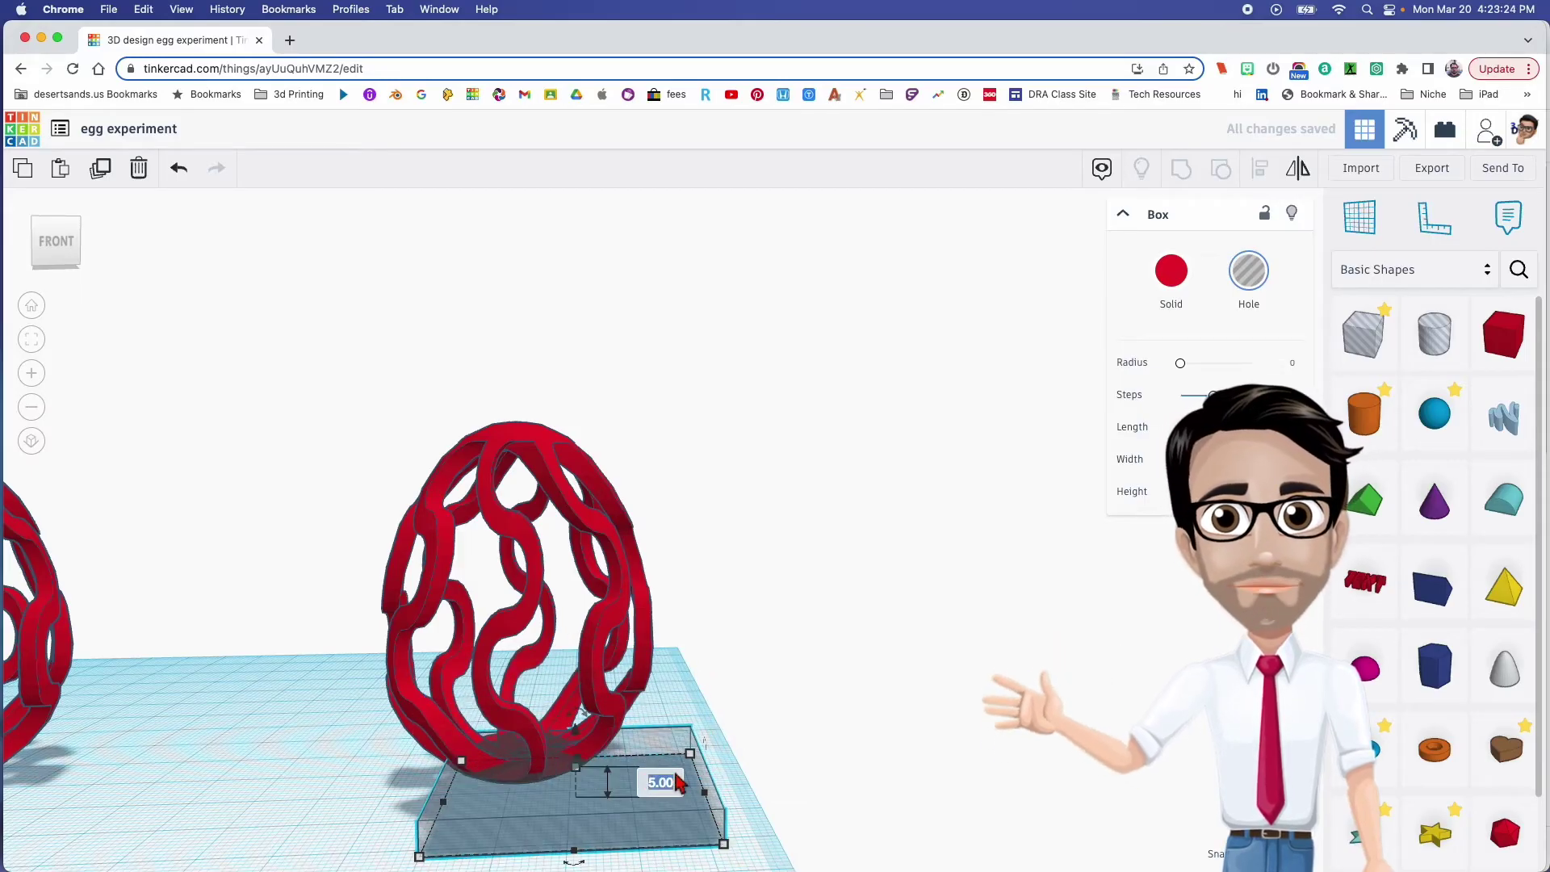
{"action": "type", "text": "2"}
{"action": "key", "text": "Return"}
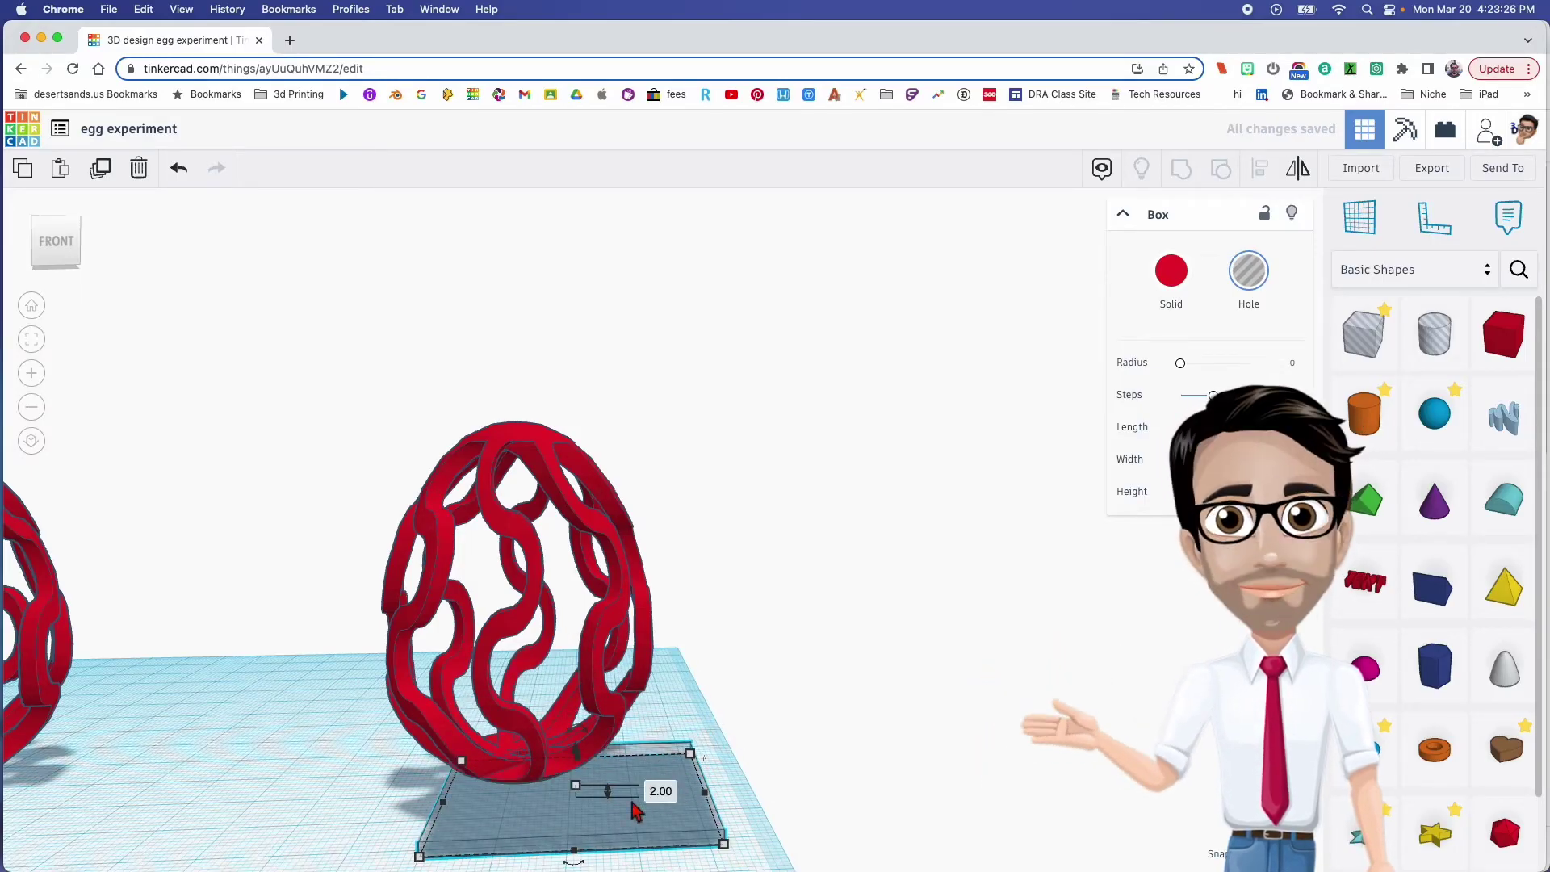
{"action": "left_click_drag", "start_coordinate": [634, 811], "coordinate": [549, 770]}
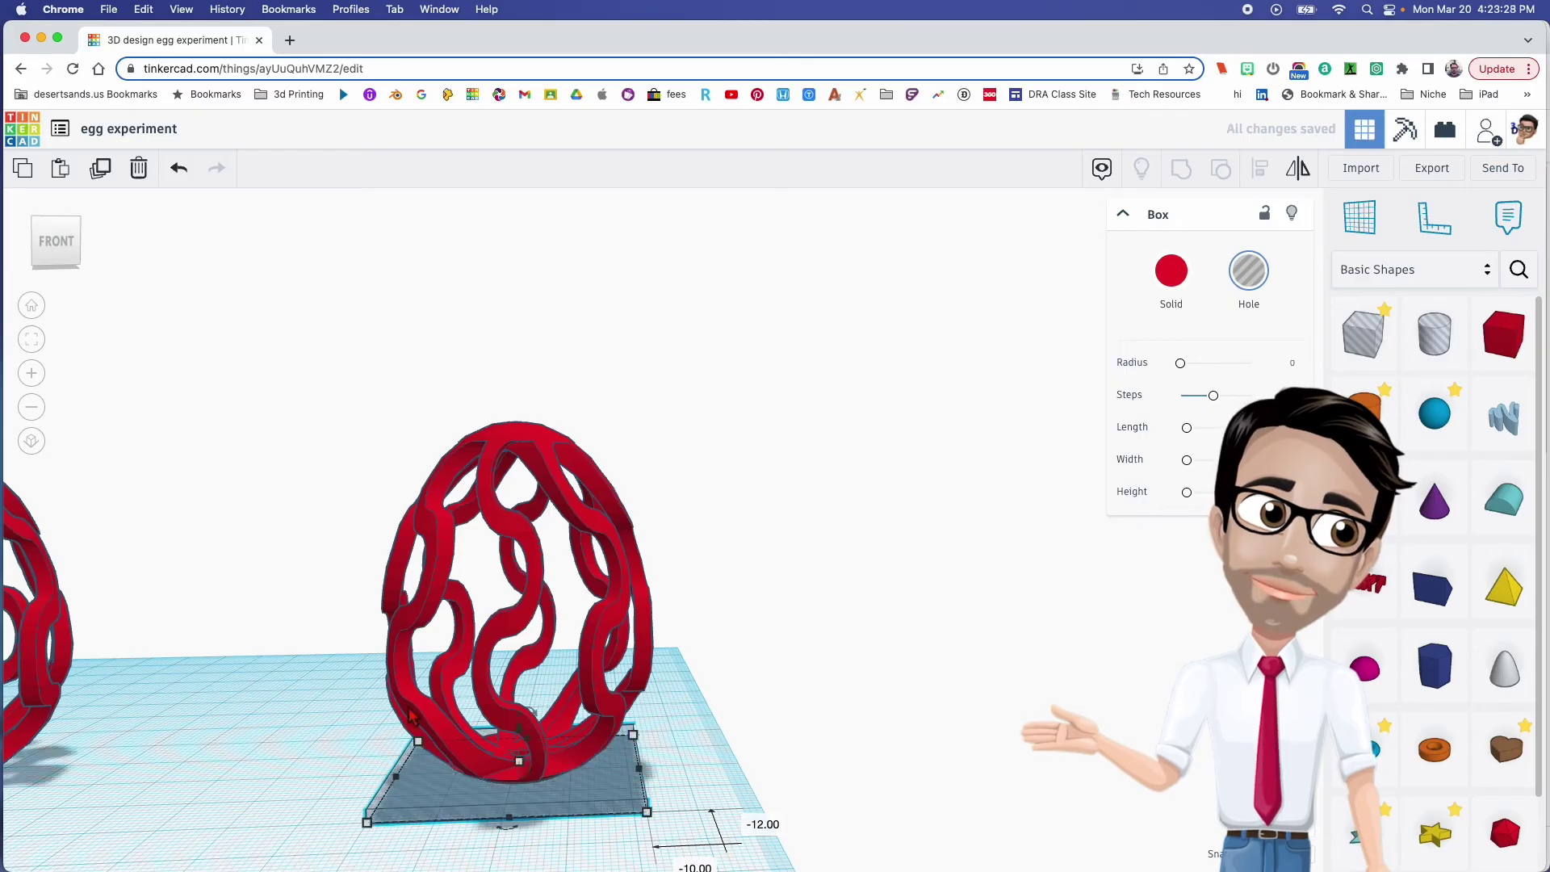
Select the red egg and the box hole together and group them to flatten the bottom.
{"action": "left_click", "coordinate": [511, 757], "text": "shift"}
{"action": "key", "text": "ctrl+g"}
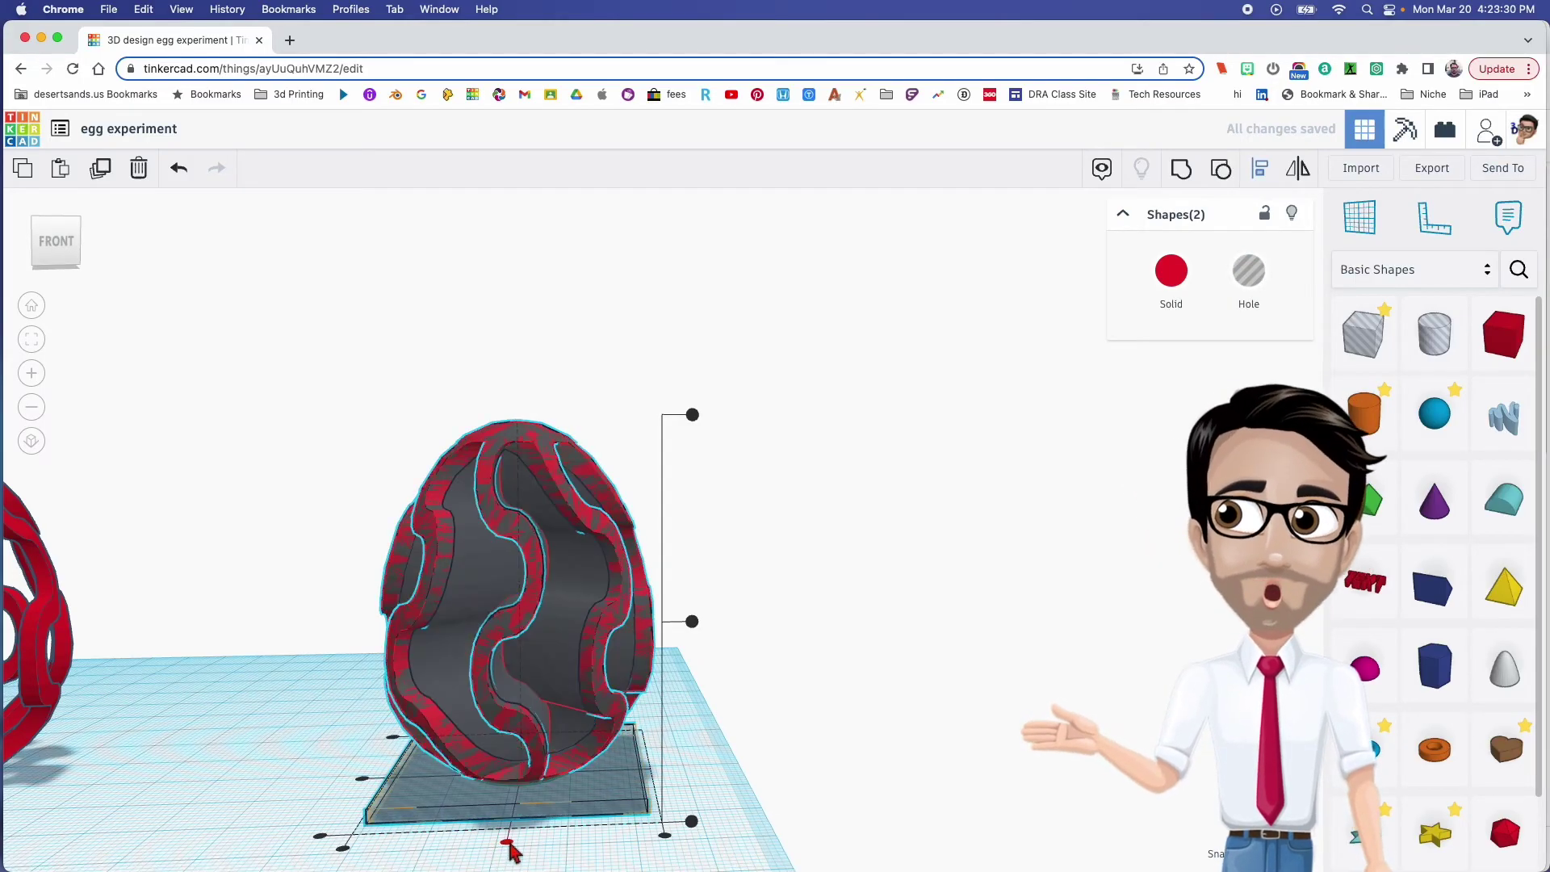
{"action": "left_click", "coordinate": [360, 780]}
{"action": "left_click_drag", "start_coordinate": [325, 607], "coordinate": [557, 798]}
{"action": "left_click_drag", "start_coordinate": [318, 659], "coordinate": [539, 805]}
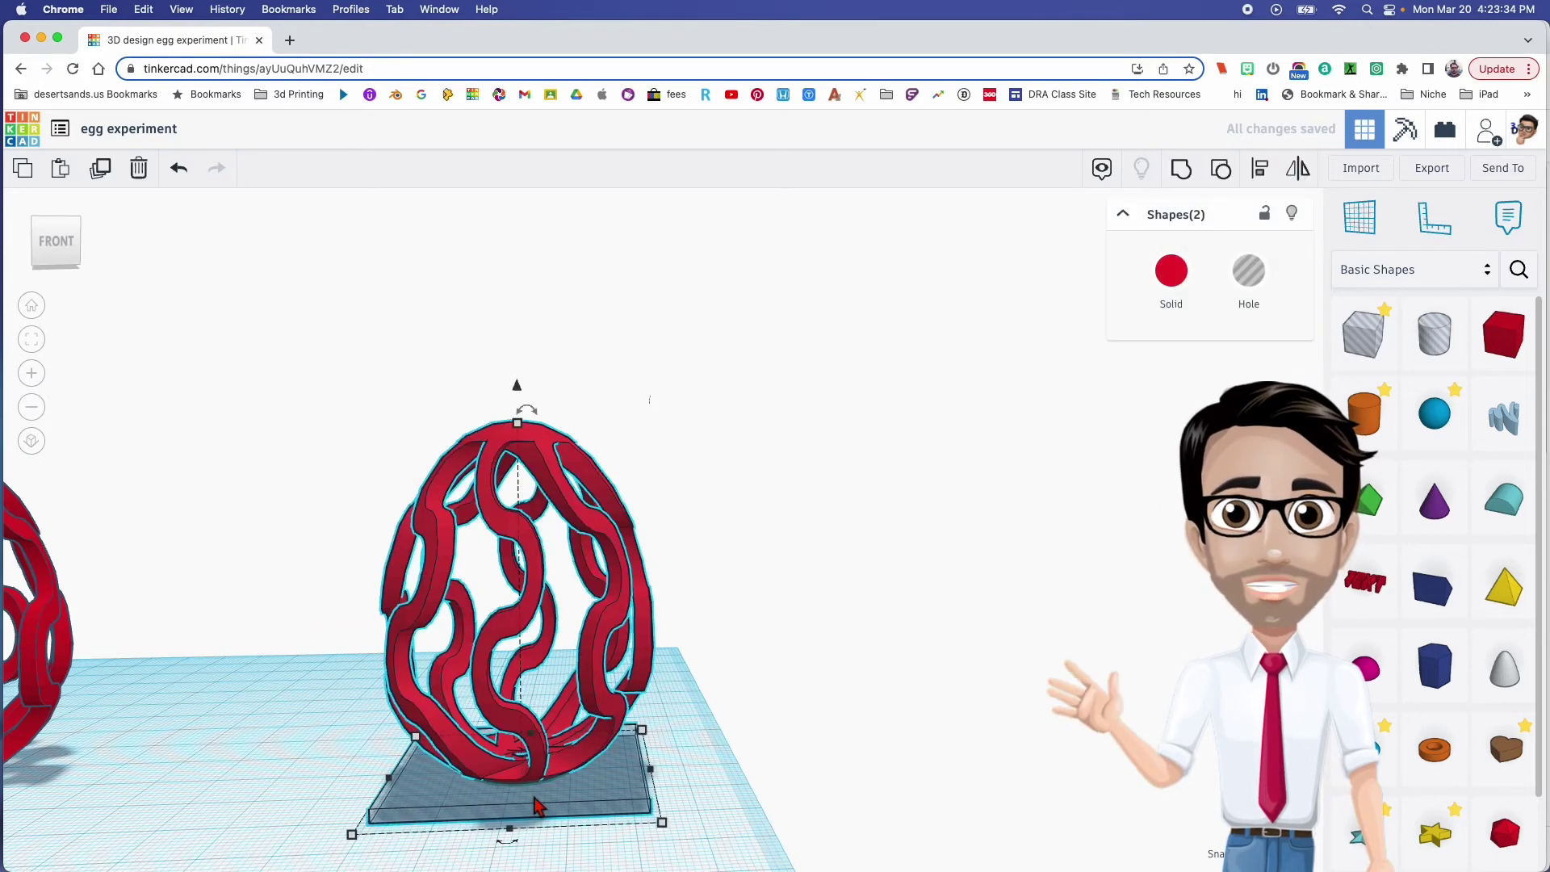
{"action": "key", "text": "ctrl+g"}
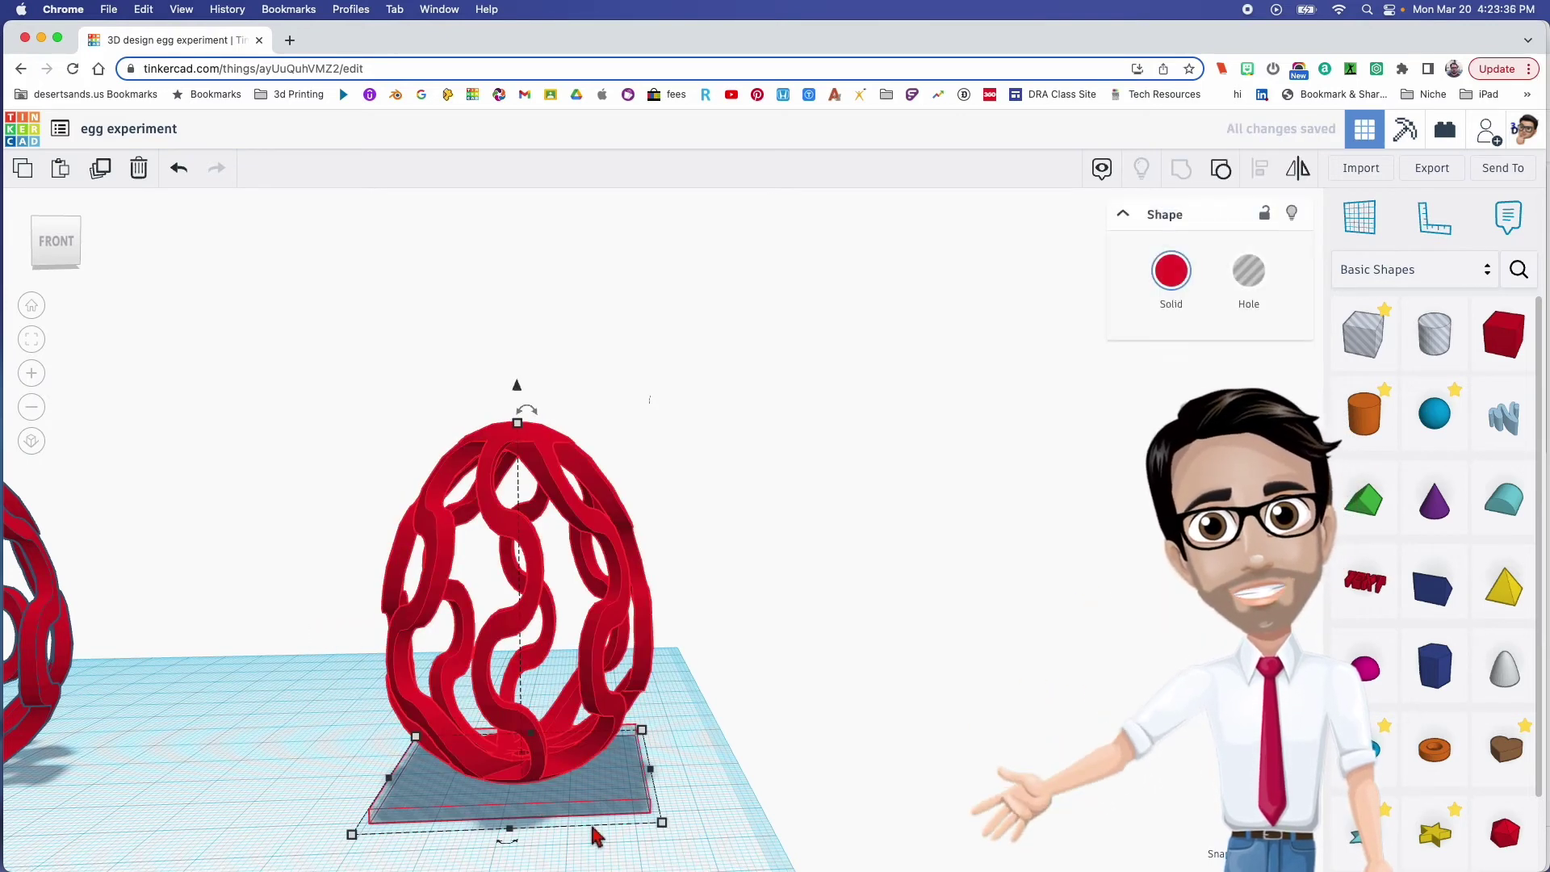
{"action": "right_click_drag", "start_coordinate": [554, 820], "coordinate": [568, 764]}
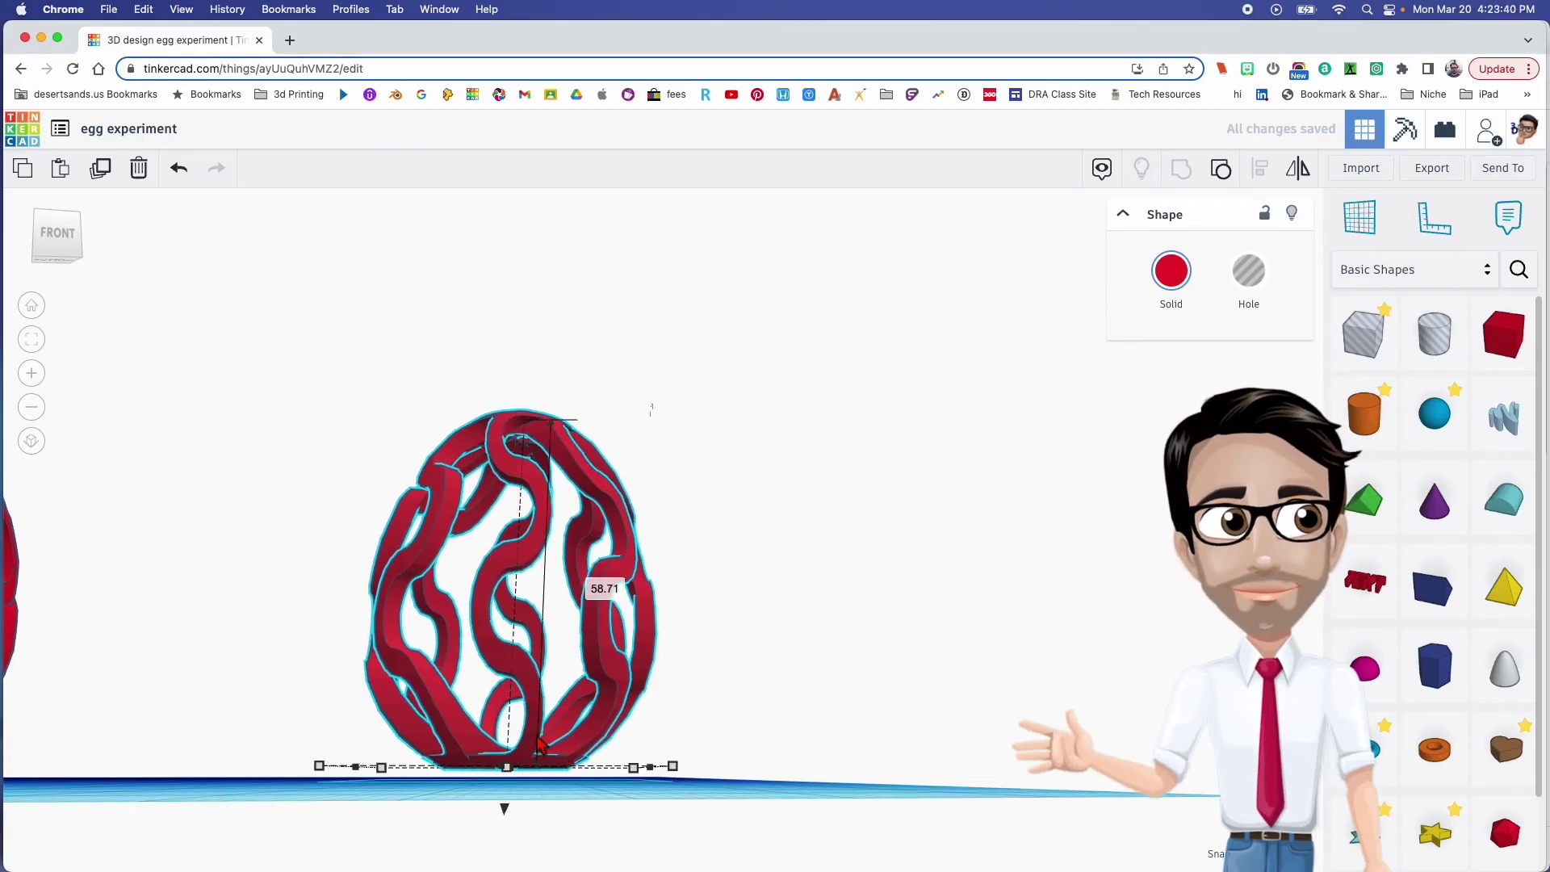
{"action": "right_click_drag", "start_coordinate": [685, 754], "coordinate": [637, 674]}
{"action": "left_click", "coordinate": [791, 813]}
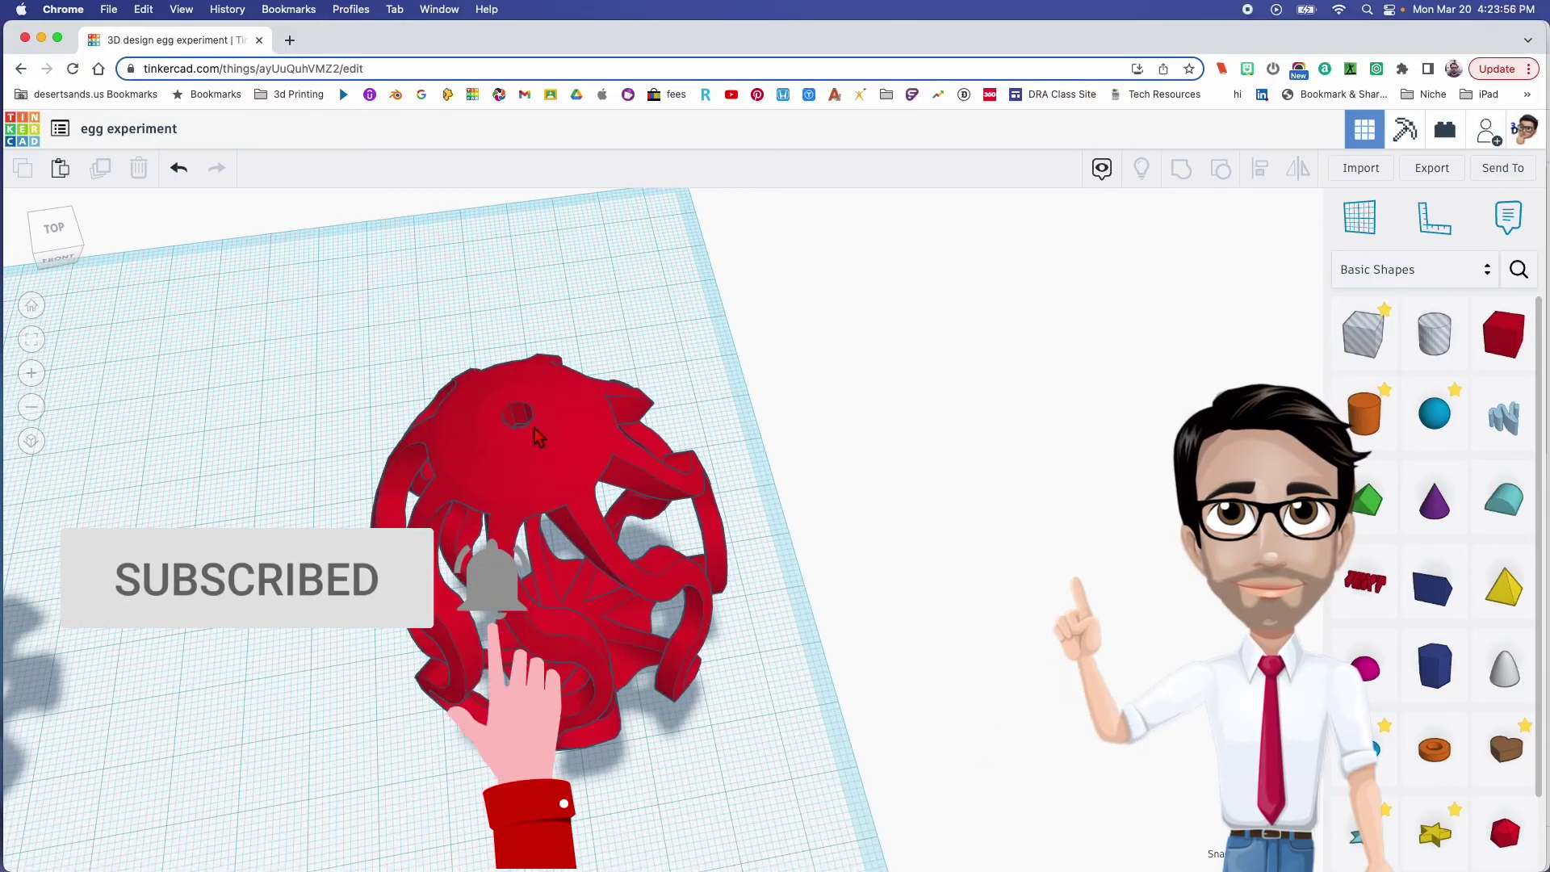
{"action": "right_click_drag", "start_coordinate": [534, 428], "coordinate": [557, 615]}
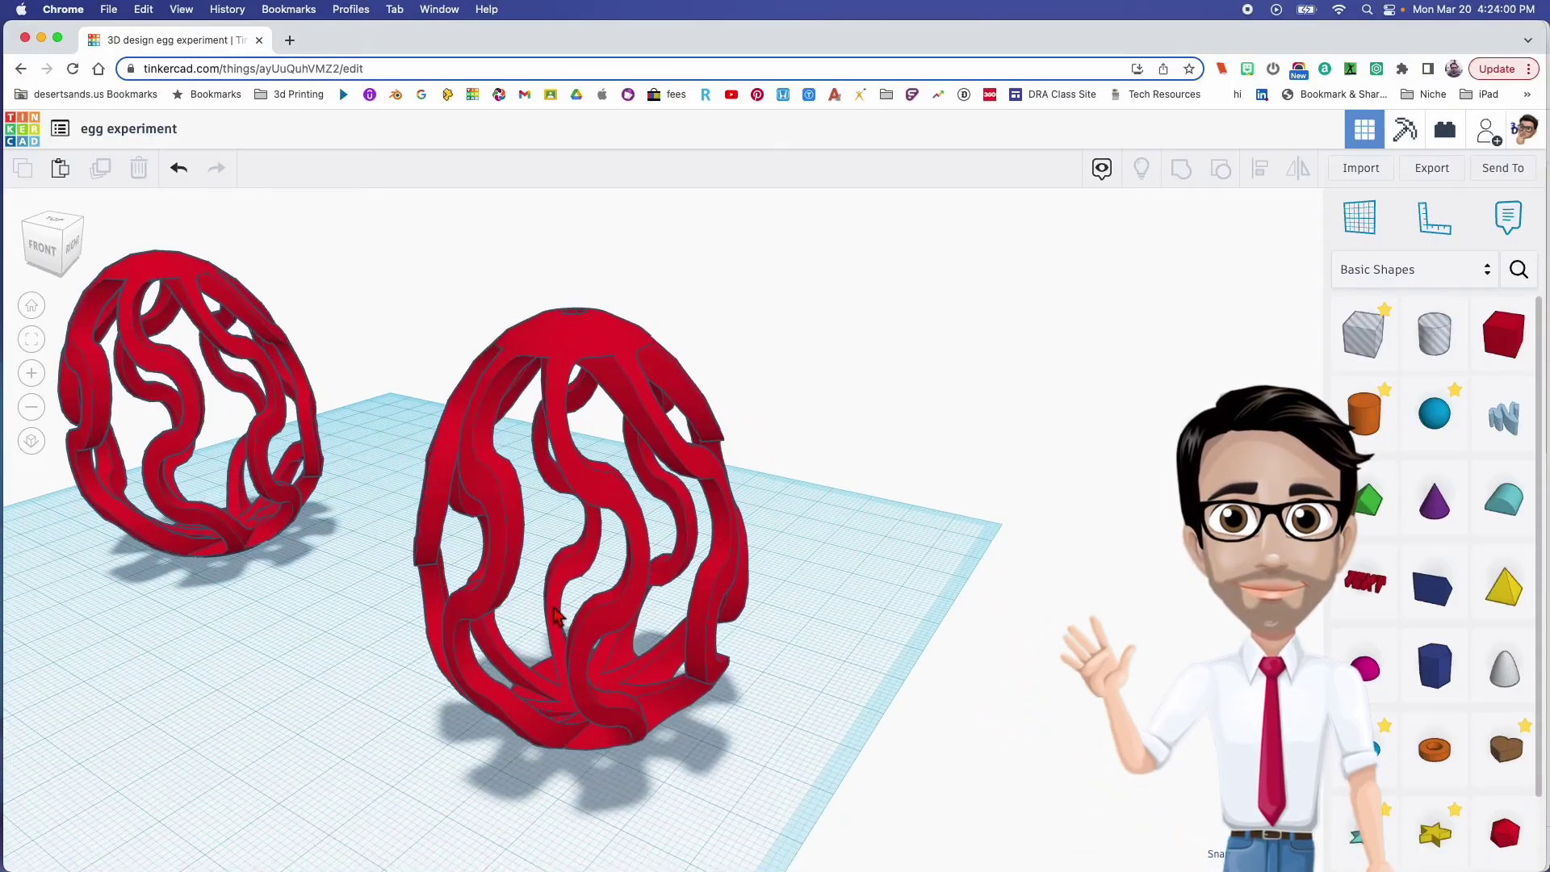
{"action": "right_click_drag", "start_coordinate": [827, 490], "coordinate": [783, 517]}
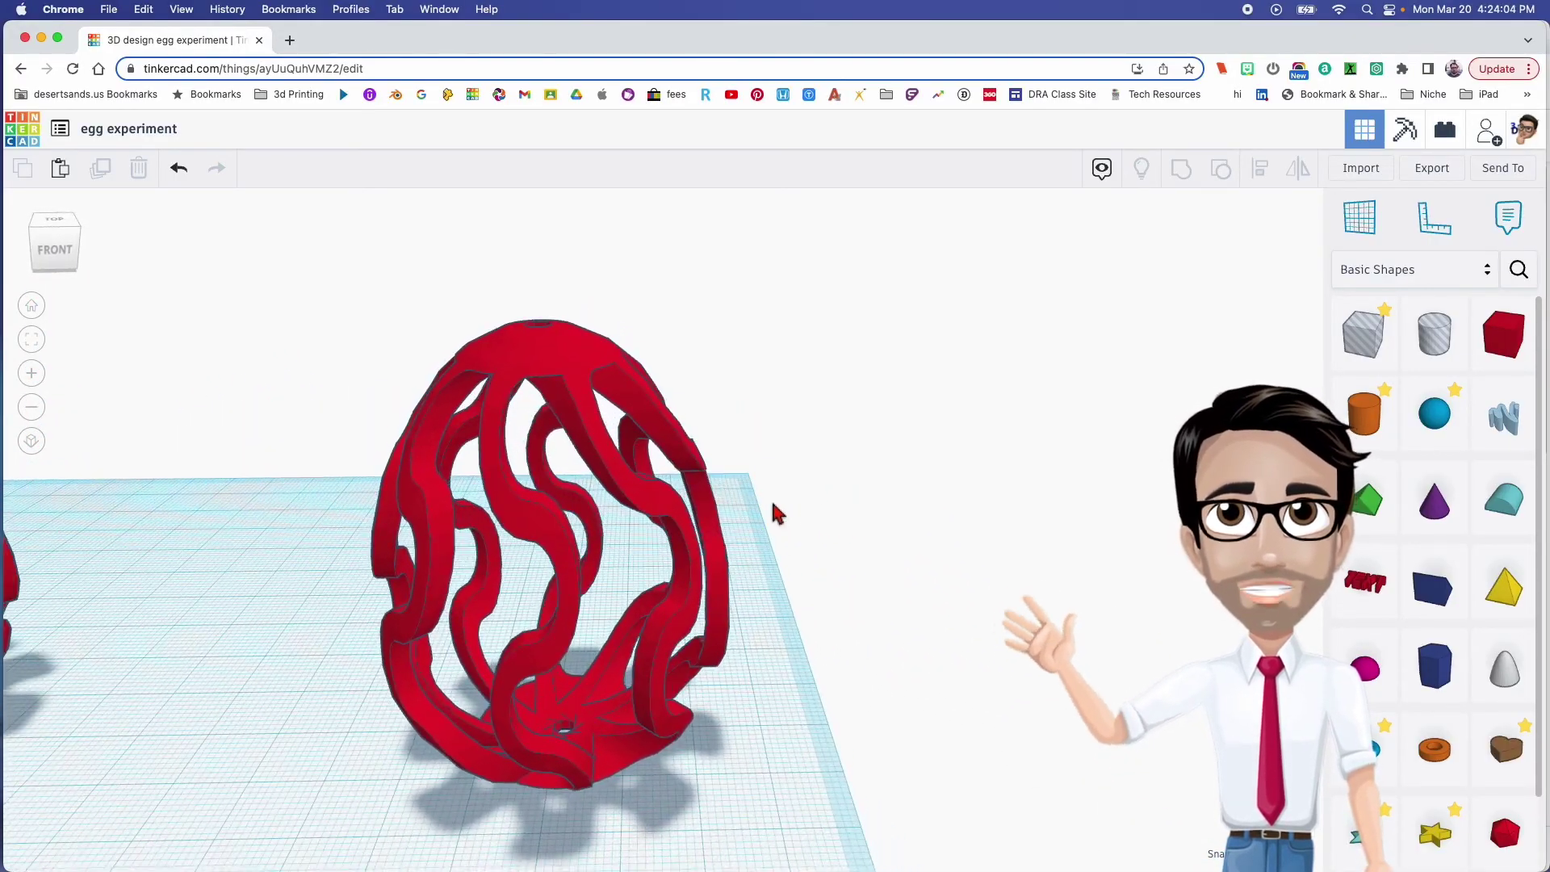